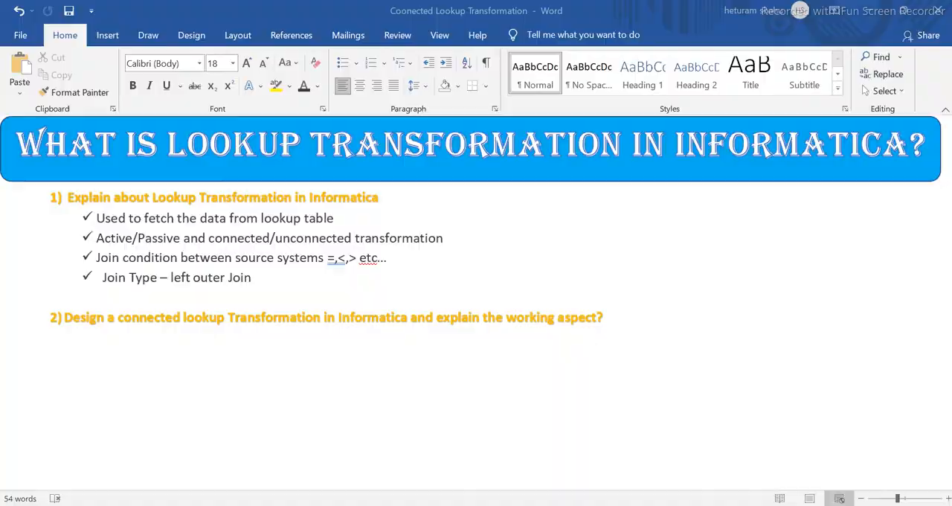
- Switch to Informatica PowerCenter Designer and open the Source Analyzer for the Training folder
key(alt+Tab)
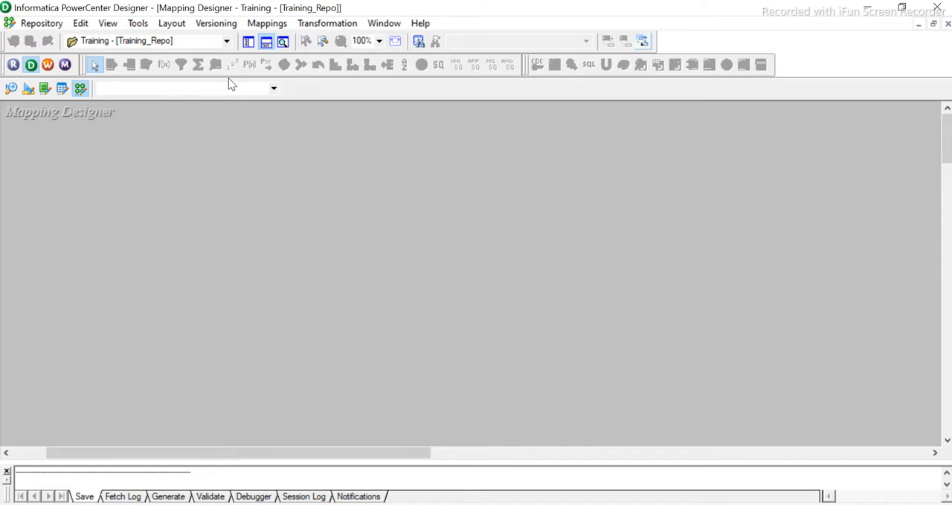
click(267, 24)
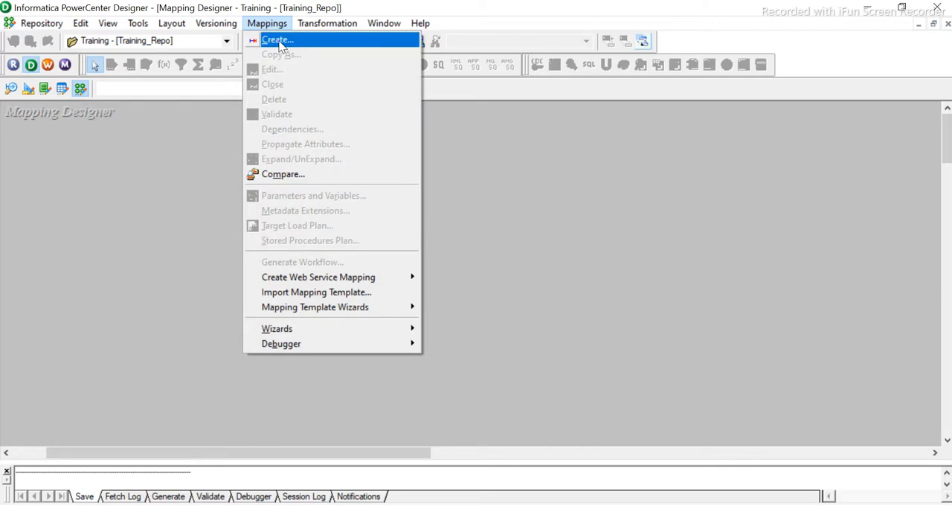
click(153, 202)
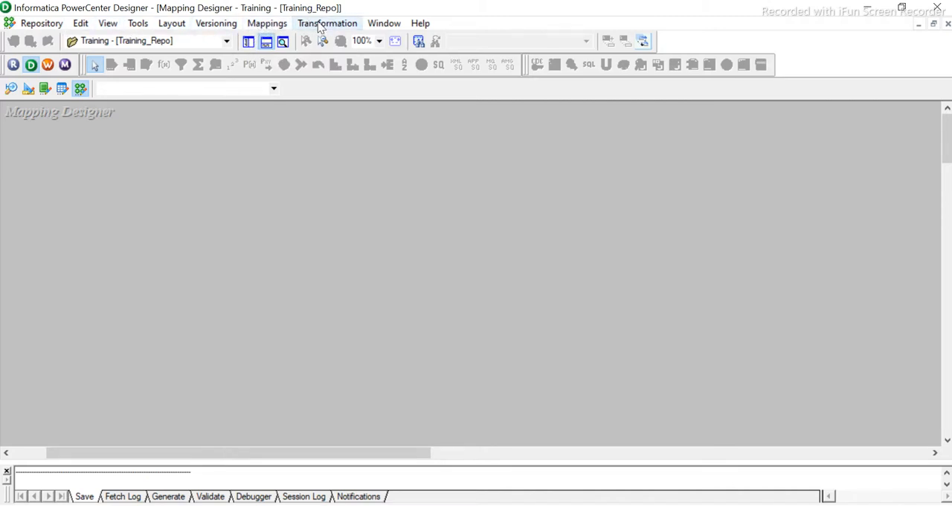
click(139, 25)
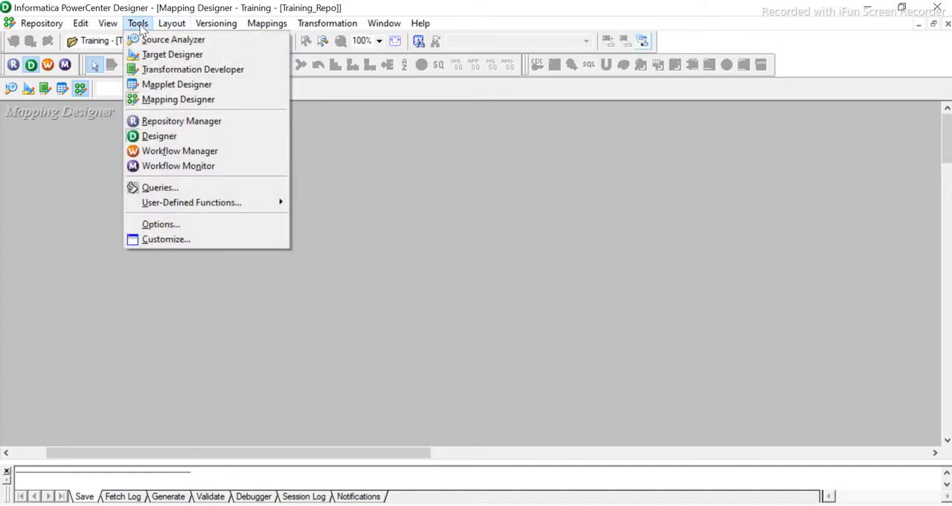
click(184, 43)
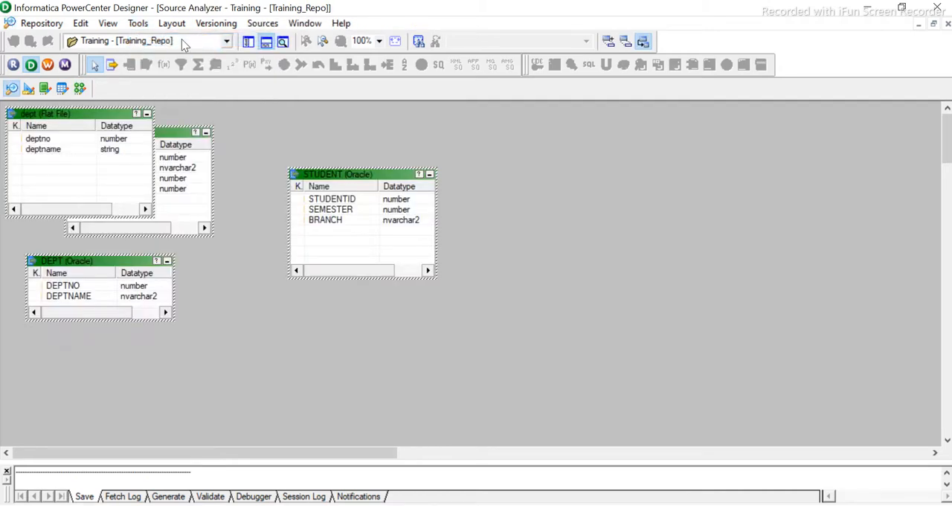
- Separate the overlapping source tables by moving EMP to the right of STUDENT and the flat-file dept table above DEPT
click(173, 130)
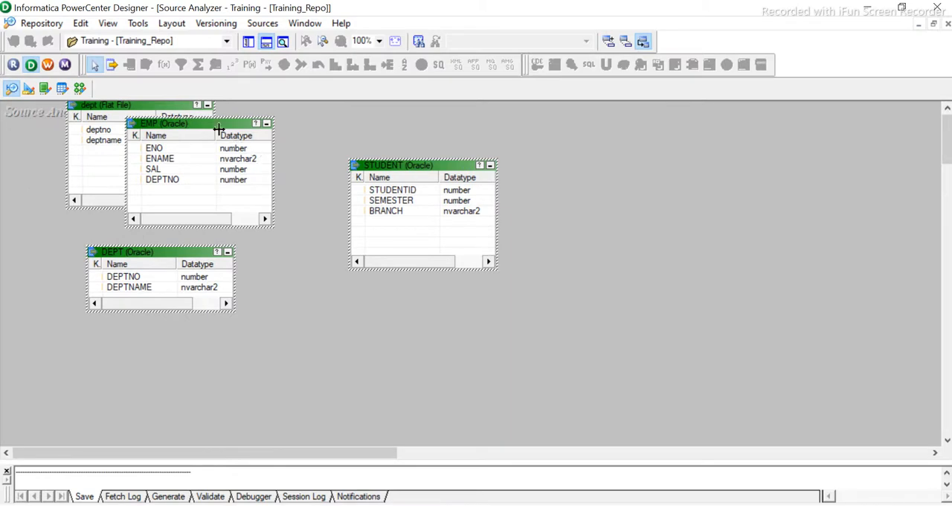
drag(198, 128, 697, 156)
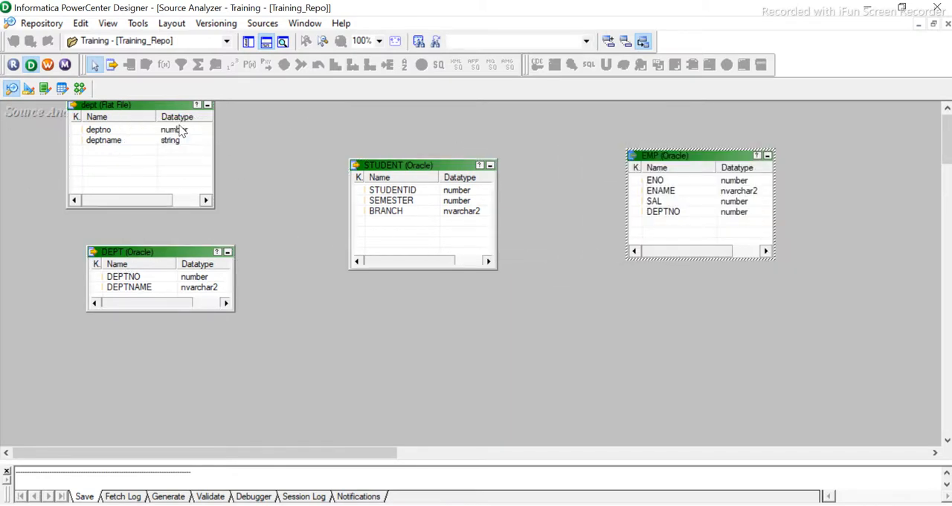
drag(145, 115, 129, 138)
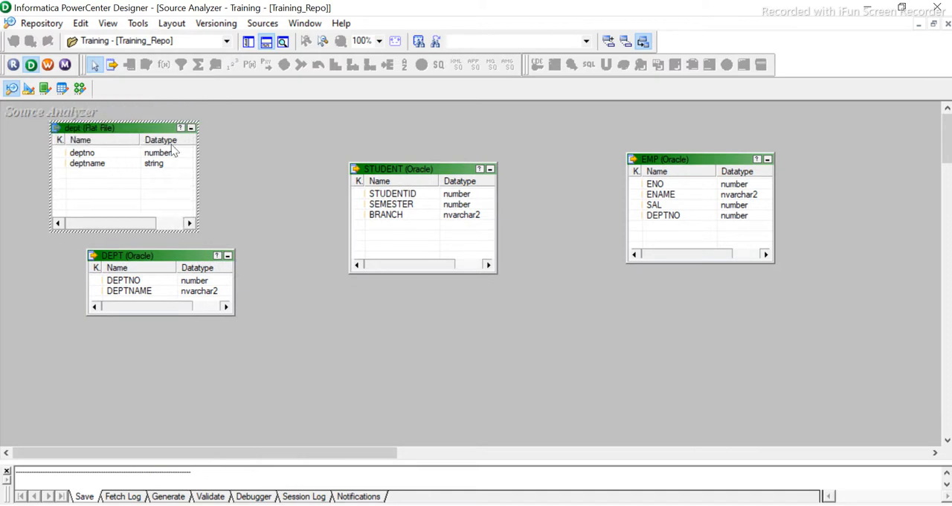
click(564, 342)
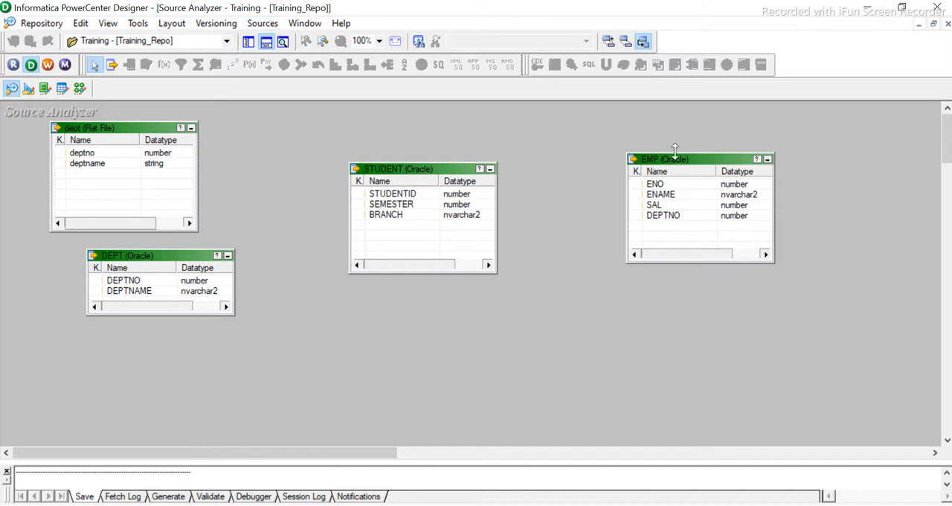
- Delete the EMP source from the folder and clear the Oracle DEPT source from the workspace
click(756, 159)
click(632, 12)
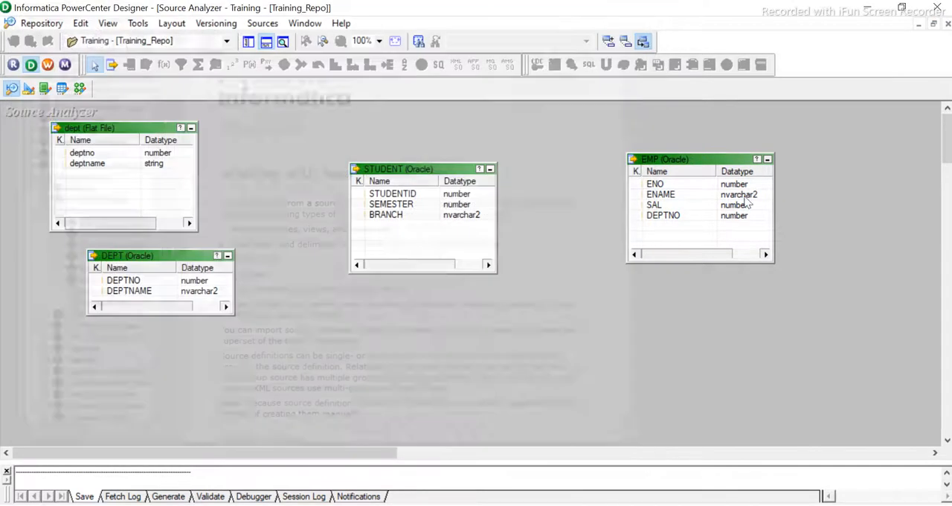
right_click(681, 165)
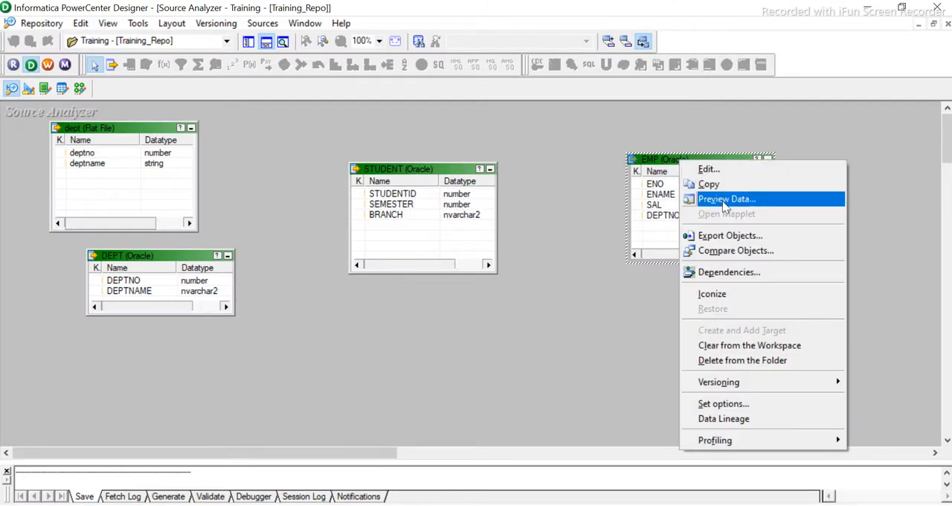
click(722, 361)
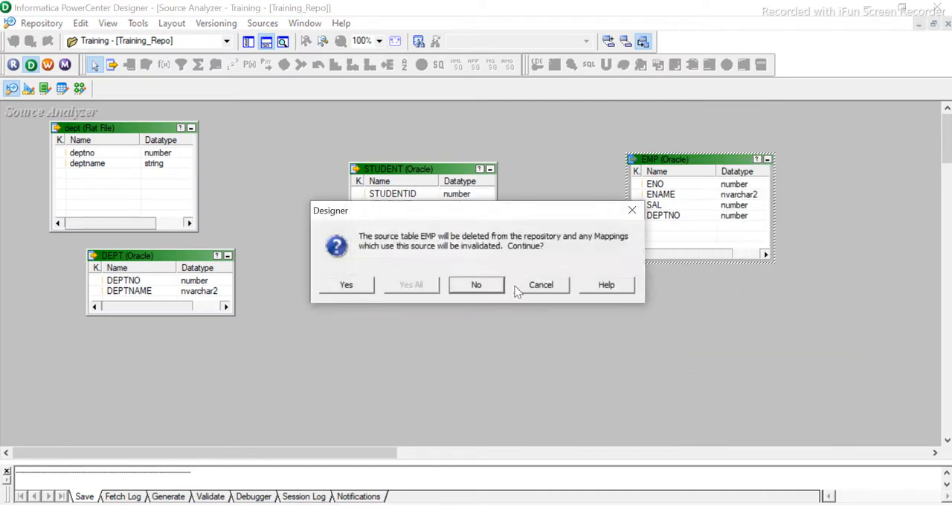
click(344, 283)
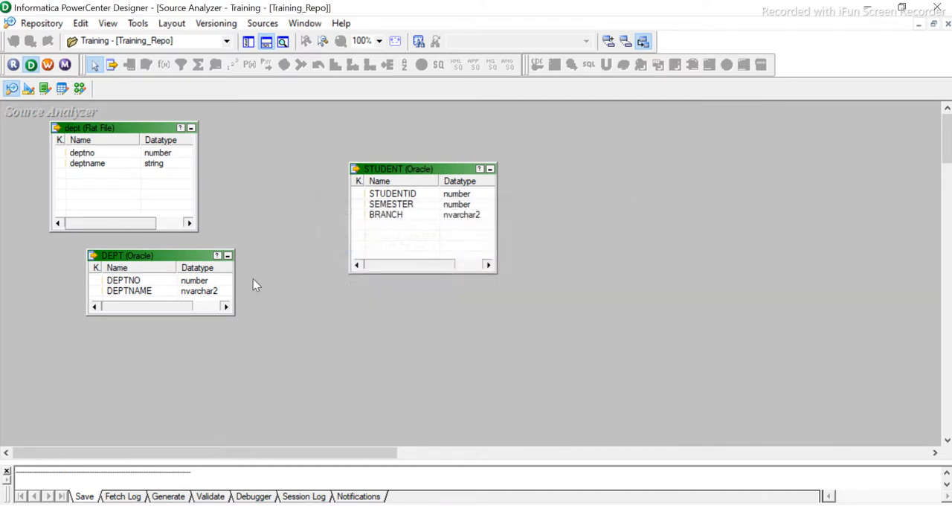
right_click(171, 258)
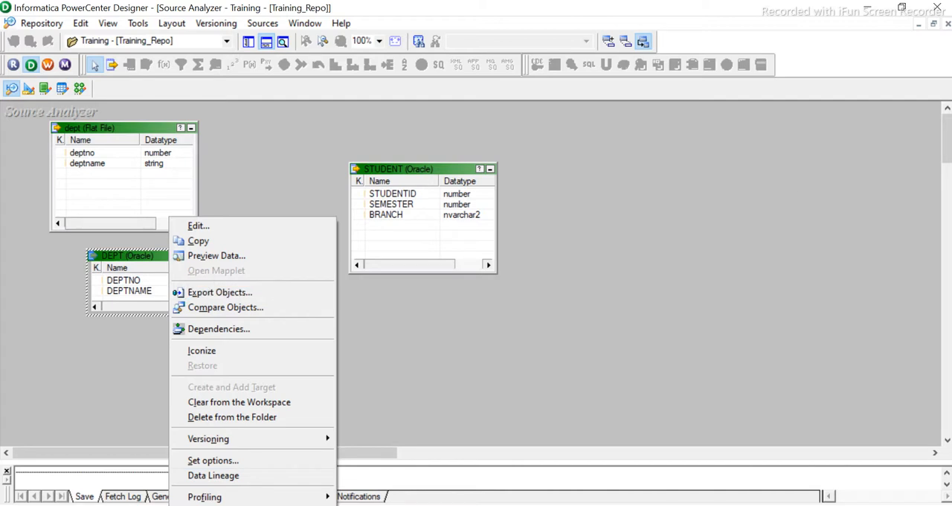
click(235, 406)
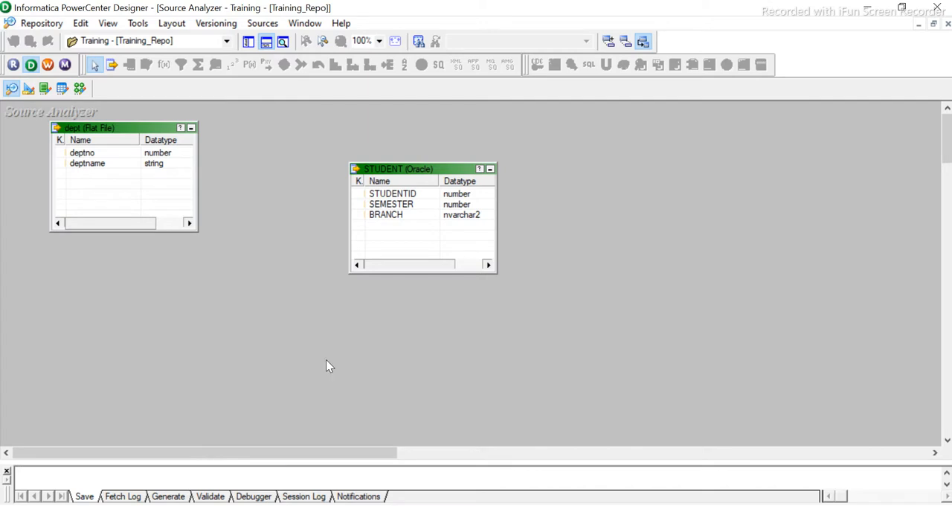
- Start a source import from the Oracle_src database and connect by entering the account password
click(266, 25)
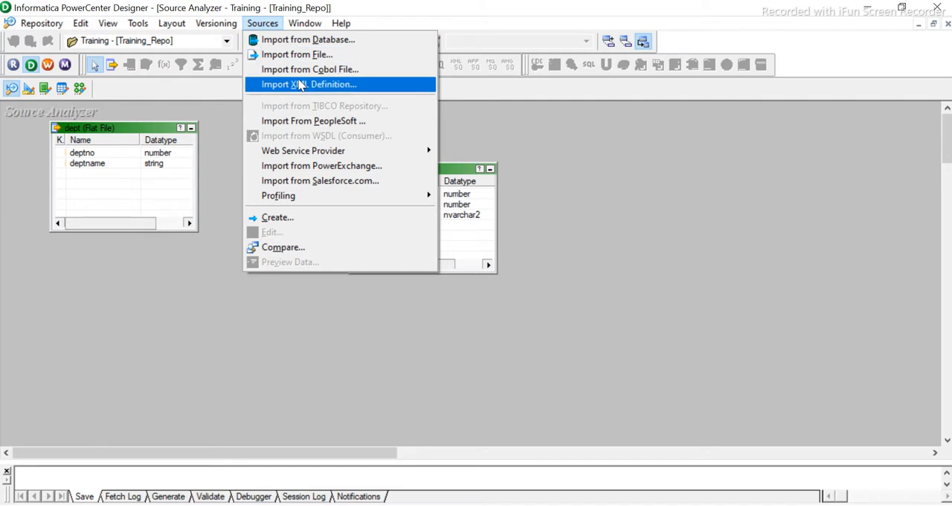
click(308, 41)
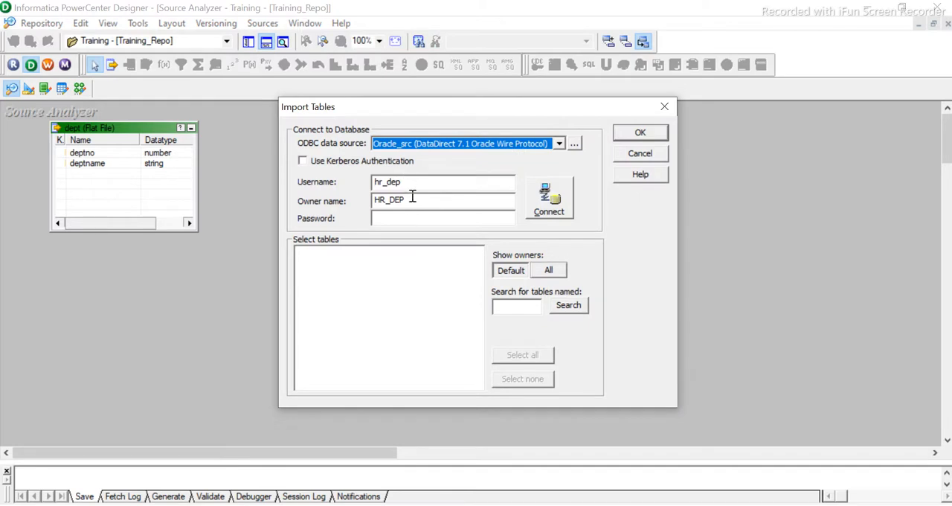
click(412, 196)
drag(402, 181, 277, 181)
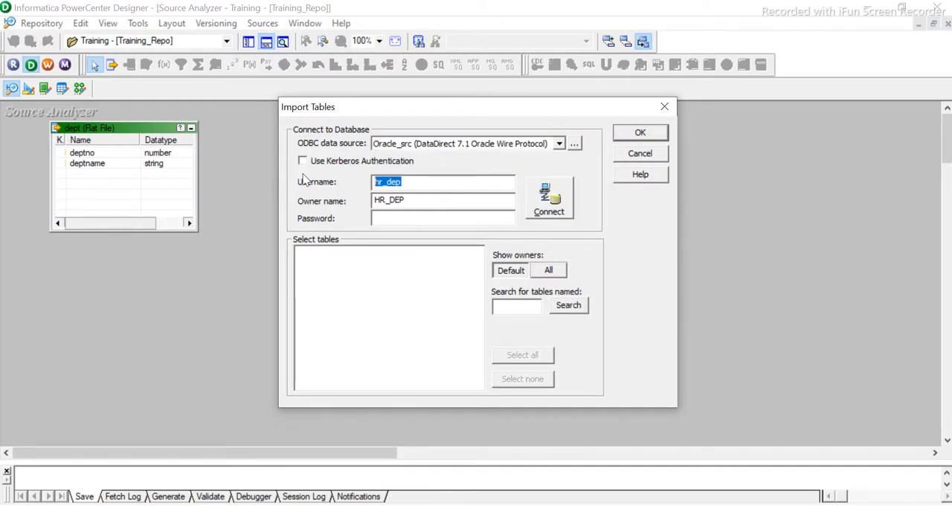
click(389, 220)
key(ctrl+v)
key(Return)
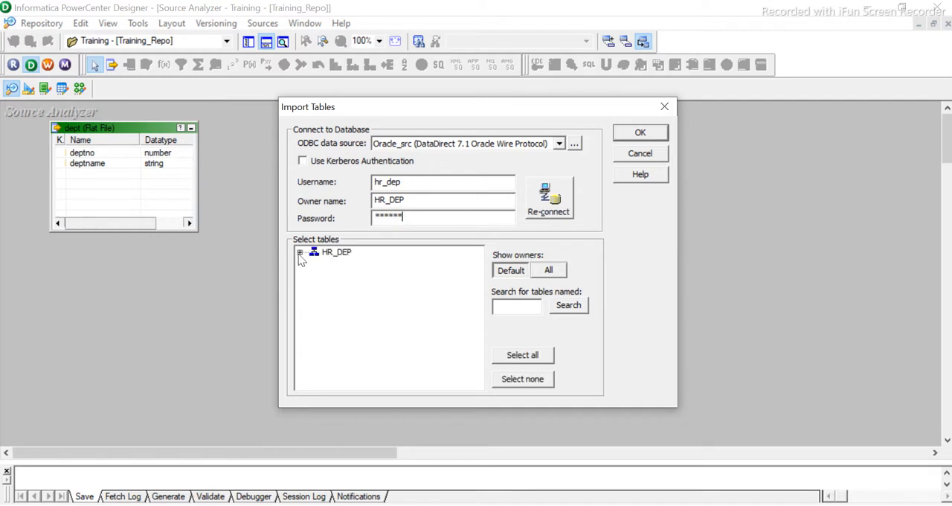
- Import the EMP table from the connected schema and place it to the right of the STUDENT source
click(300, 254)
click(314, 264)
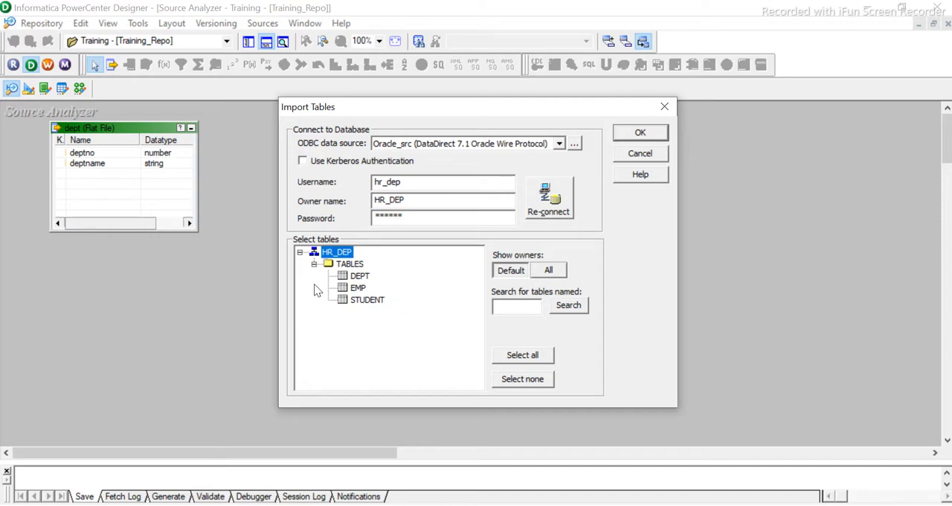
click(363, 290)
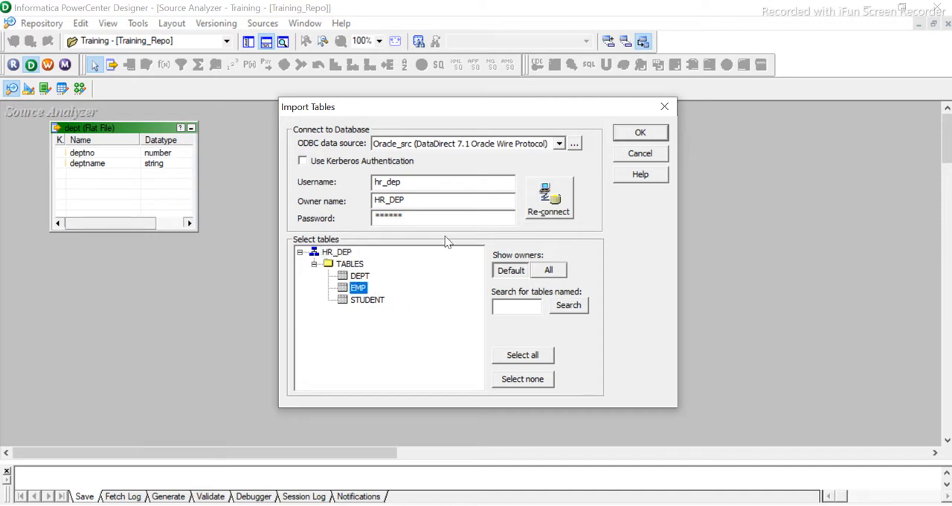
click(639, 132)
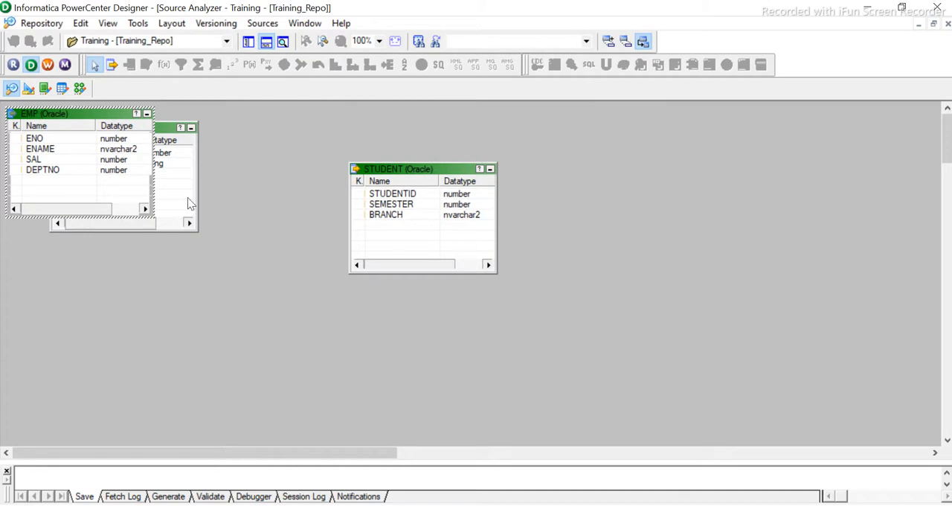
drag(96, 116, 660, 187)
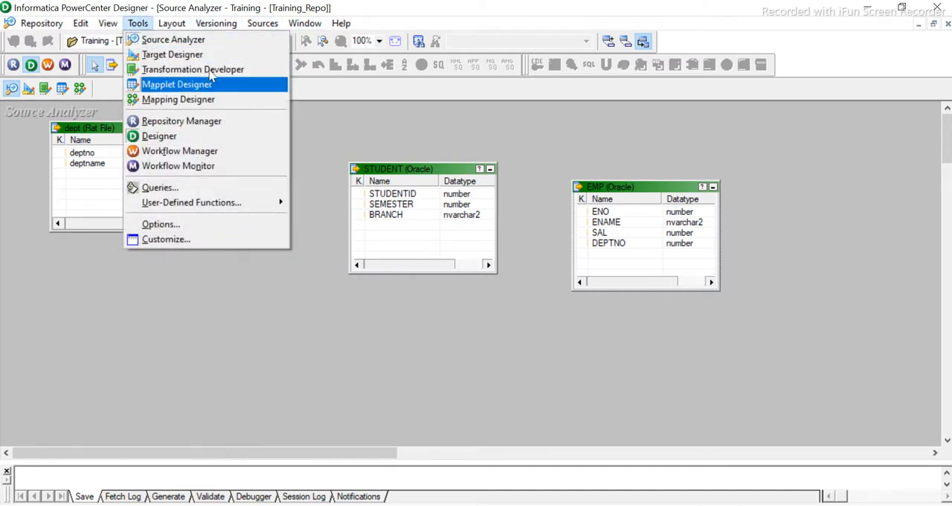
- Open the Target Designer and delete the EMP_DEPT target table from the repository
click(167, 56)
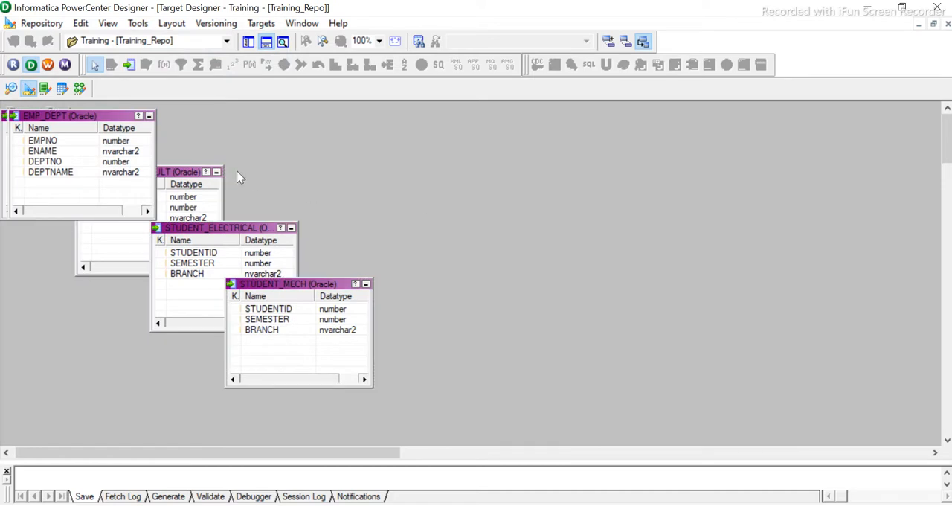
drag(75, 111, 75, 111)
click(99, 119)
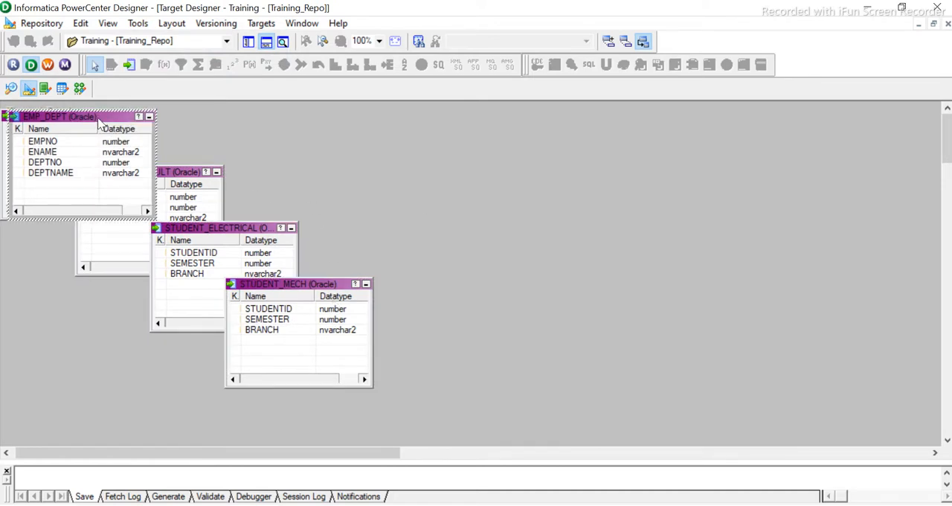
key(Delete)
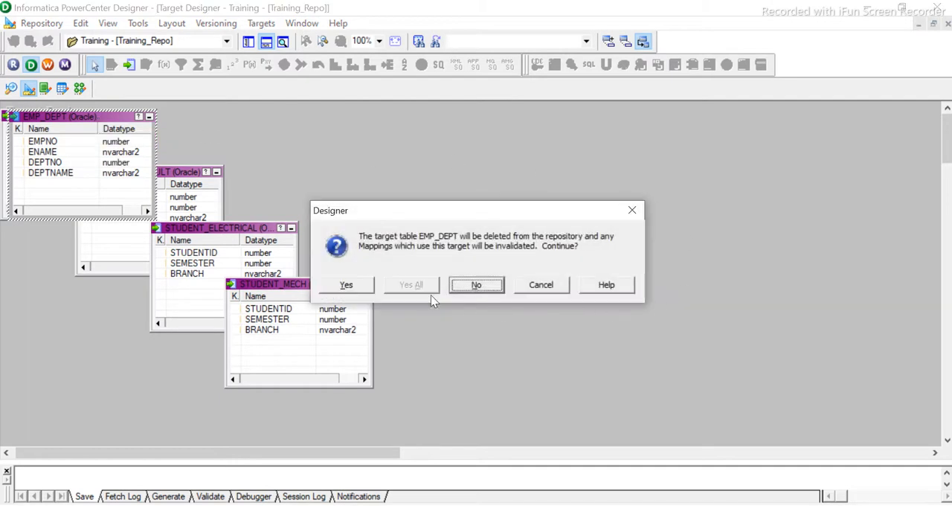
click(363, 288)
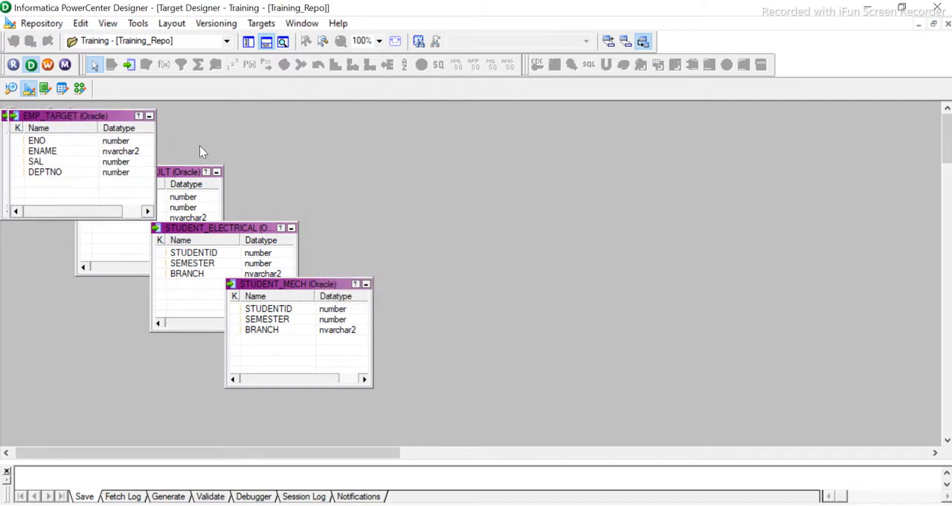
- Delete the EMP_TARGET table and all the remaining STUDENT target tables from the repository
drag(61, 122, 536, 130)
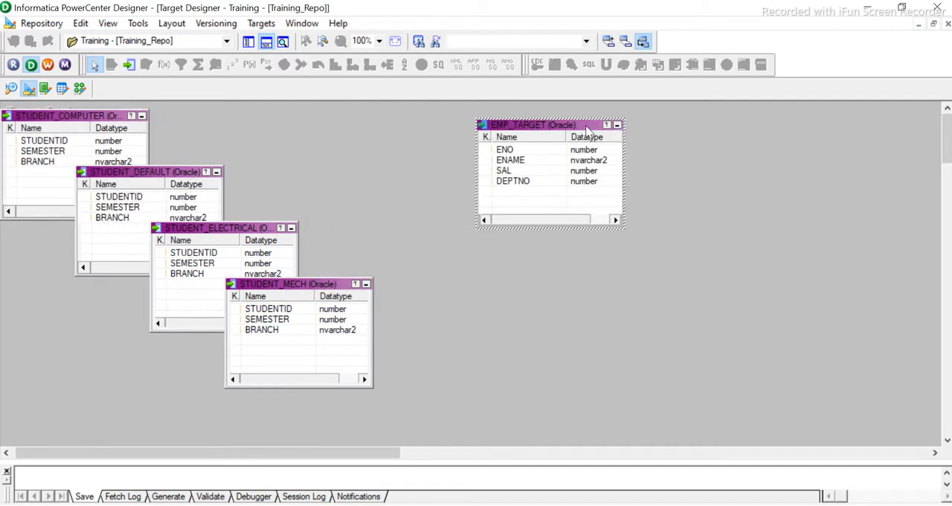
key(Delete)
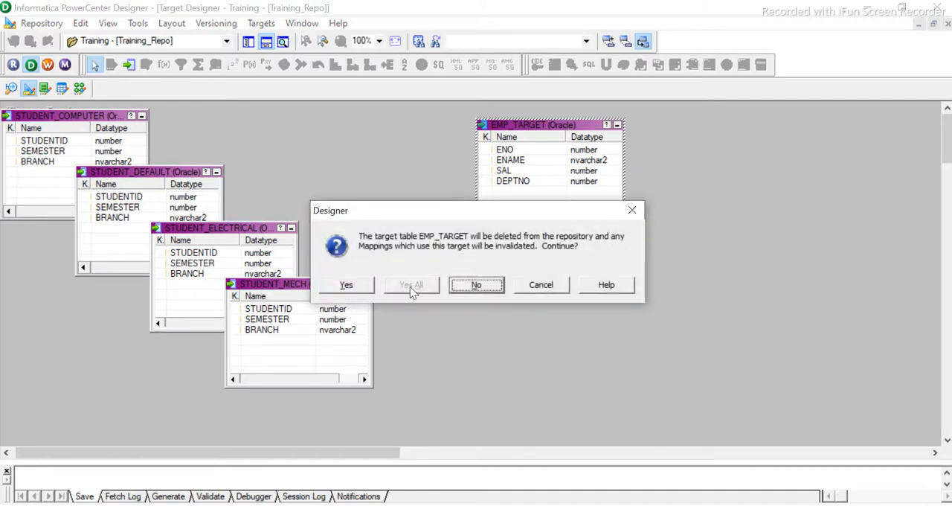
click(363, 288)
key(ctrl+a)
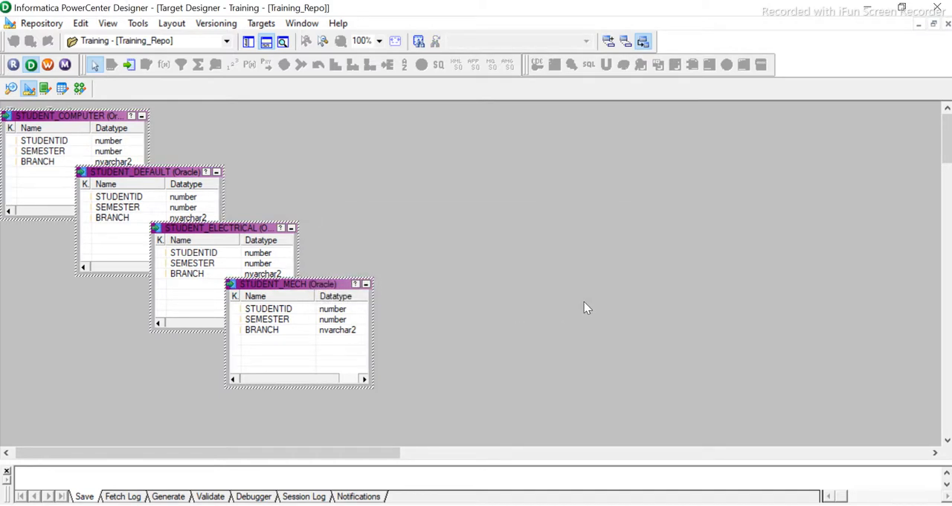
key(Delete)
click(412, 285)
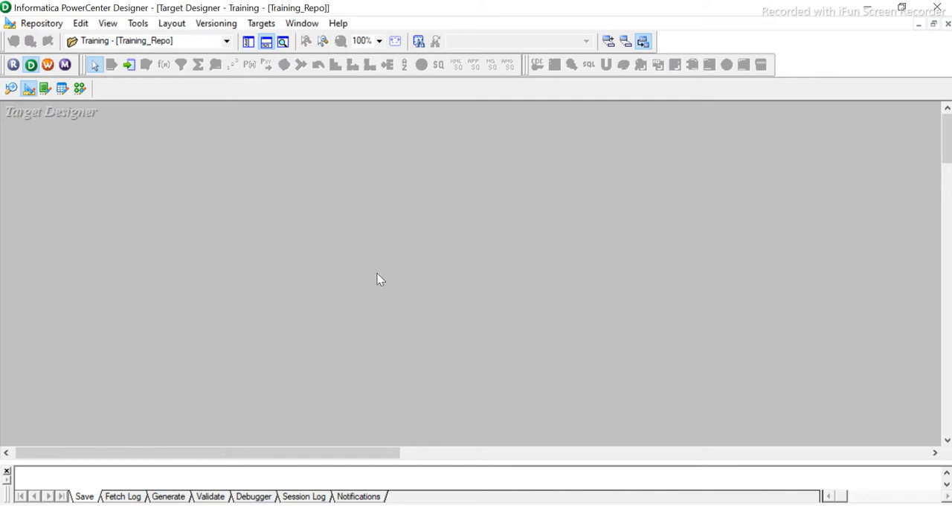
- Start a target import from the Oracle_tgt database and connect as hr_dep_tgt by entering the account password
click(270, 23)
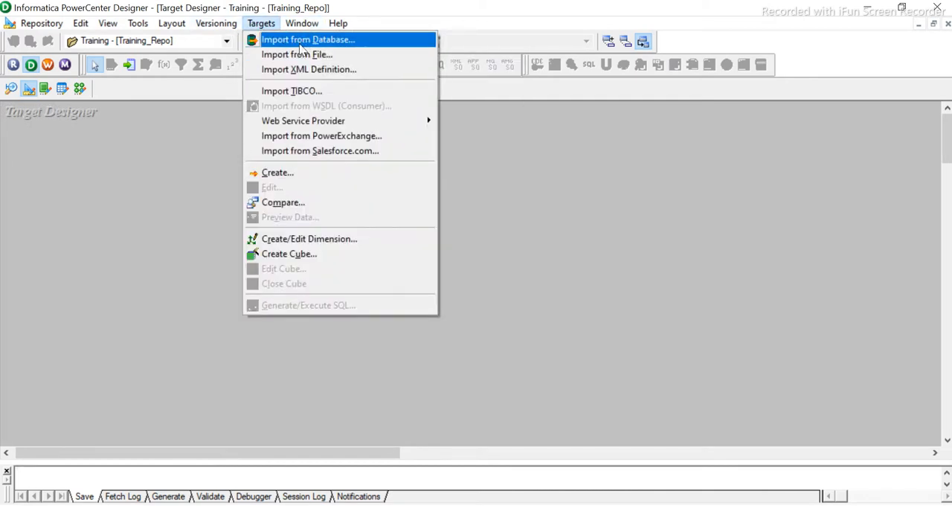
click(304, 41)
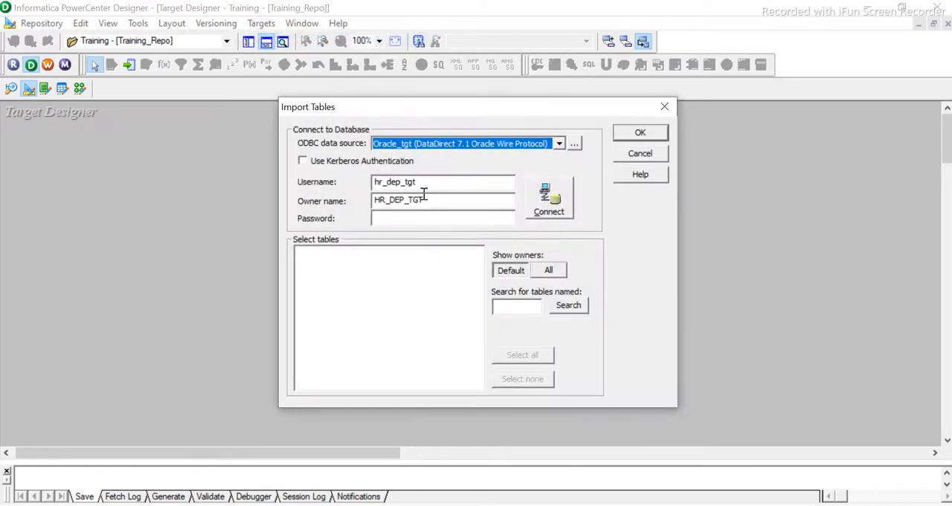
drag(426, 183, 242, 192)
click(393, 214)
text(**********)
key(Return)
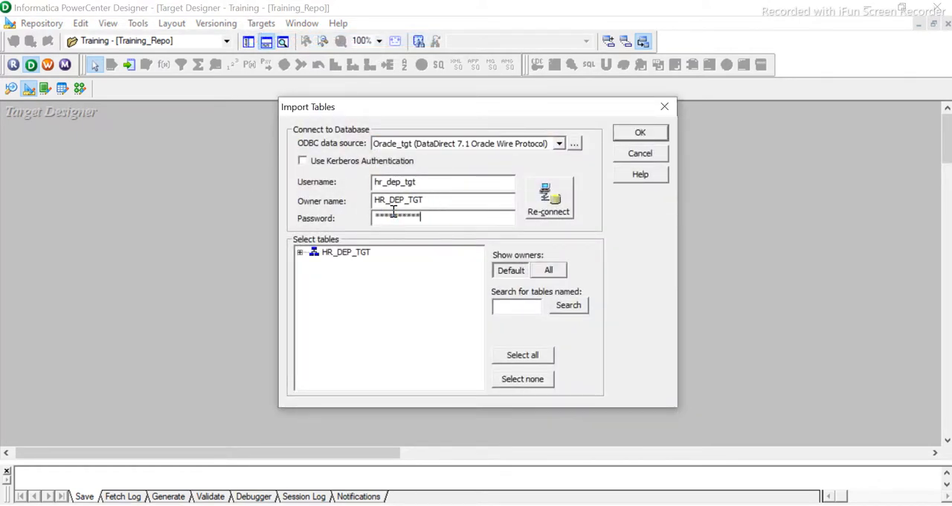
- Import the EMP_DEPT table from the HR_DEP_TGT schema as a target definition
click(299, 254)
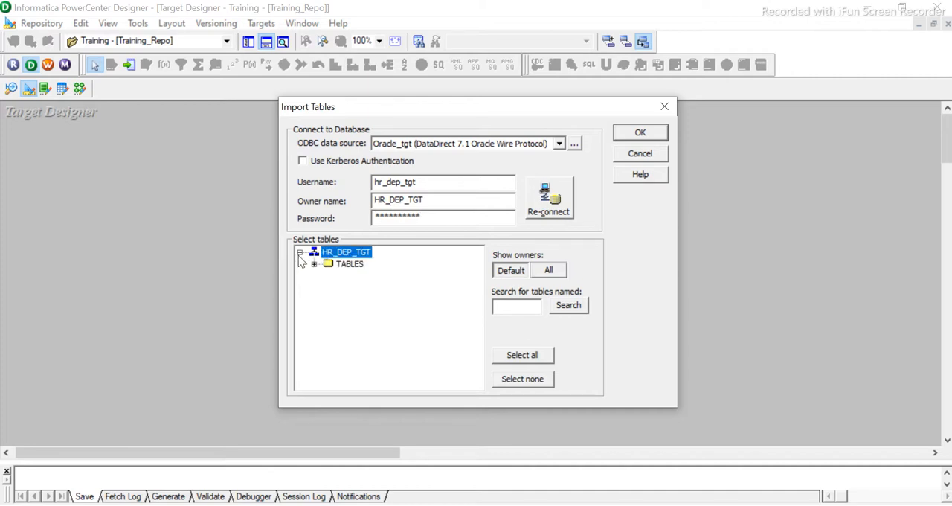
click(313, 264)
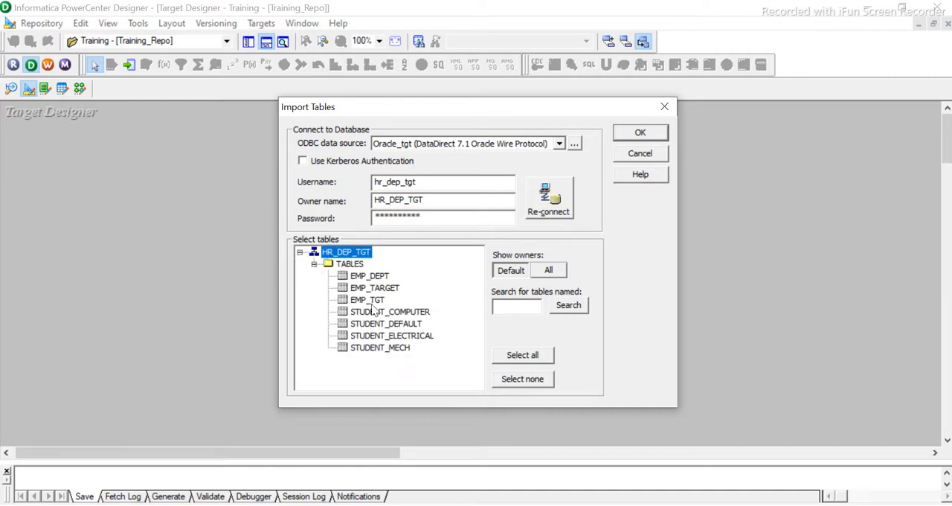
click(369, 277)
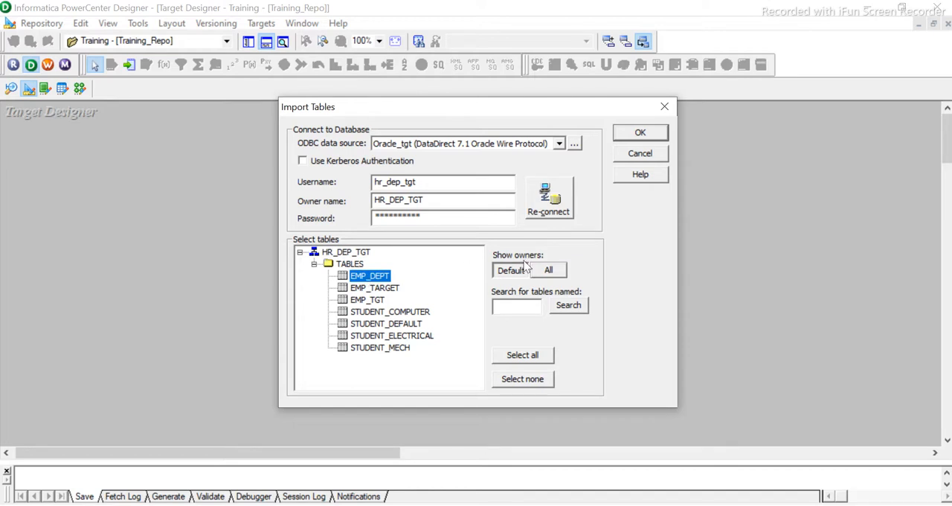
click(640, 132)
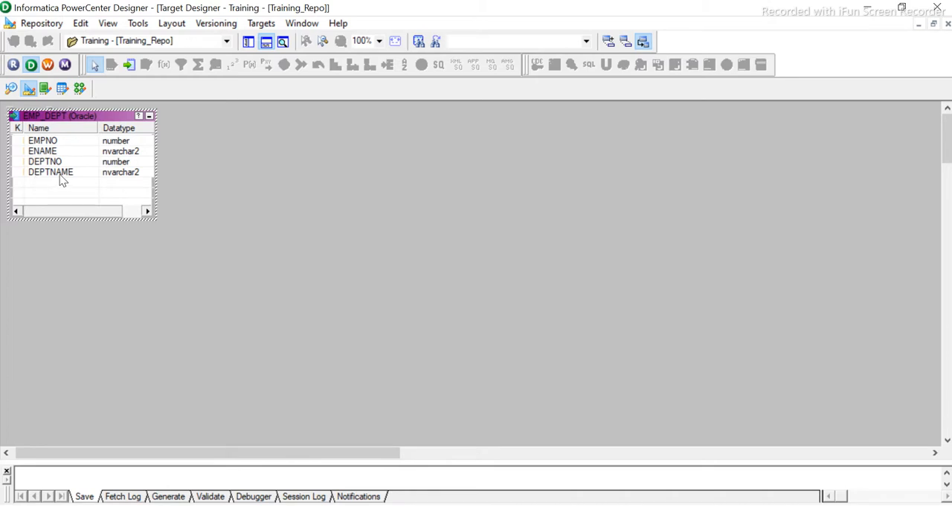
click(238, 249)
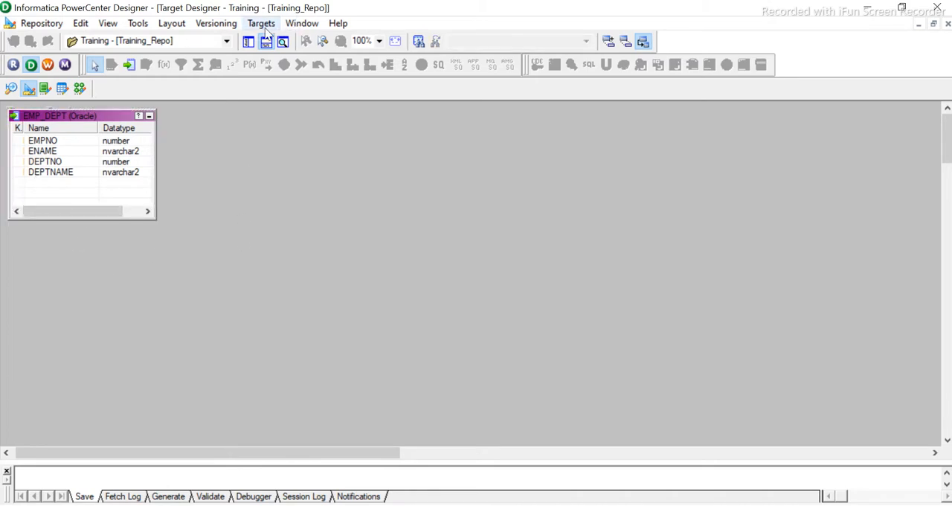
- Open the Source Analyzer and delete the STUDENT source table from the repository
click(139, 23)
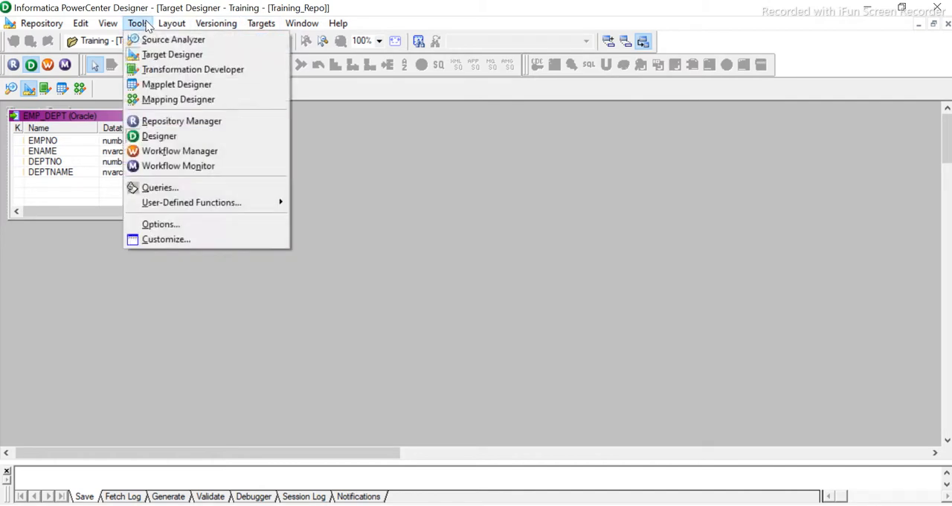
click(170, 39)
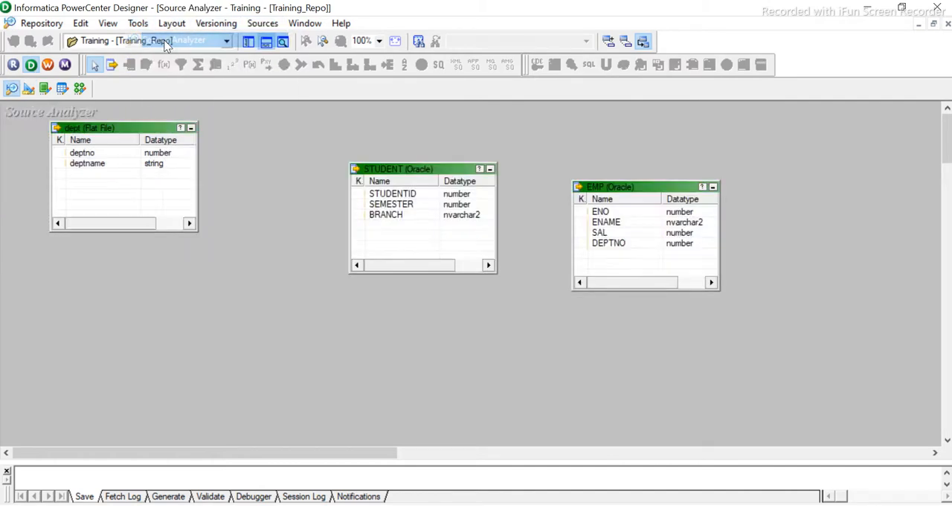
click(448, 178)
key(Delete)
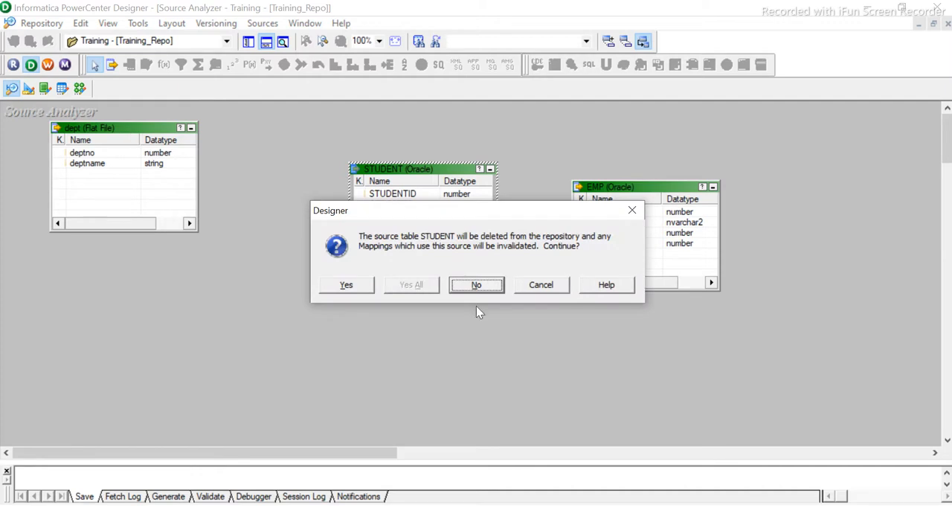
click(354, 290)
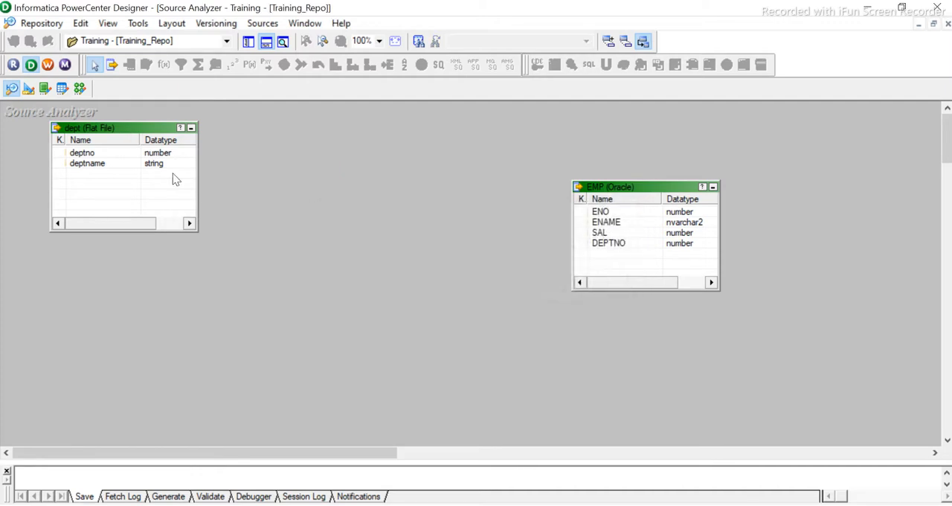
- Delete the dept flat file source from the repository
click(123, 127)
key(Delete)
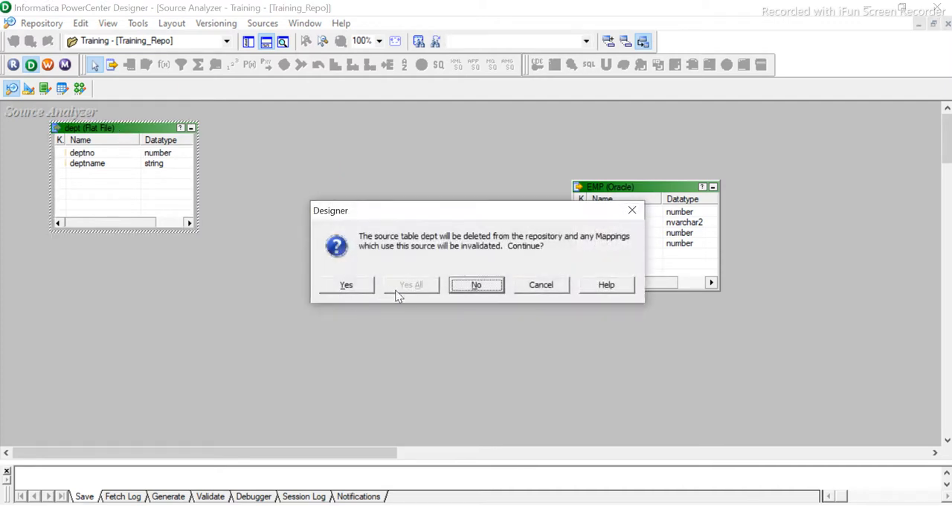
click(344, 285)
- Move the EMP source definition left into the emptied part of the workspace and check its DEPTNO column
drag(637, 189, 313, 174)
click(441, 217)
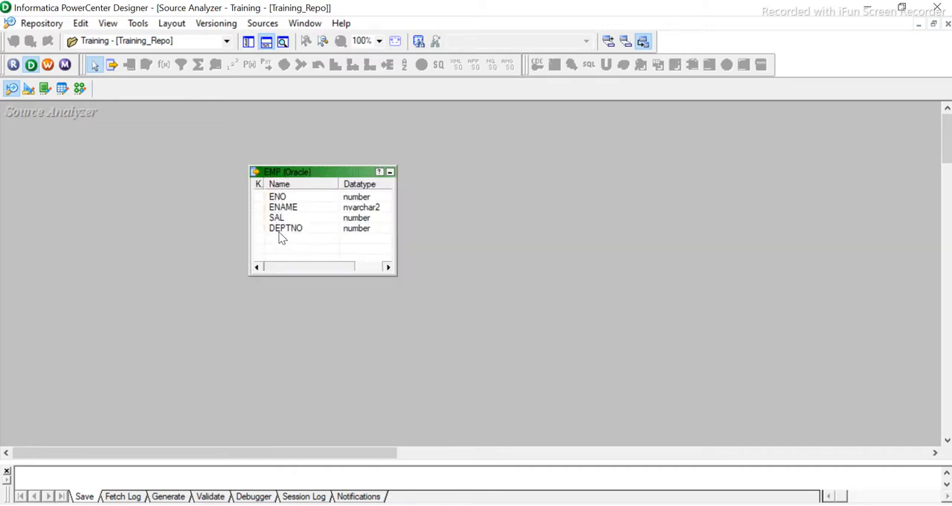
click(289, 235)
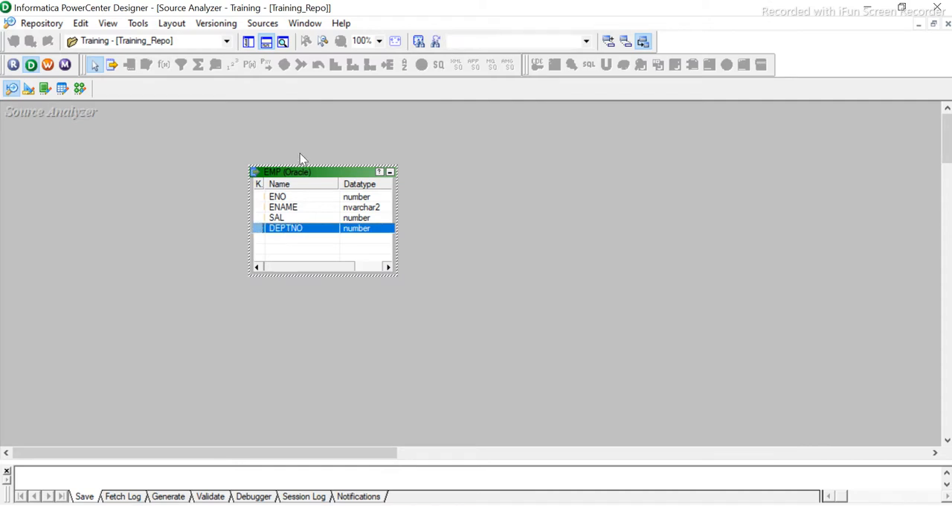
click(544, 269)
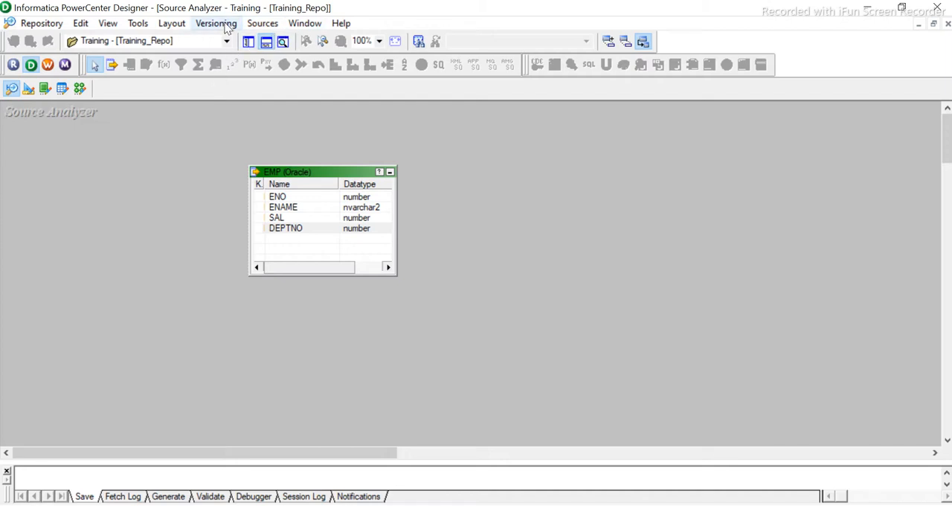
- Open the Mapping Designer and create a new mapping named m_LKP_dept
click(137, 23)
mouse_move(172, 23)
mouse_move(137, 27)
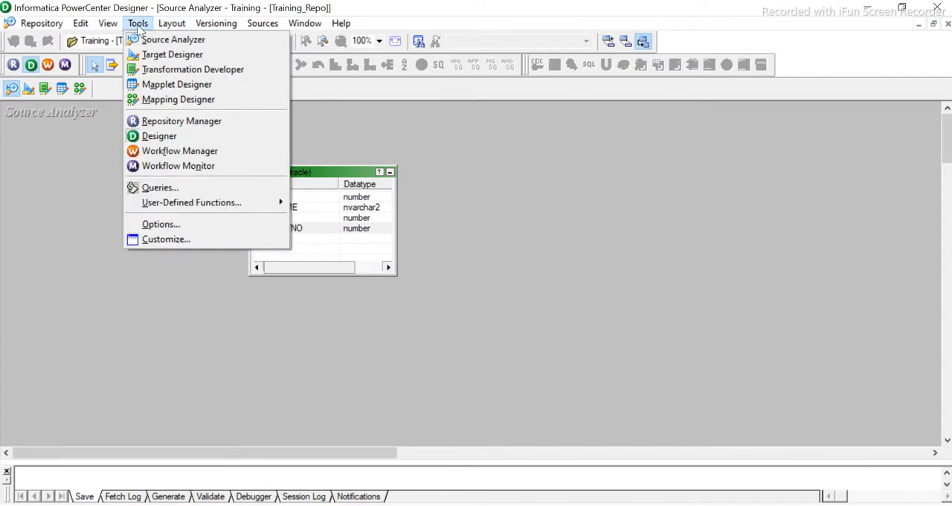
click(154, 101)
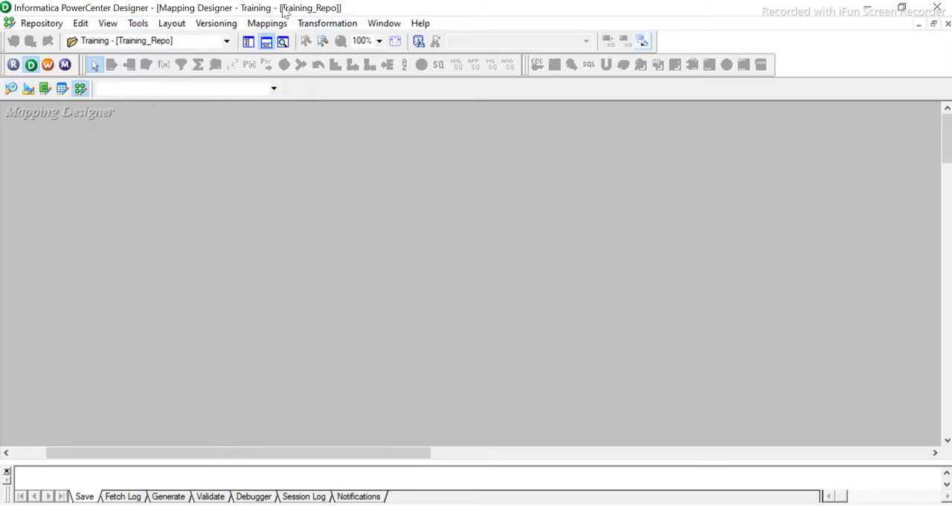
click(267, 23)
click(277, 38)
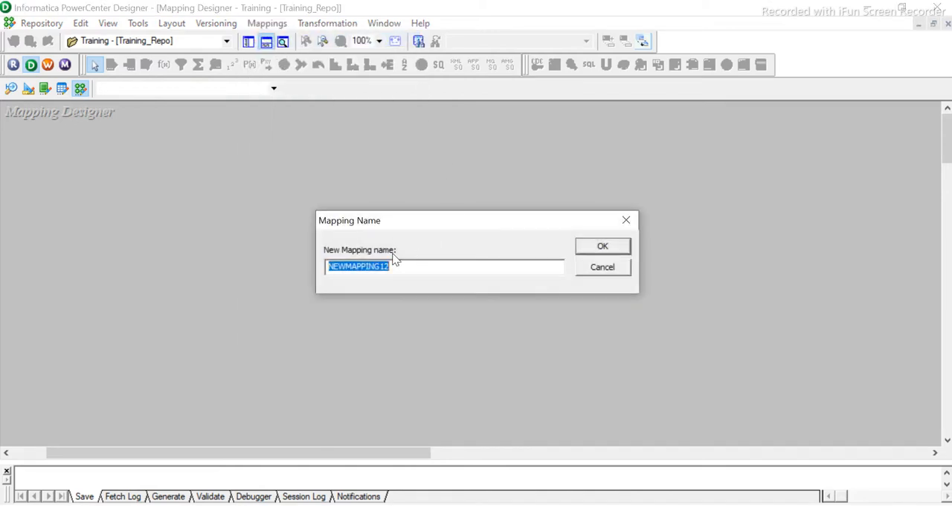
text(m_L)
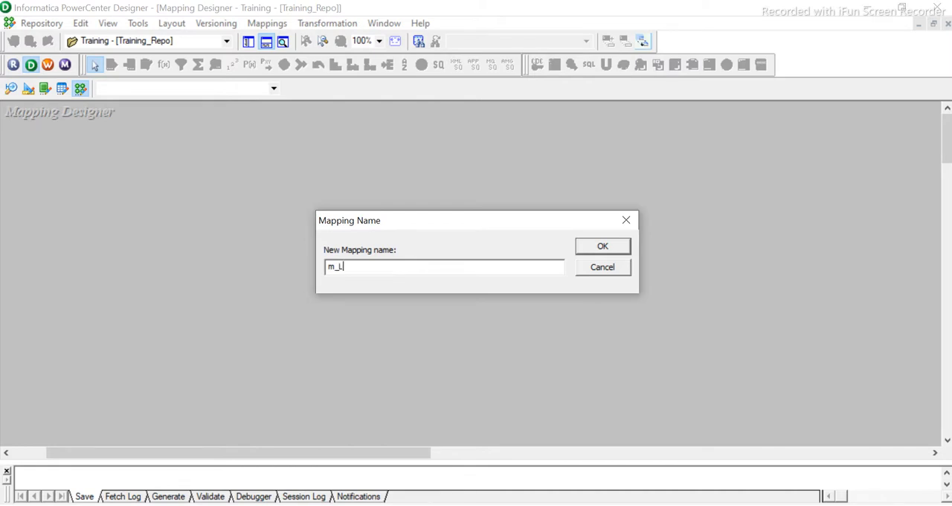
text(KP_dept)
click(598, 248)
click(134, 88)
click(254, 231)
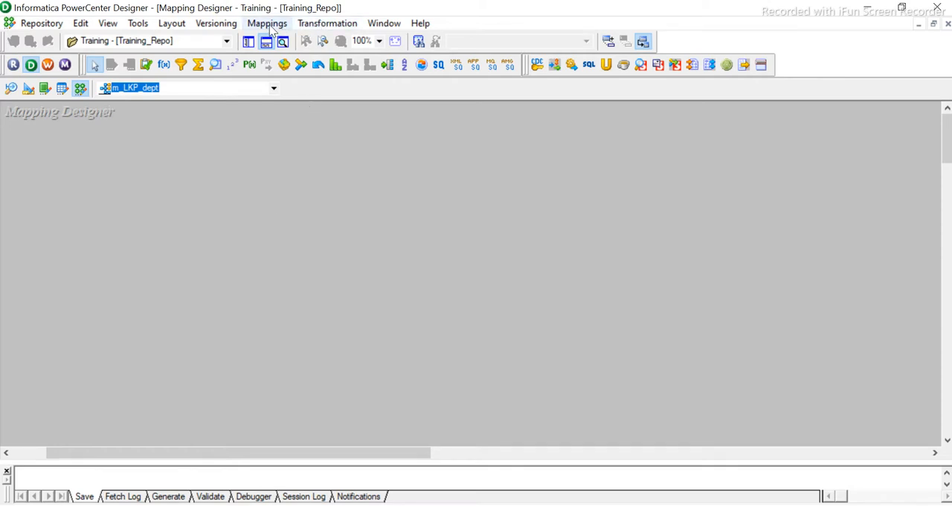
- Add the EMP source from Oracle_src to the mapping and line up its source definition and source qualifier side by side
click(46, 27)
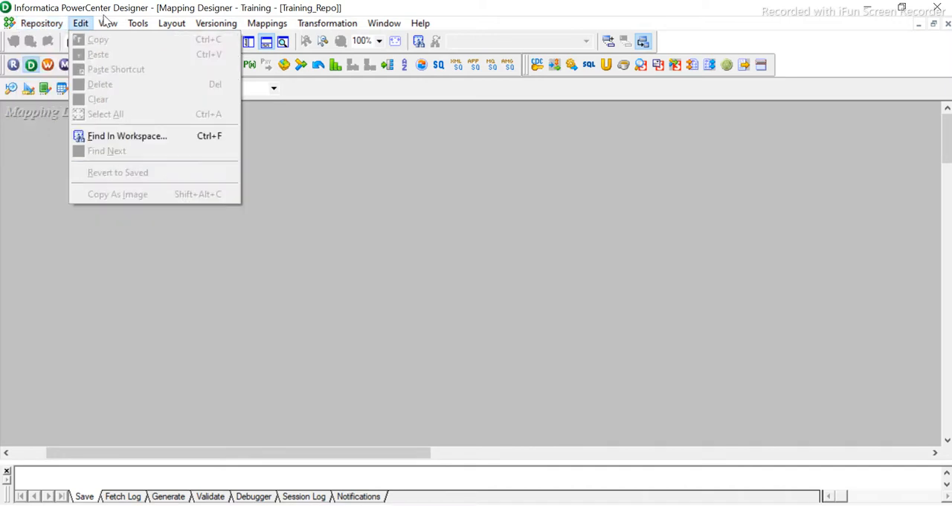
click(131, 62)
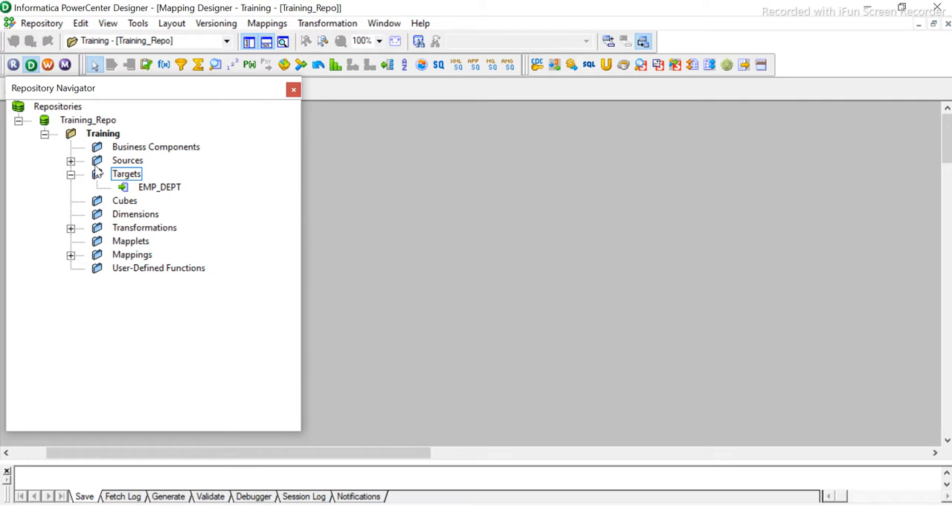
click(70, 161)
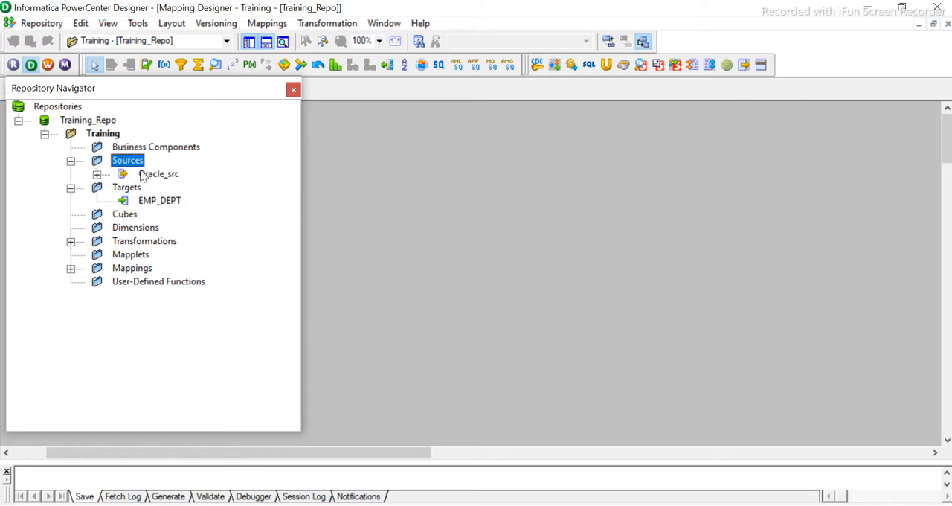
click(97, 174)
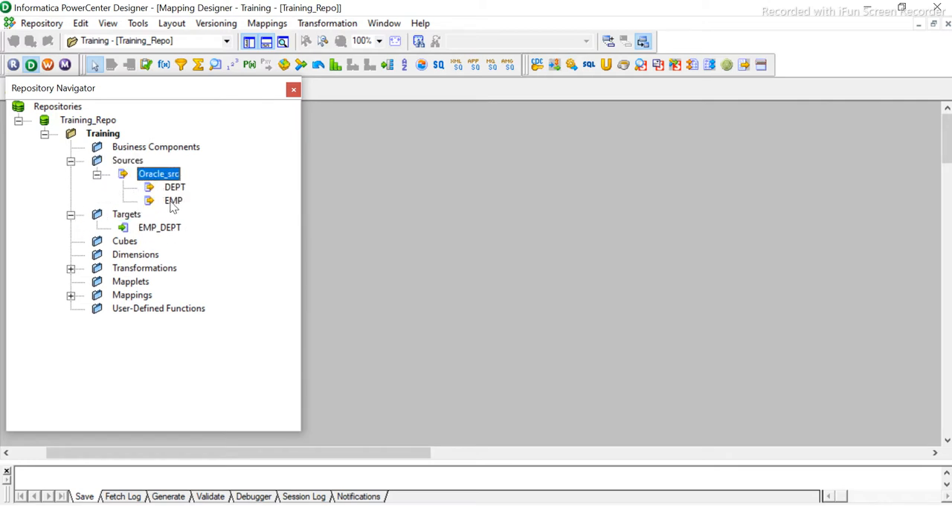
click(174, 201)
drag(563, 193, 562, 192)
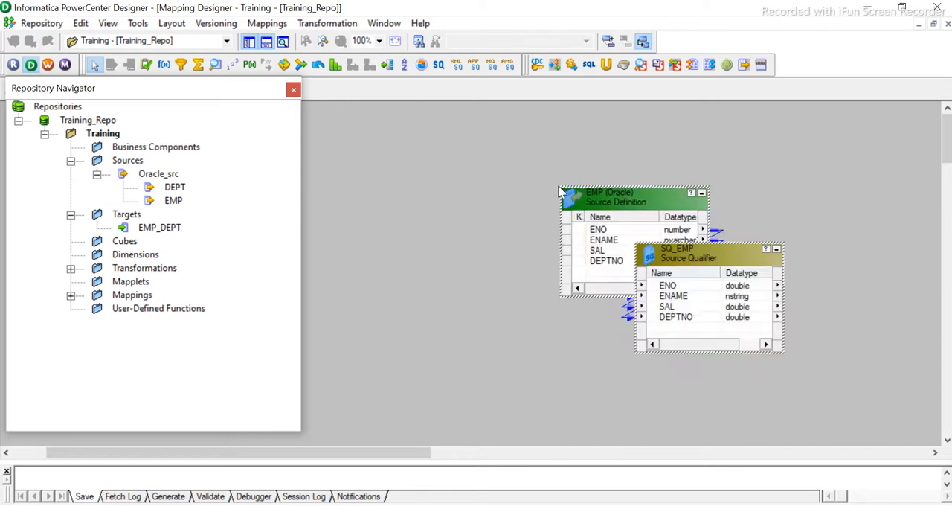
drag(635, 197, 445, 156)
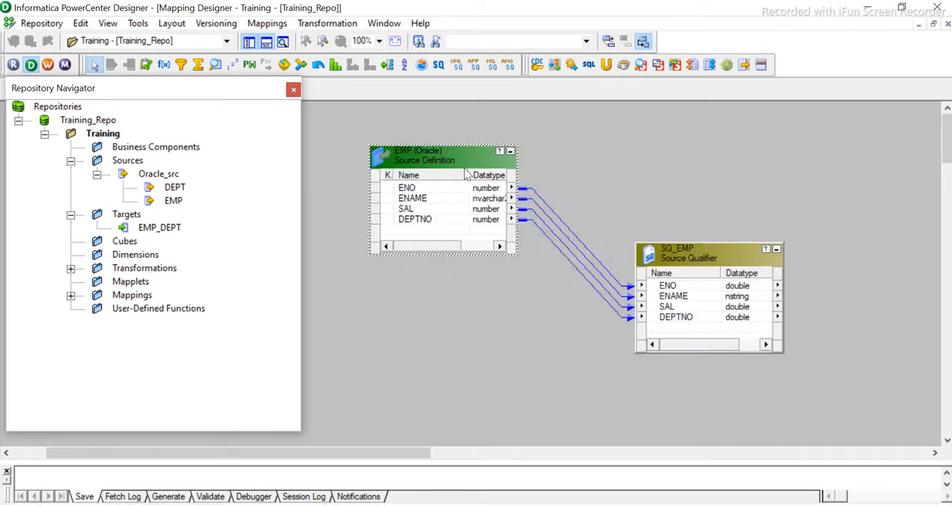
drag(694, 254, 622, 154)
drag(406, 143, 358, 129)
drag(633, 157, 580, 151)
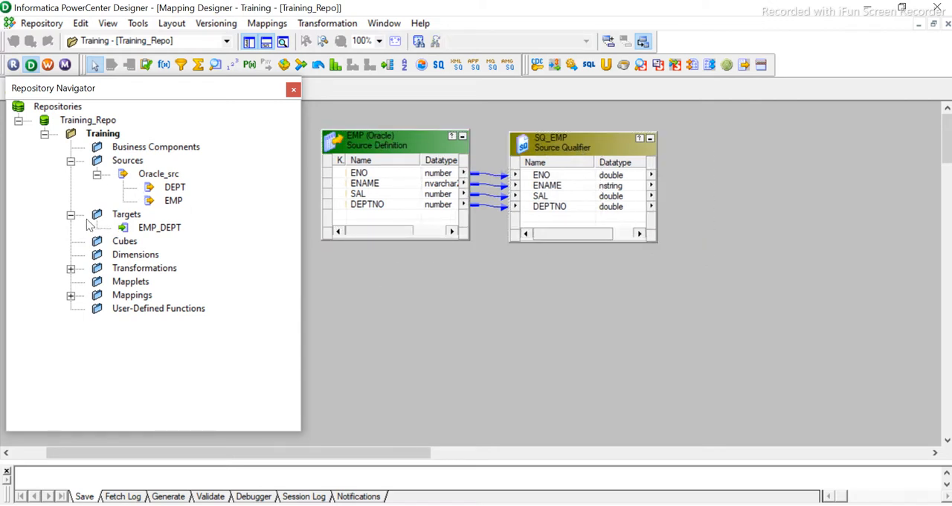
- Add the EMP_DEPT target to the right of the source qualifier and close the Repository Navigator
click(168, 229)
drag(854, 173, 824, 135)
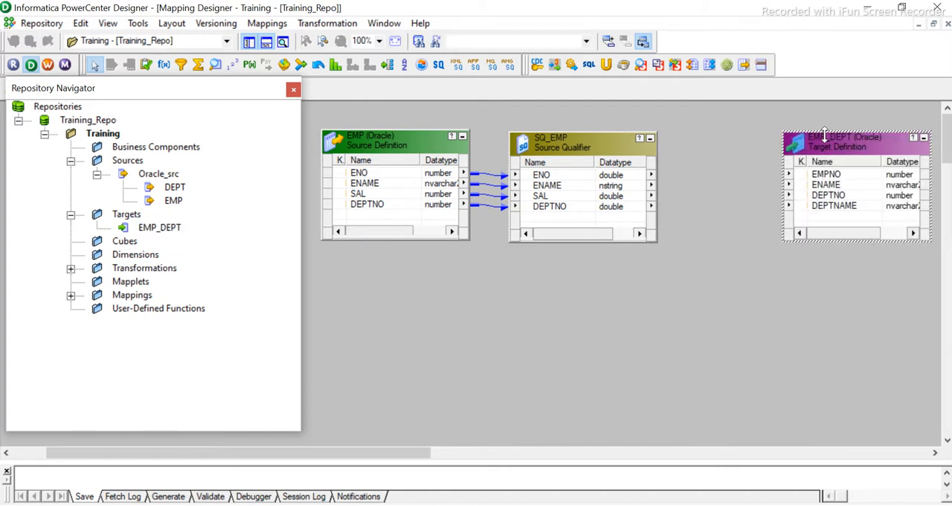
click(295, 90)
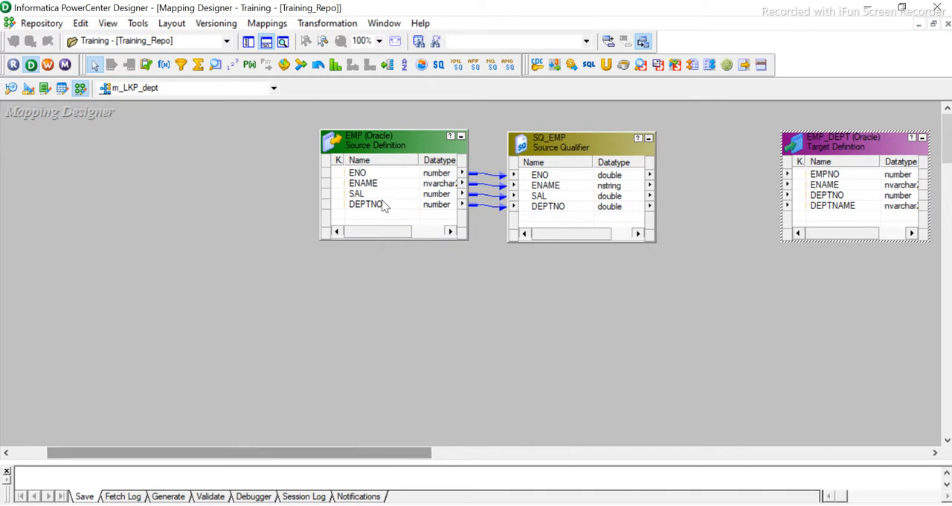
- Shift the EMP source, its source qualifier and the EMP_DEPT target left, leaving a wide gap before the target
drag(394, 147, 127, 161)
drag(579, 149, 342, 165)
drag(874, 157, 714, 169)
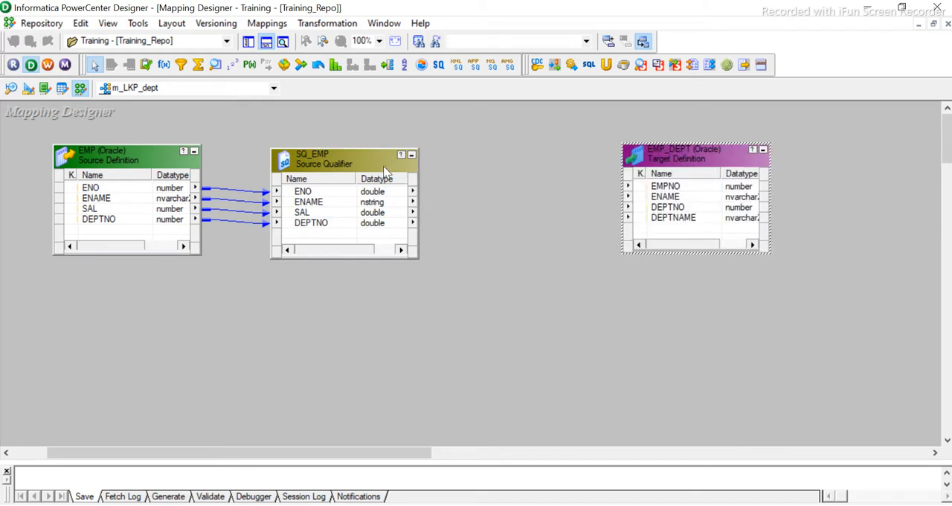
click(540, 160)
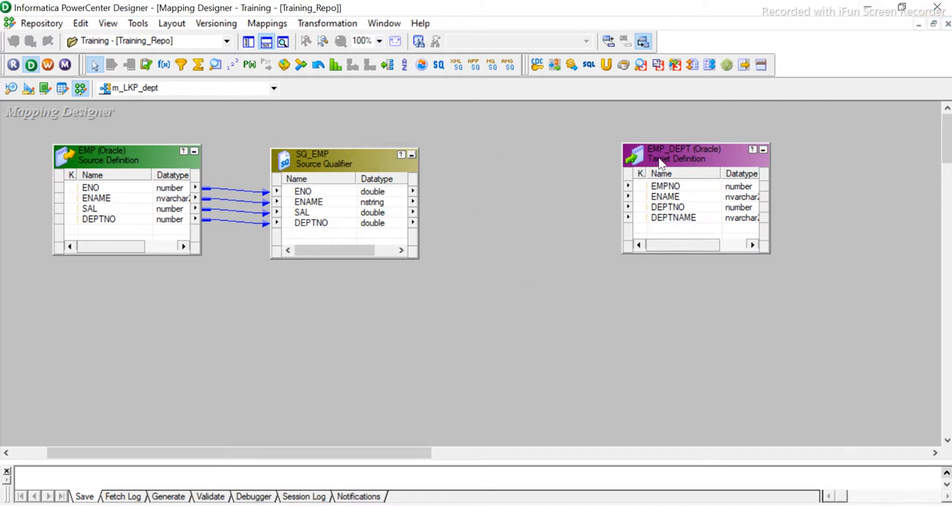
- Compare the ENO and ENAME ports of the source qualifier with the EMPNO and ENAME columns of the EMP_DEPT target
click(301, 193)
click(316, 207)
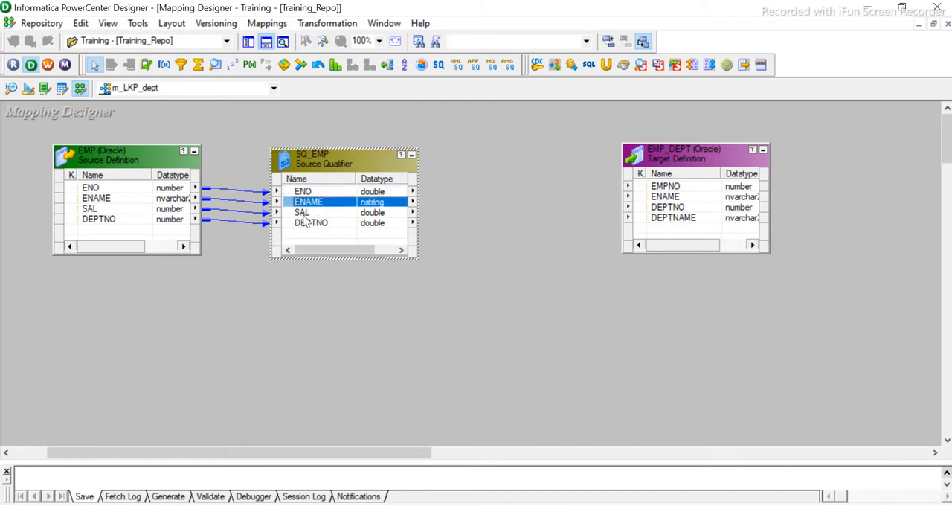
click(659, 187)
click(663, 196)
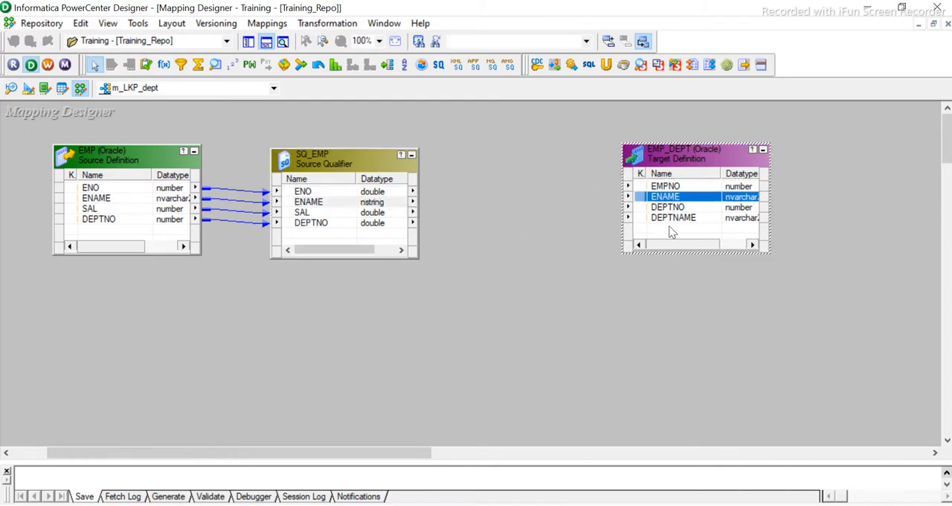
- Compare the DEPTNO port of the source qualifier with the DEPTNO and DEPTNAME columns of the EMP_DEPT target
click(316, 223)
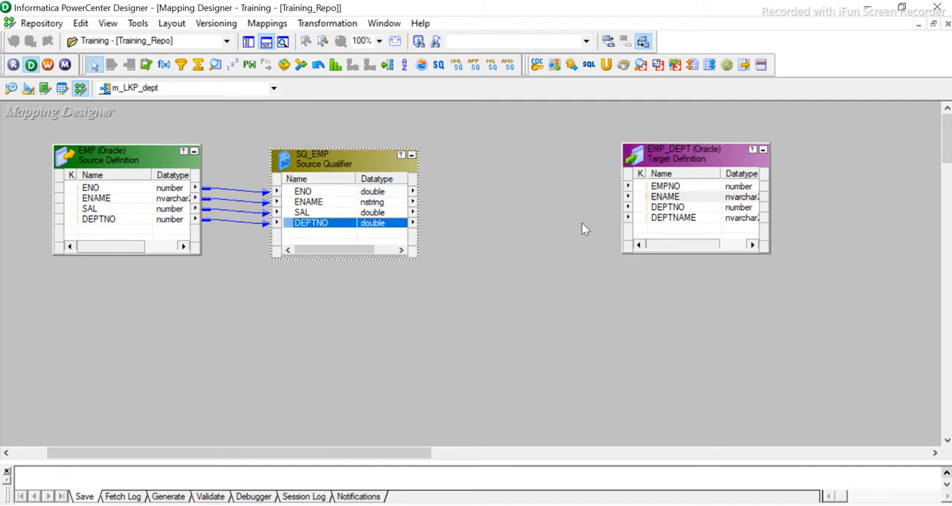
click(680, 208)
click(669, 220)
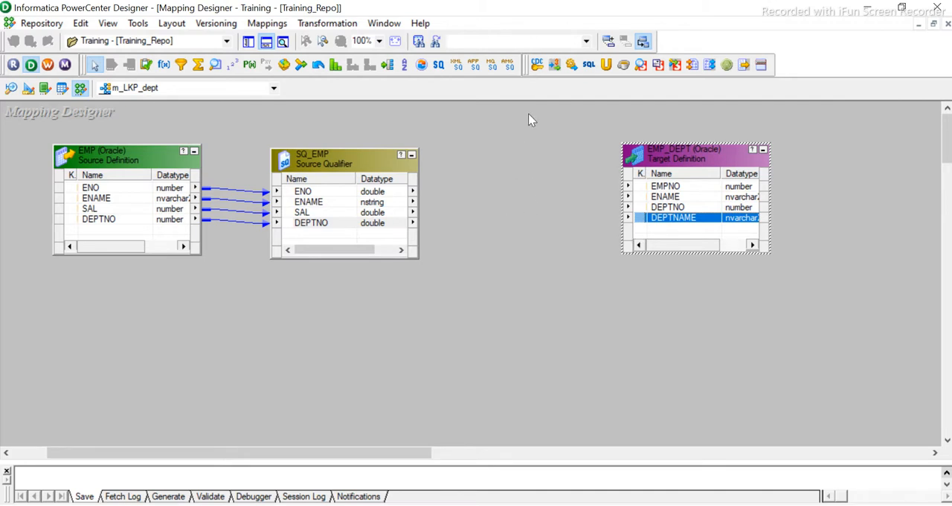
click(521, 180)
- Start creating a new transformation in the mapping and choose Lookup as its type
click(316, 24)
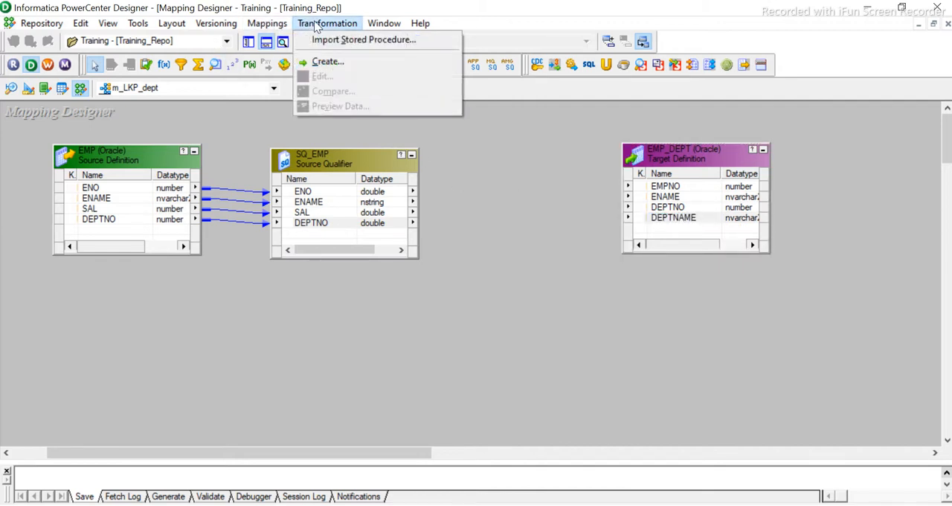
click(325, 63)
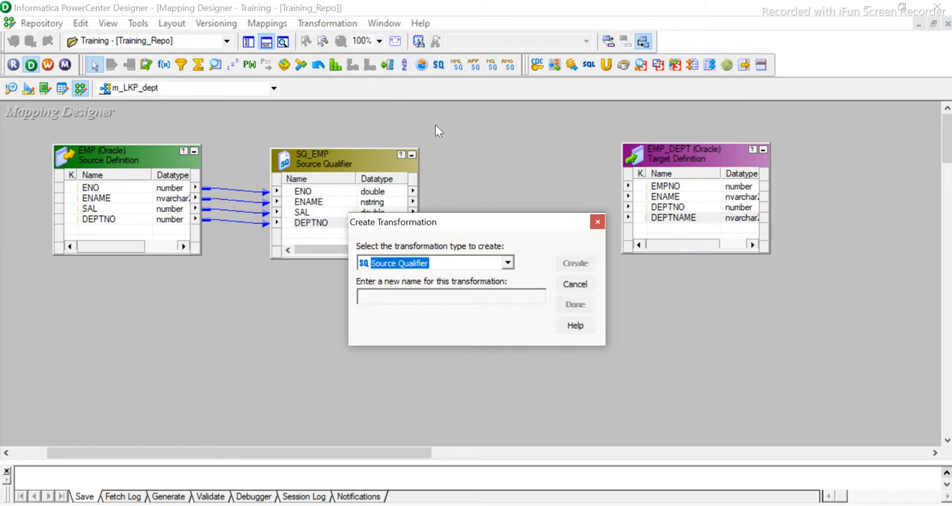
click(460, 262)
key(l)
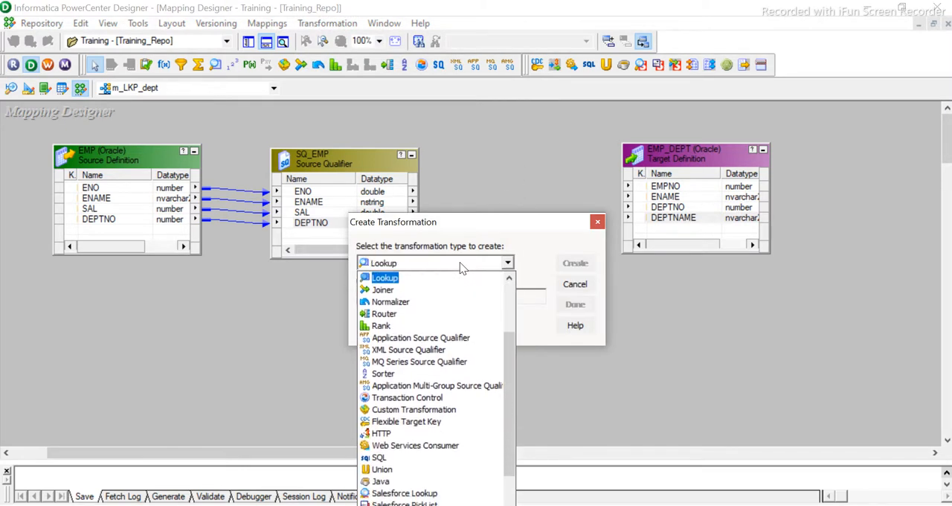
key(Return)
key(n)
click(400, 297)
click(428, 262)
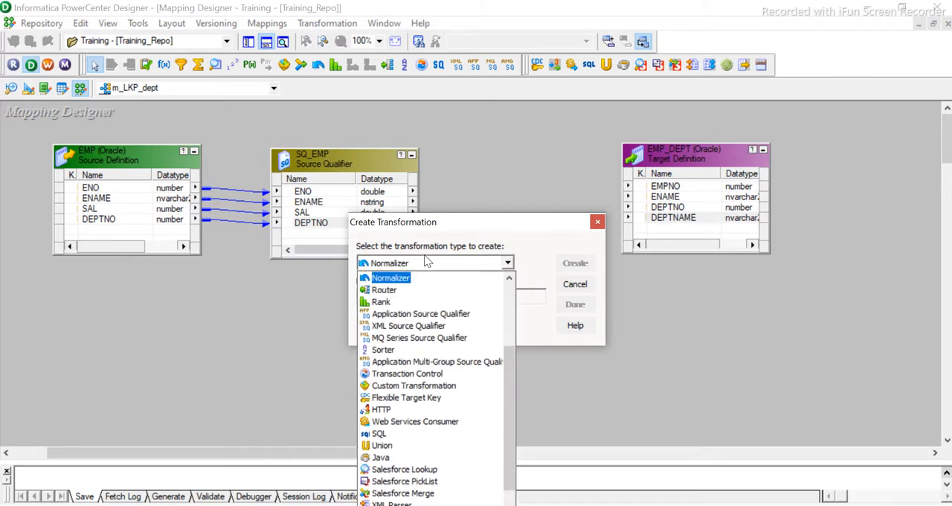
key(l)
key(Return)
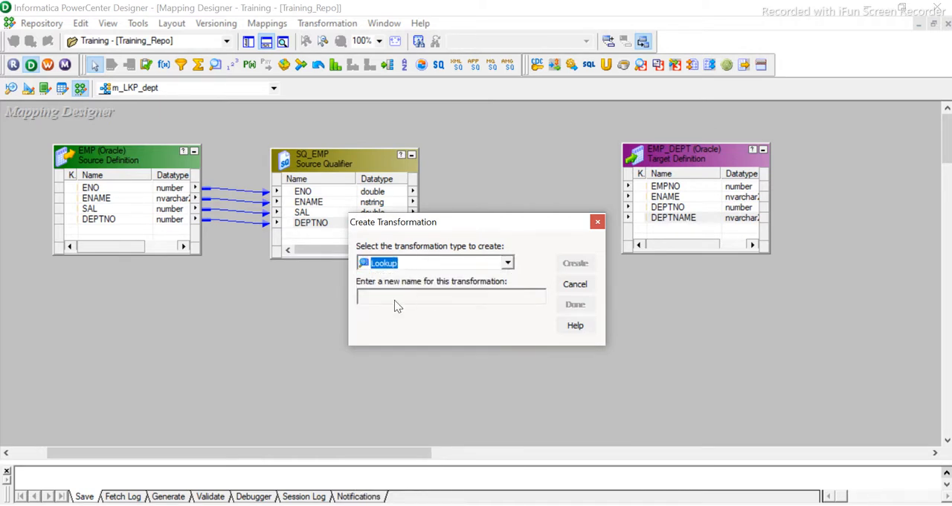
key(n)
click(418, 265)
key(l)
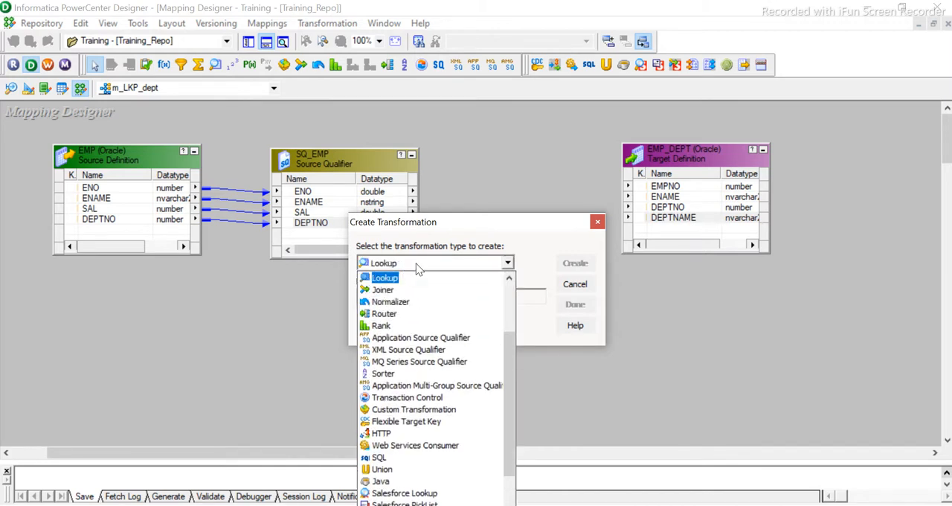
click(418, 267)
key(n)
click(418, 265)
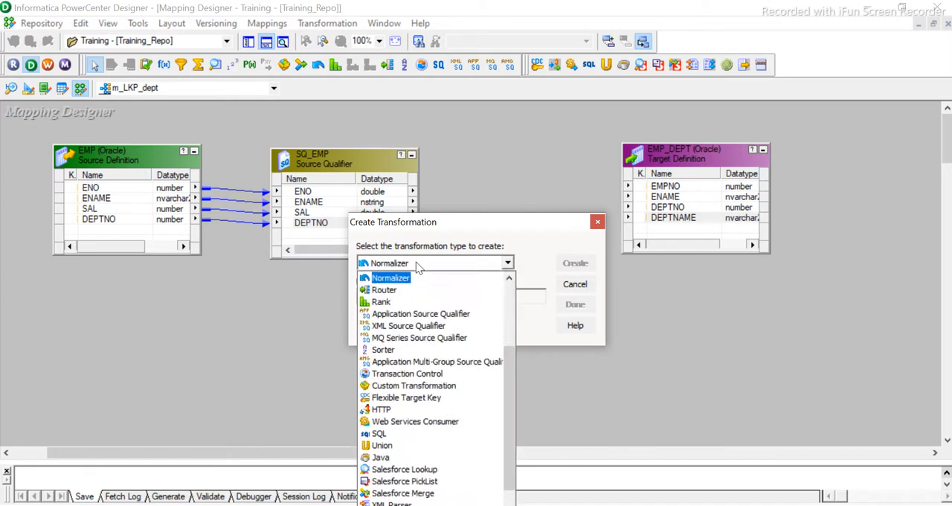
key(l)
click(396, 279)
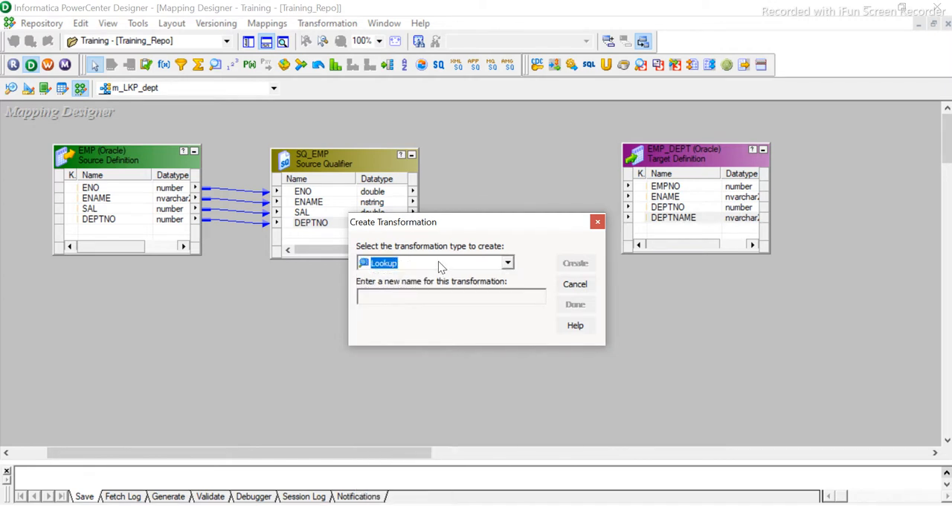
- Name the new Lookup transformation trf_LKP_dept and create it
click(441, 266)
click(439, 267)
click(446, 260)
scroll(476, 262, down, 2)
scroll(476, 261, up, 2)
click(531, 251)
click(518, 295)
text(trf_LKP_dept)
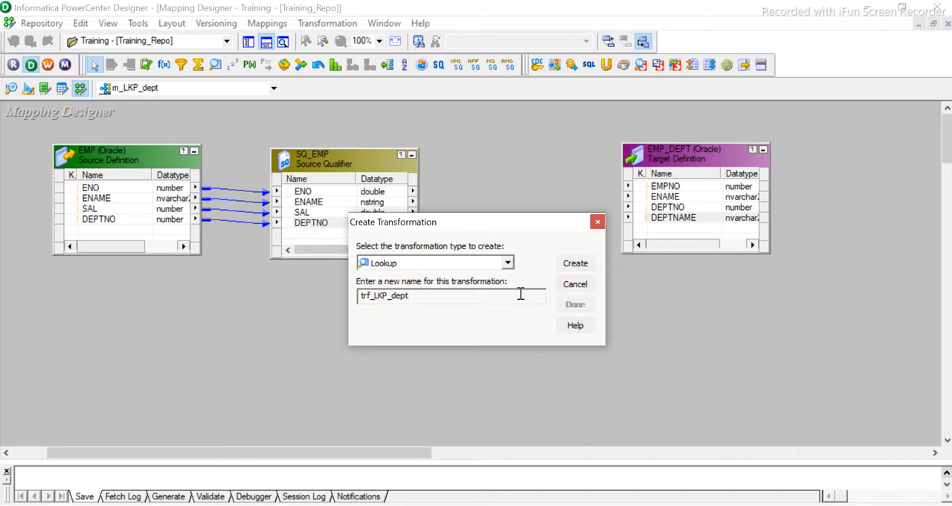
click(576, 264)
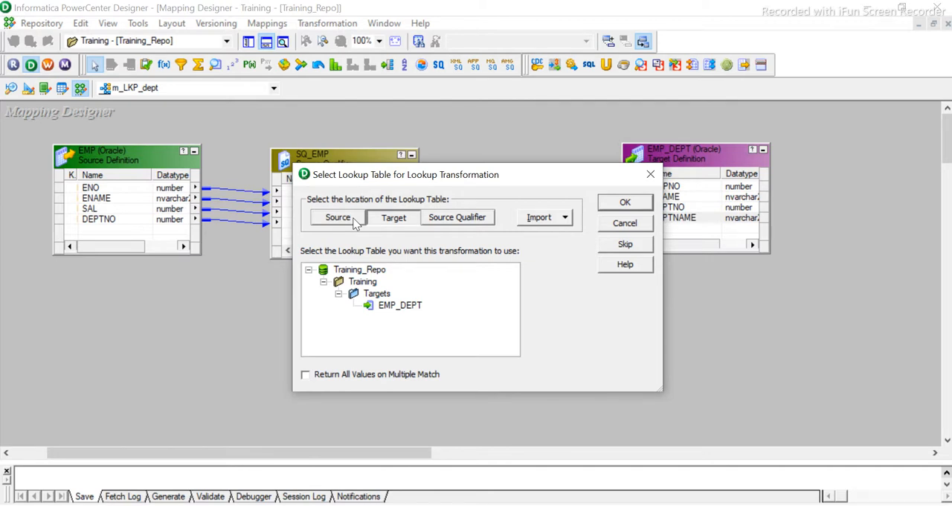
- Review the possible lookup table locations and use the DEPT source from Oracle_src as the lookup table
click(449, 222)
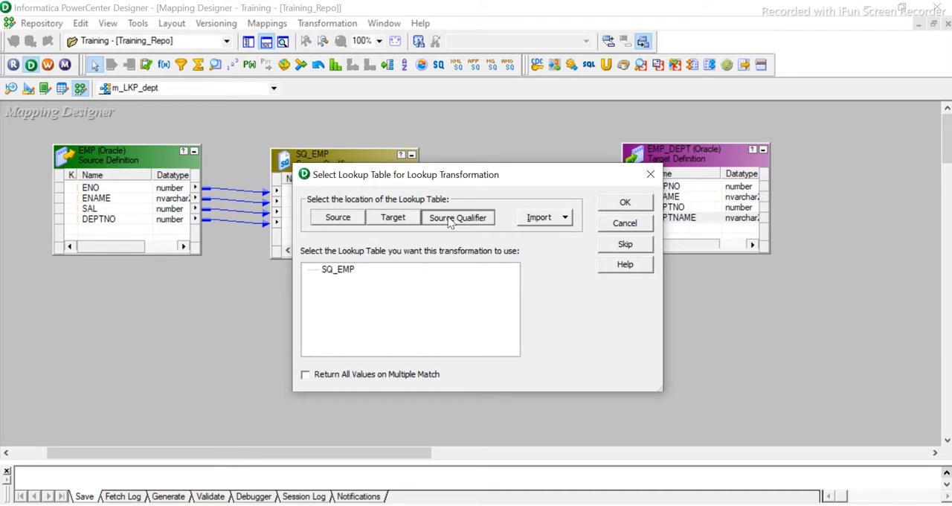
click(390, 219)
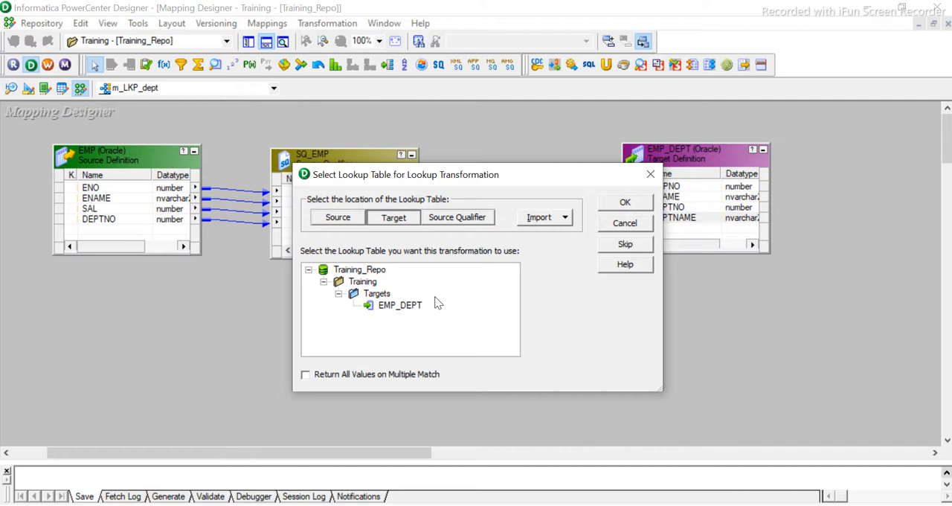
click(338, 217)
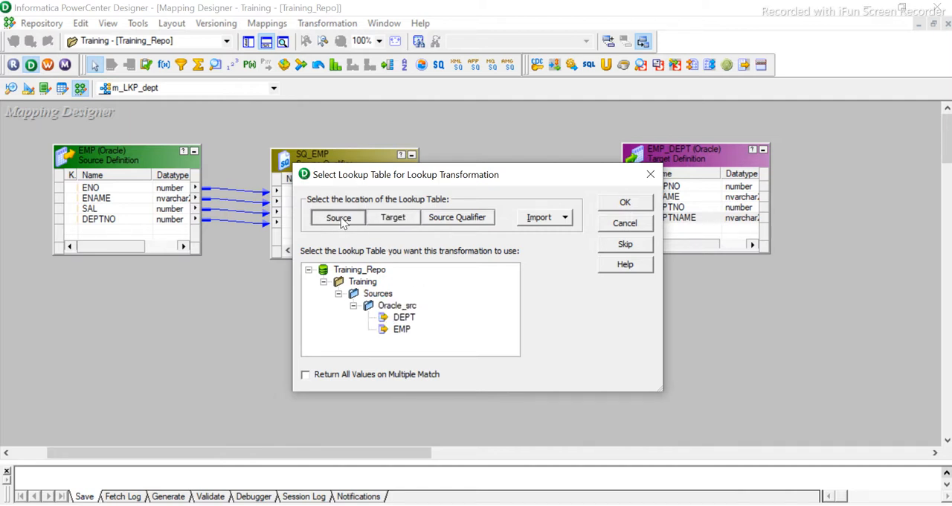
click(403, 318)
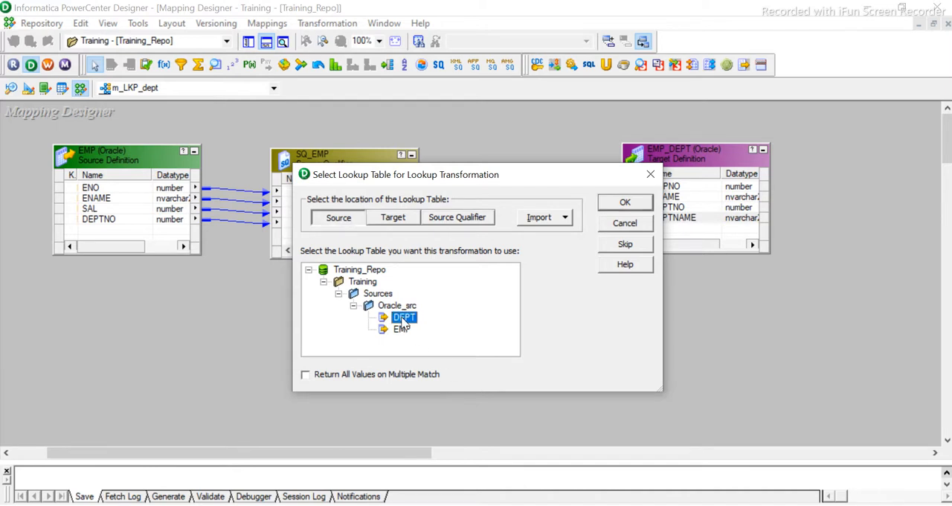
click(623, 203)
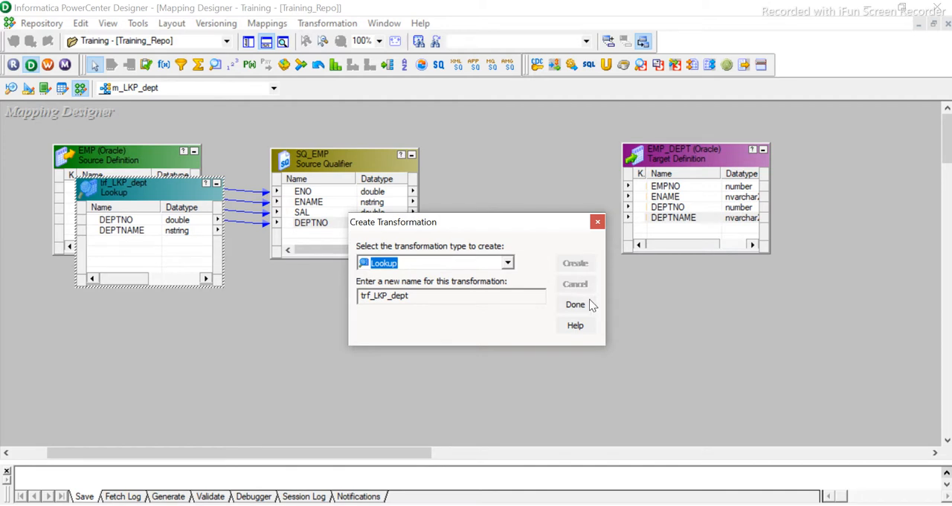
- Finish the creation, shift the EMP_DEPT target further right and place the lookup below, between the source qualifier and the target
click(588, 305)
drag(134, 190, 497, 164)
drag(656, 160, 782, 162)
drag(530, 159, 564, 291)
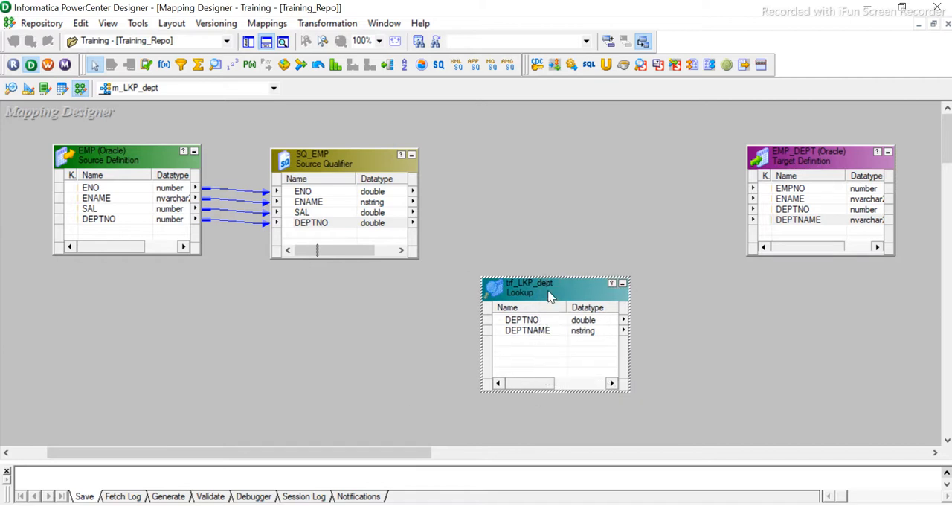
- Move the trf_LKP_dept lookup slightly up and link the source qualifier's DEPTNO port to it
click(522, 334)
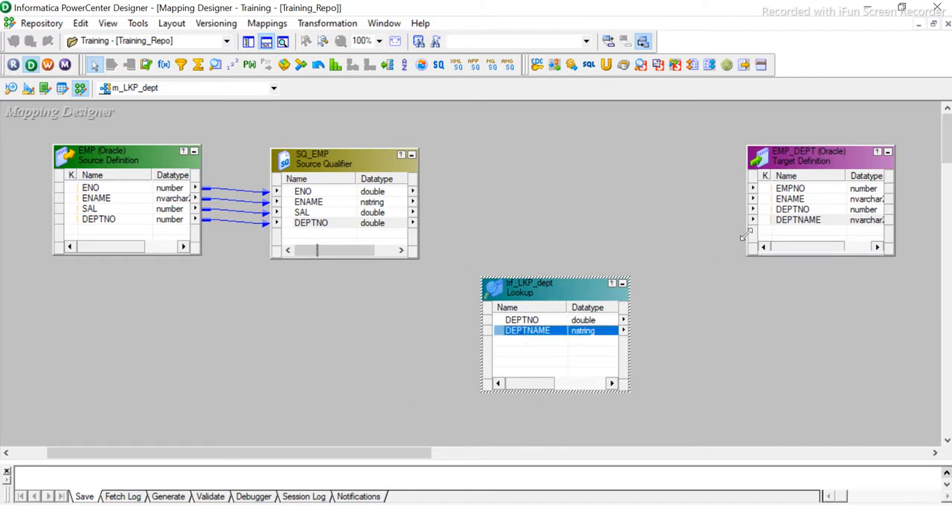
click(340, 224)
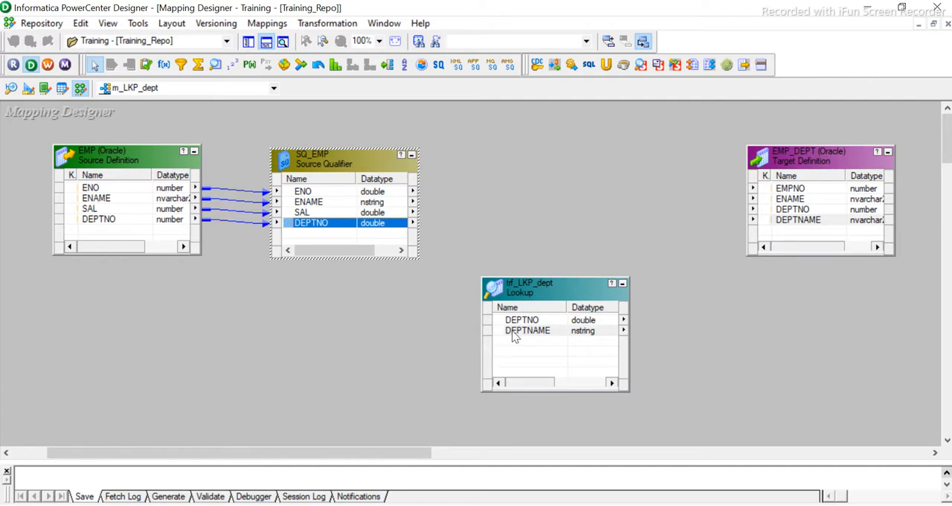
drag(541, 291, 557, 267)
click(330, 224)
drag(395, 227, 544, 307)
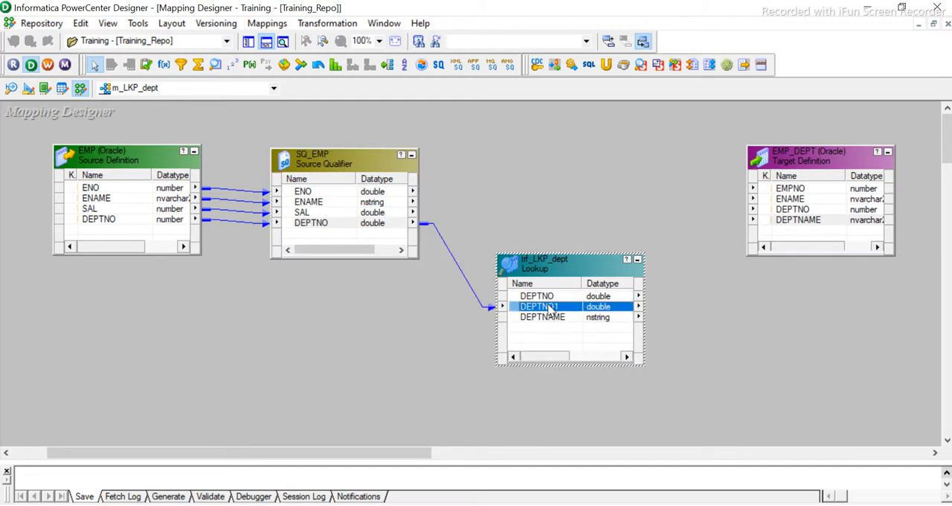
- Delete the DEPTNO link and link the source qualifier's DEPTNO port again, onto the first port of trf_LKP_dept
click(494, 310)
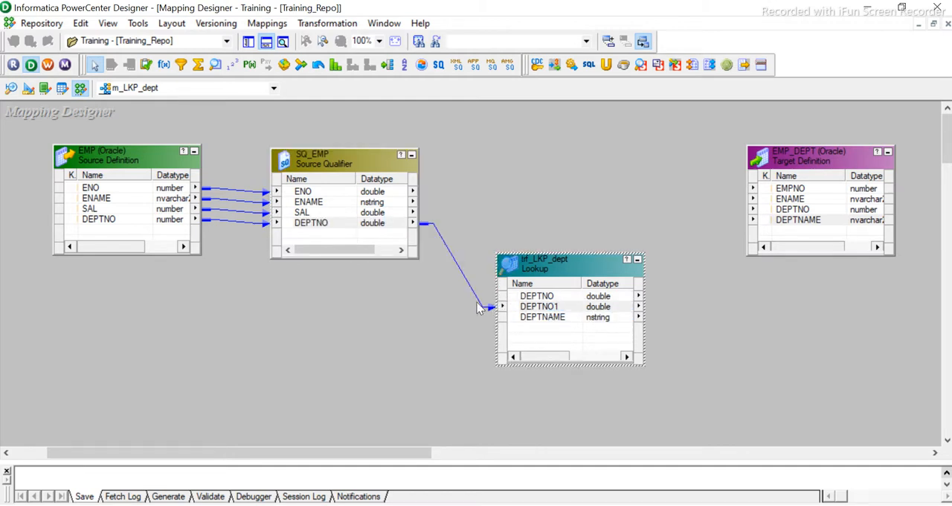
click(483, 304)
key(Delete)
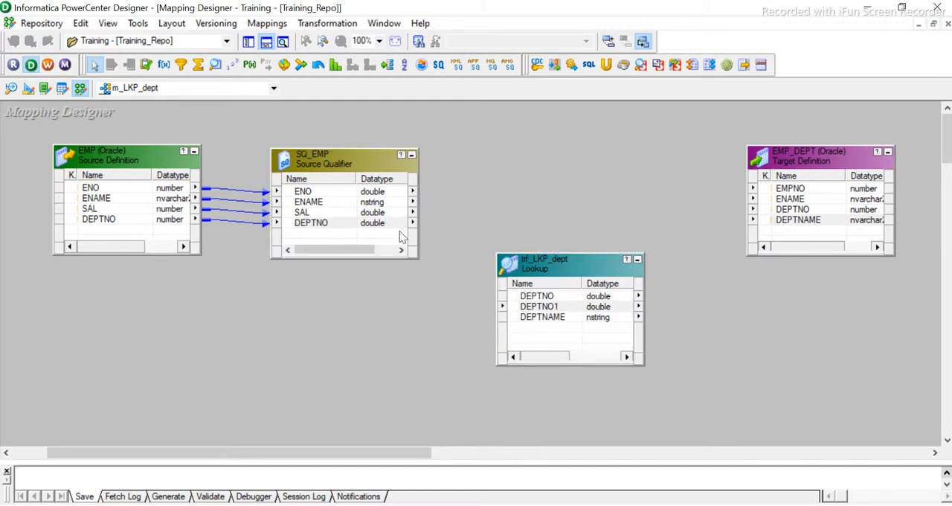
click(361, 225)
drag(394, 231, 538, 302)
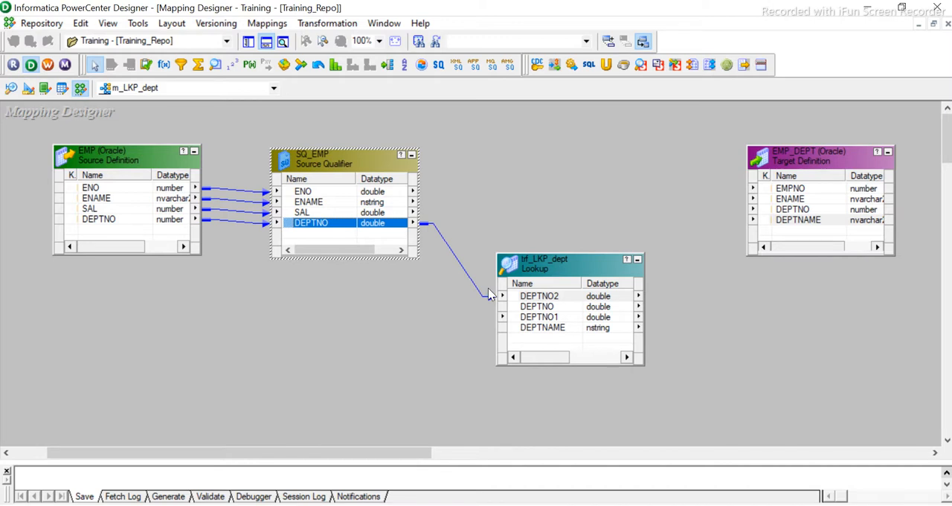
- Rename the lookup's linked DEPTNO2 port as DEPTNO_SRC and accept the transformation without a lookup condition
double_click(540, 305)
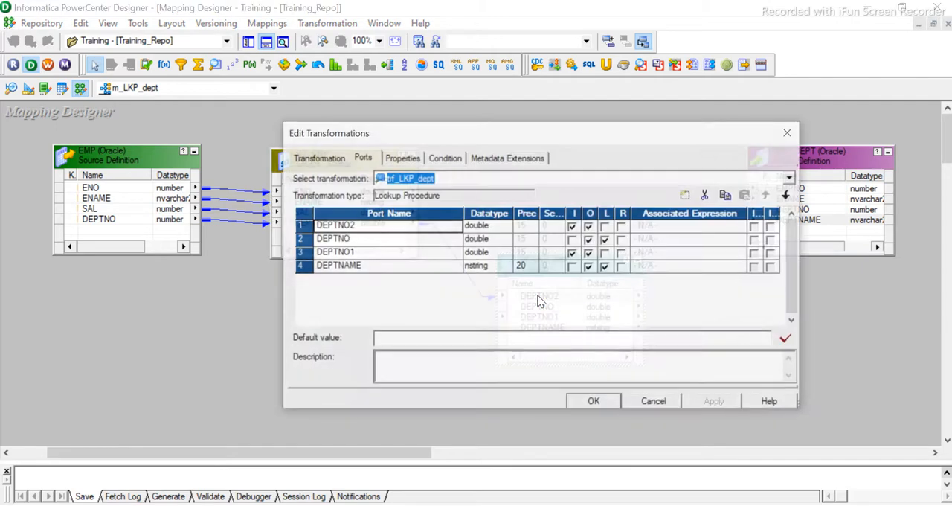
click(386, 229)
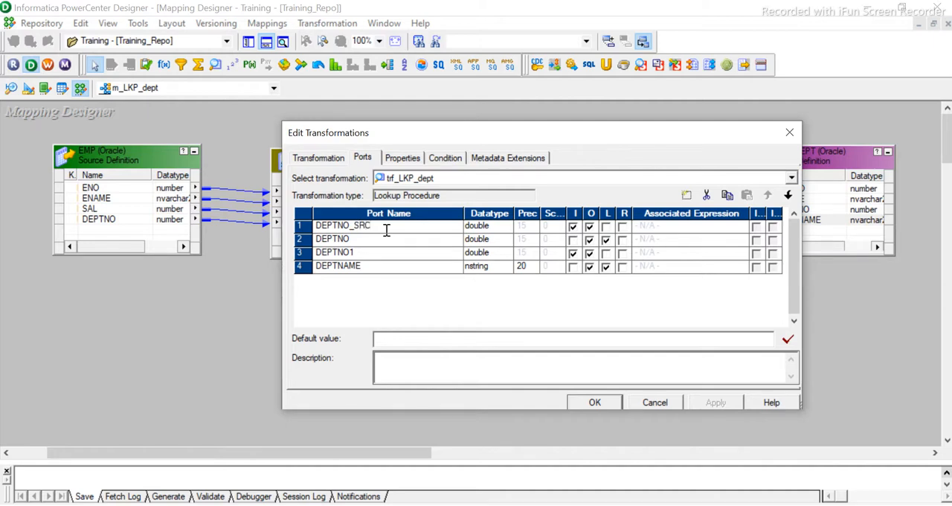
click(601, 406)
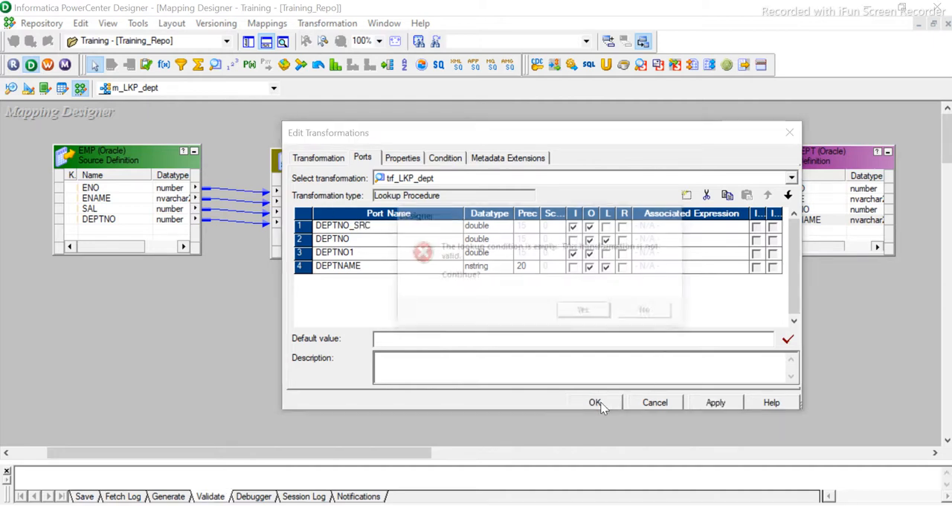
click(588, 311)
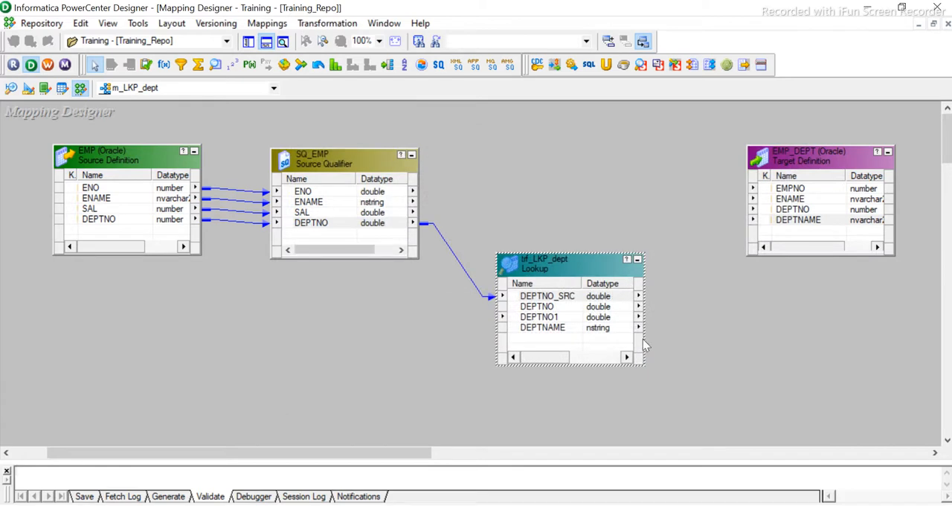
- Delete the trf_LKP_dept lookup transformation from the mapping
click(710, 323)
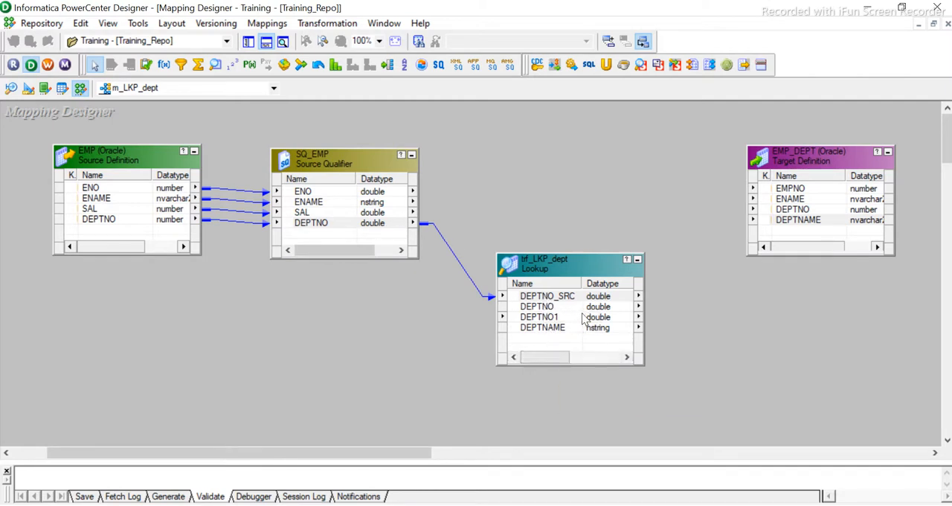
click(545, 318)
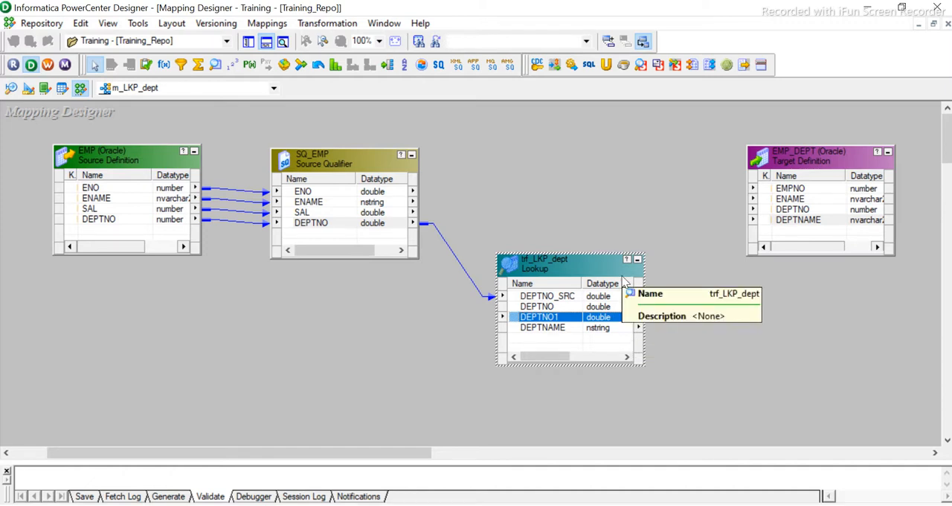
key(Delete)
click(517, 292)
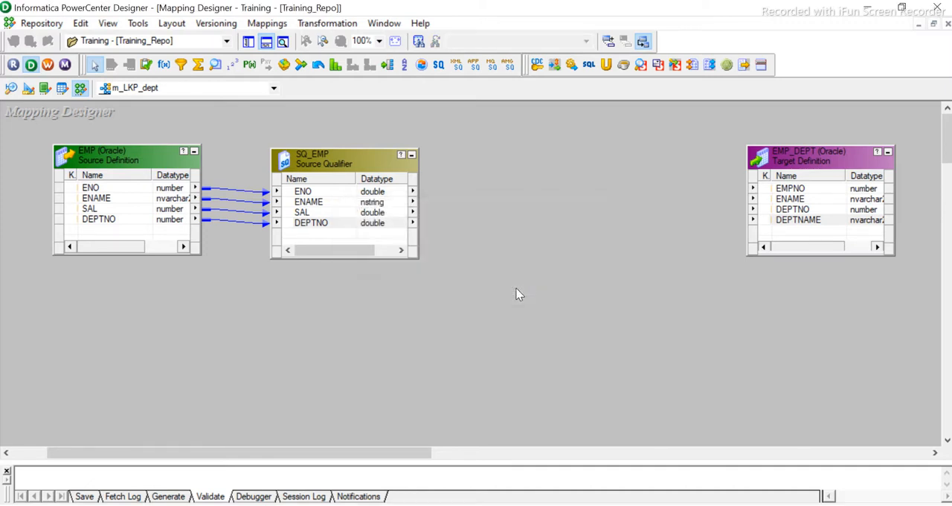
click(327, 23)
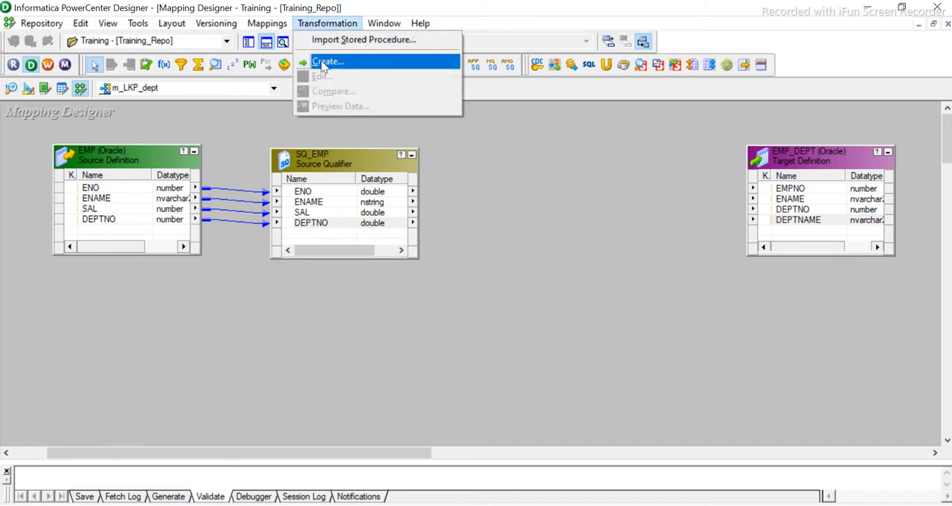
click(330, 60)
click(597, 222)
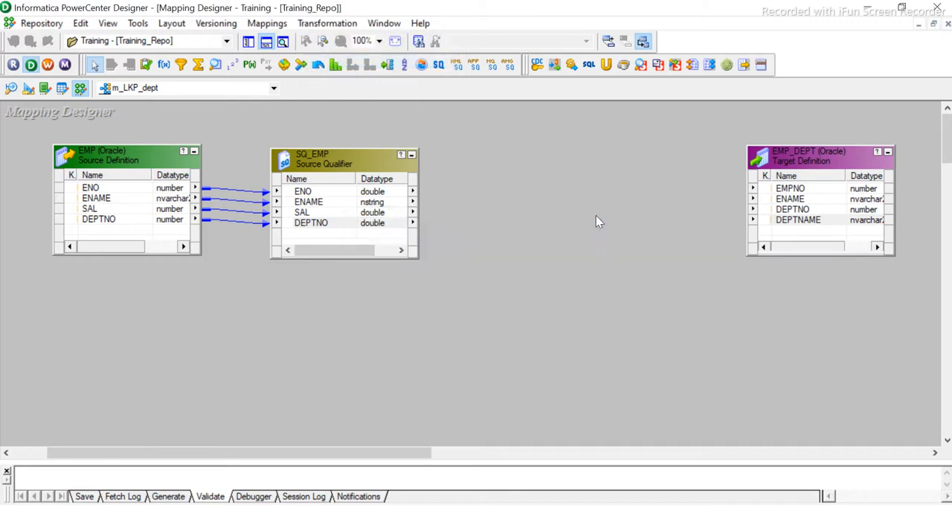
- Rename the DEPTNO port of the SQ_EMP source qualifier as DEPTNO_SRC
click(324, 224)
right_click(324, 225)
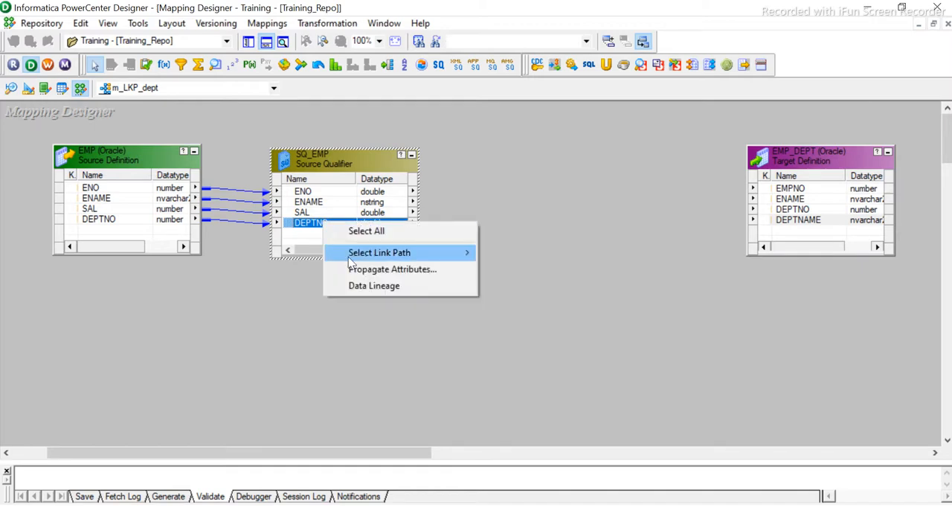
click(312, 224)
double_click(312, 224)
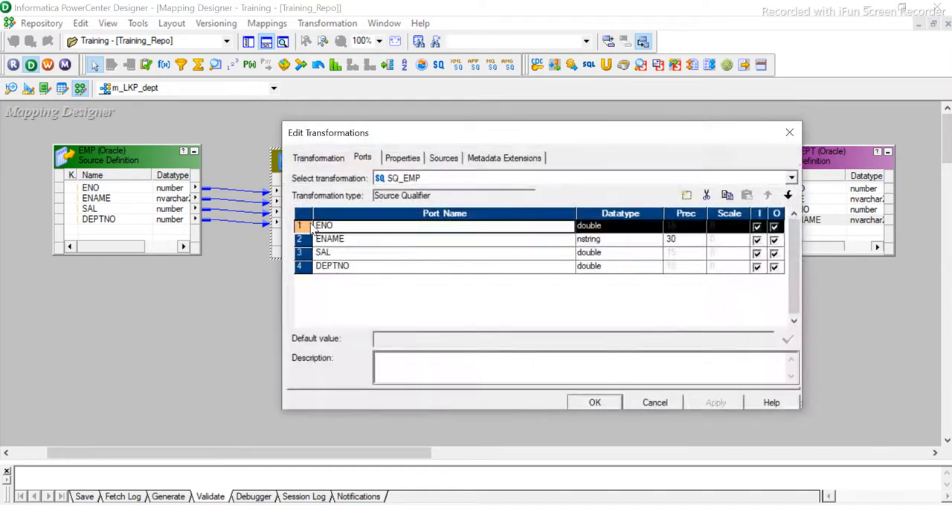
click(340, 239)
click(354, 266)
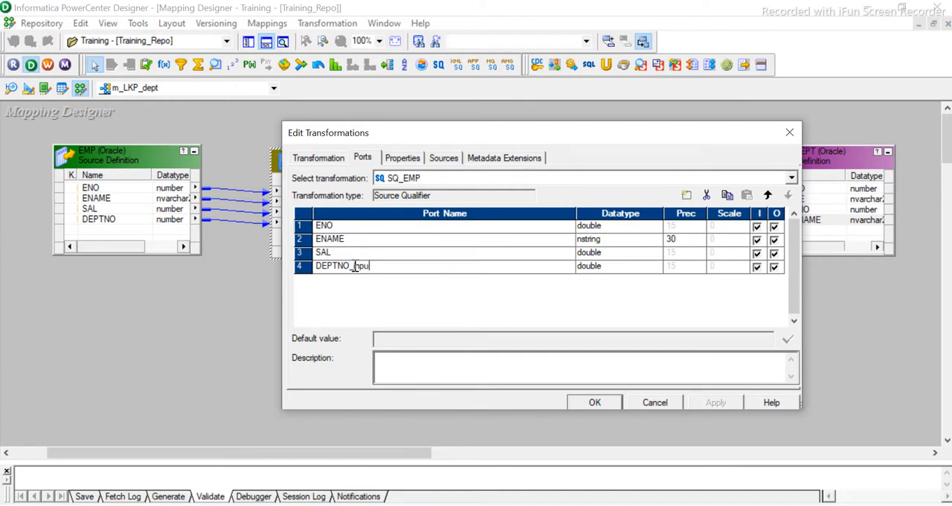
text(_SR)
click(595, 402)
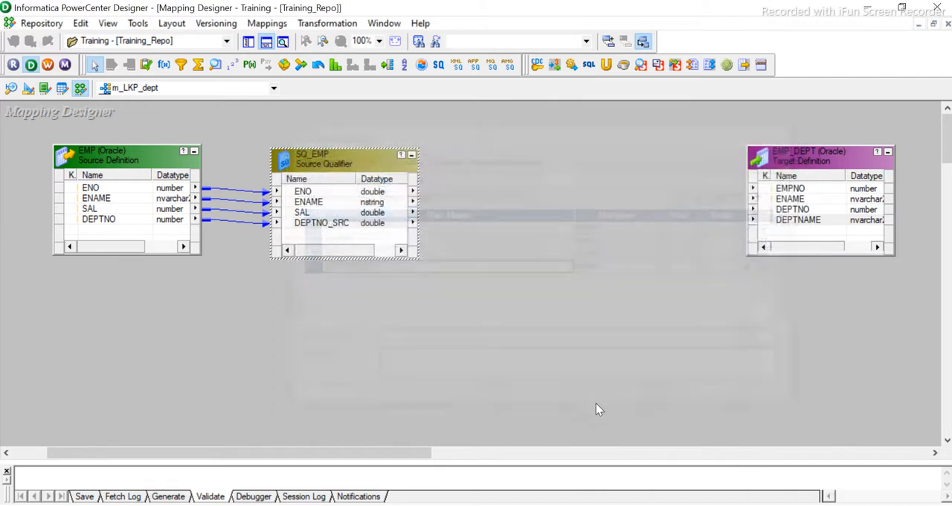
- Create a Lookup transformation named trf_LKP_dept in the mapping
click(344, 224)
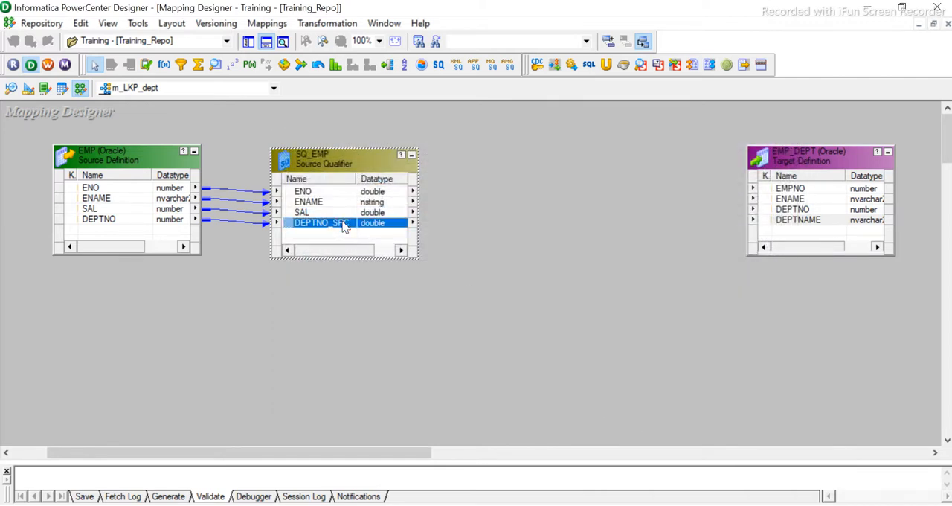
click(326, 23)
click(325, 62)
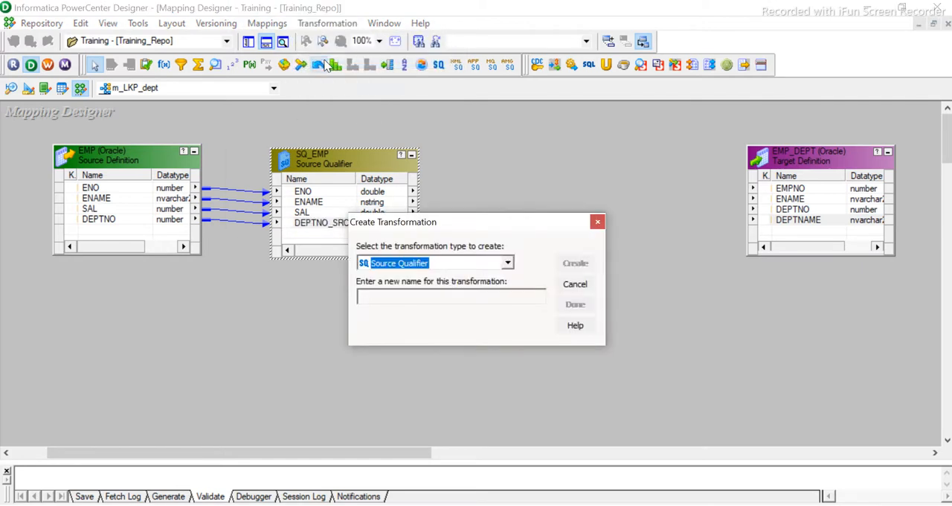
key(l)
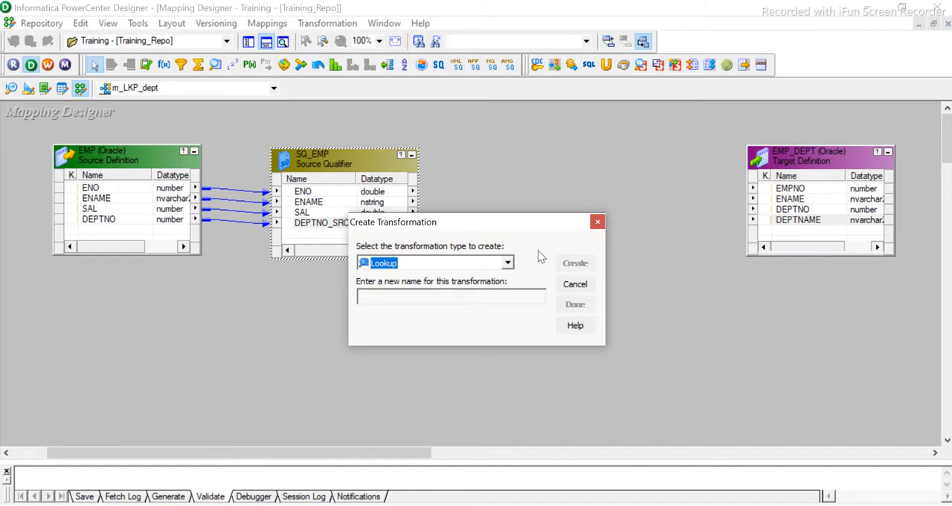
click(468, 297)
text(l)
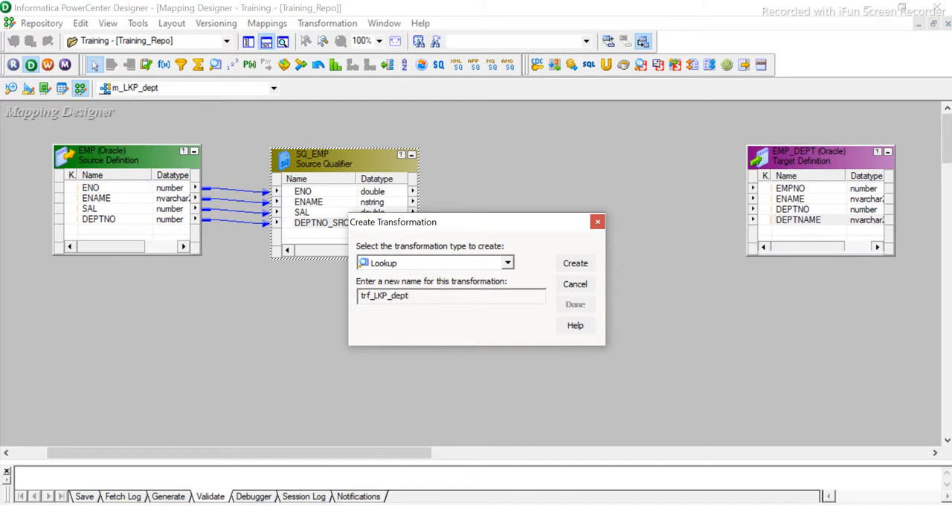
click(580, 267)
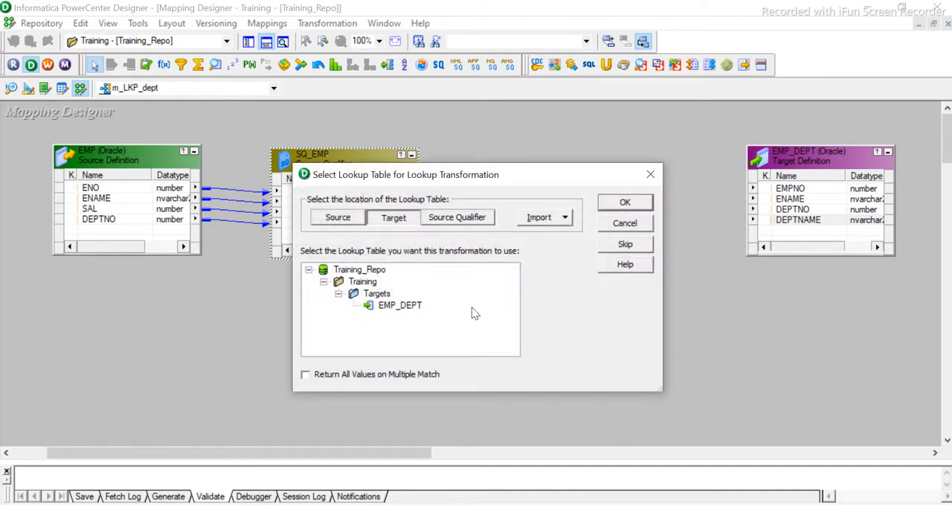
- Choose the DEPT table from the Oracle_src sources as the lookup table and finish creating the transformation
click(344, 219)
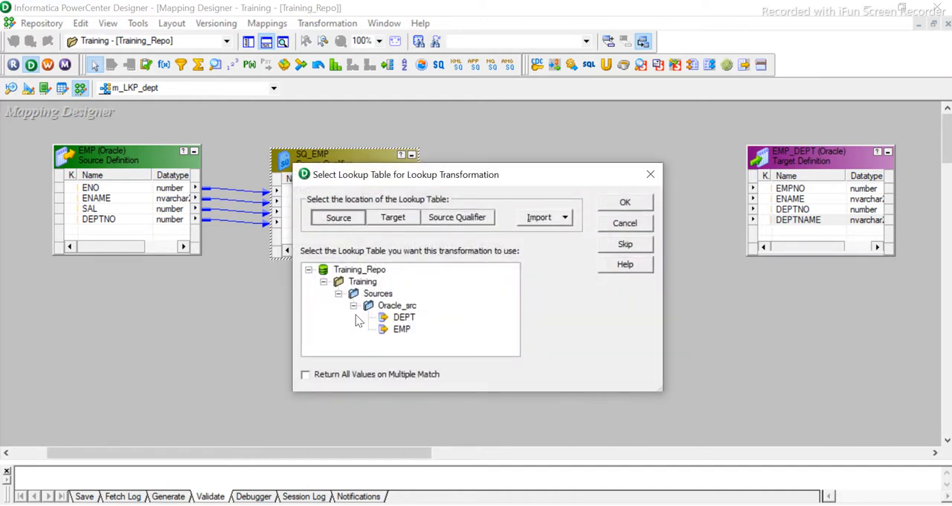
click(408, 317)
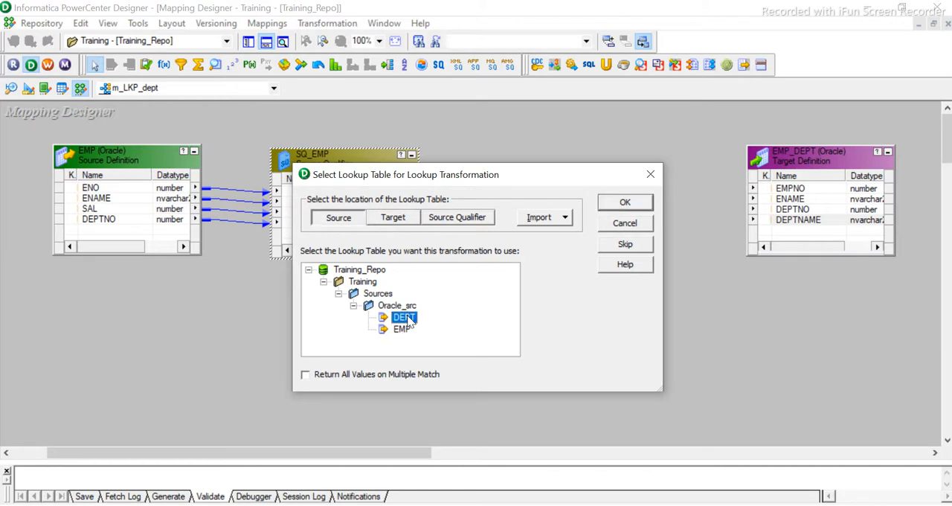
click(623, 202)
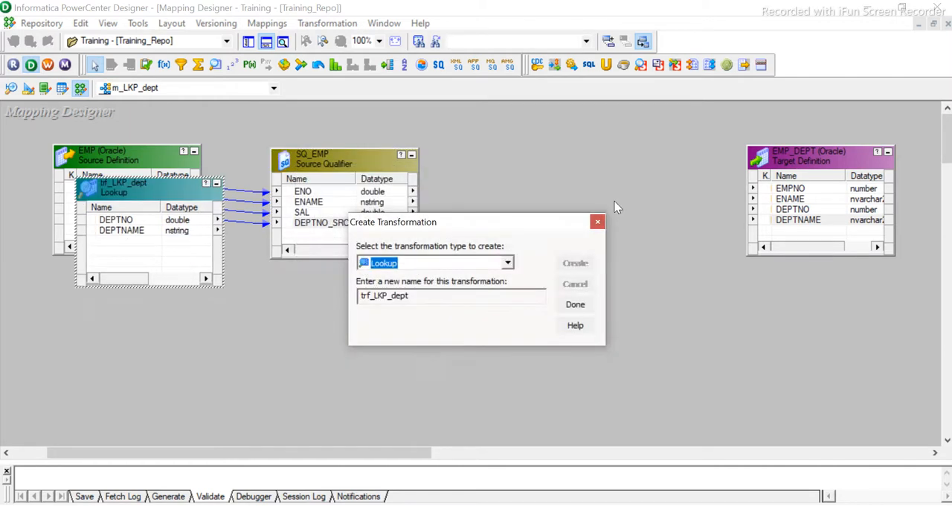
click(574, 304)
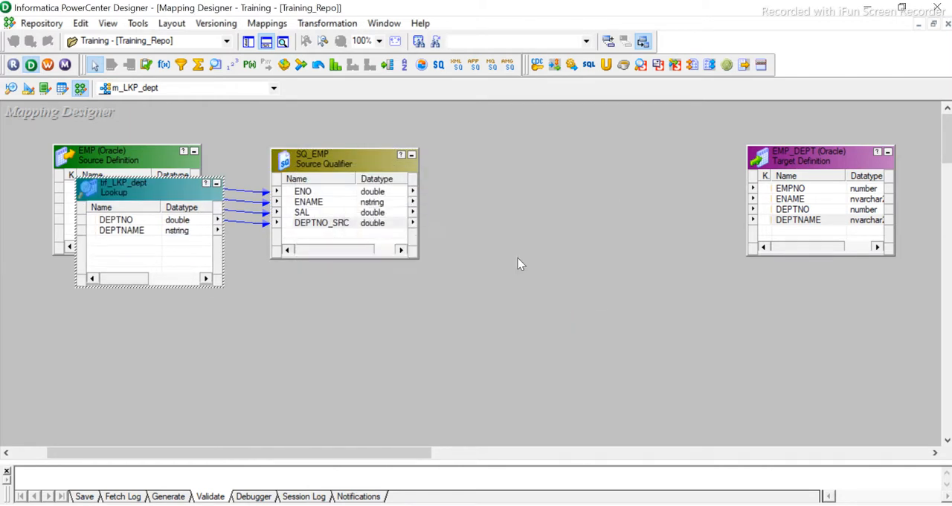
- Place trf_LKP_dept between SQ_EMP and the EMP_DEPT target, and link SQ_EMP's DEPTNO_SRC into it as a new port
drag(323, 238, 571, 266)
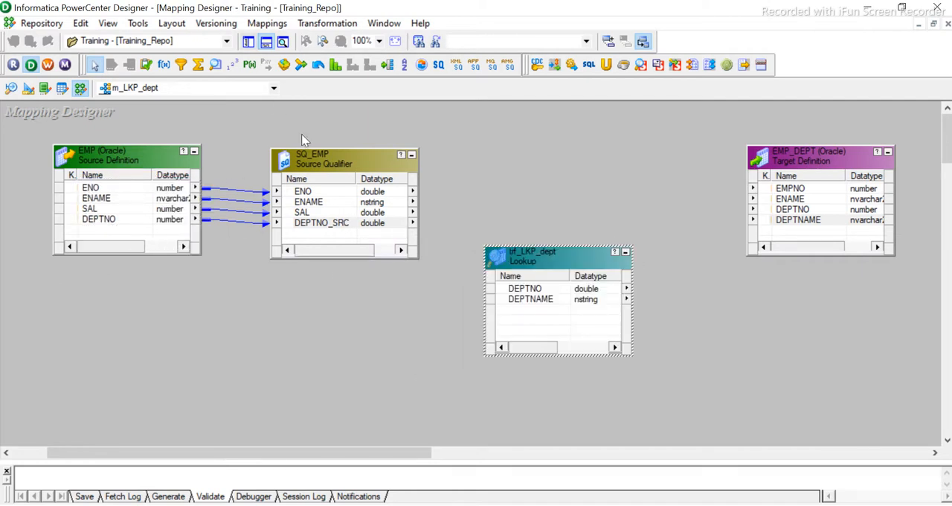
click(320, 224)
mouse_move(338, 232)
mouse_down()
mouse_move(386, 227)
mouse_move(531, 257)
mouse_move(535, 298)
mouse_up()
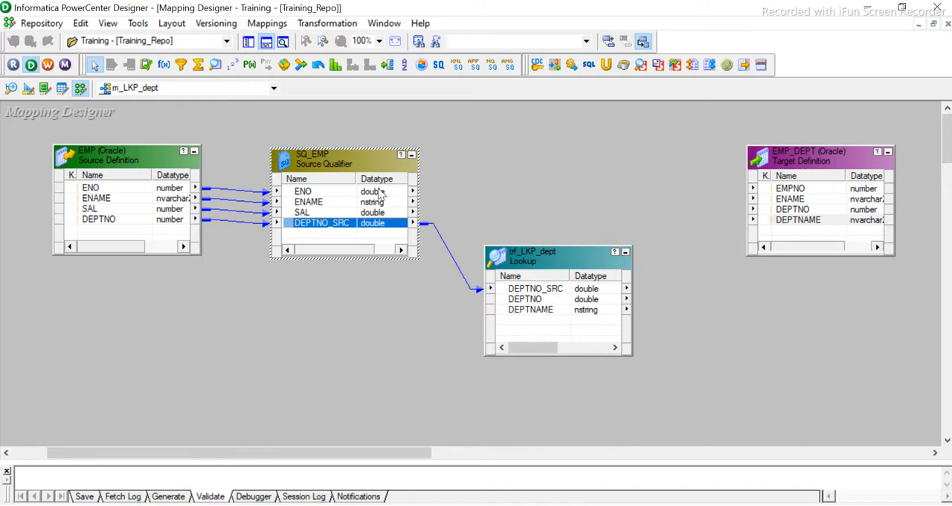
- Link the ENO and ENAME ports of SQ_EMP to EMPNO and ENAME in the EMP_DEPT target
click(374, 192)
key(shift+Down)
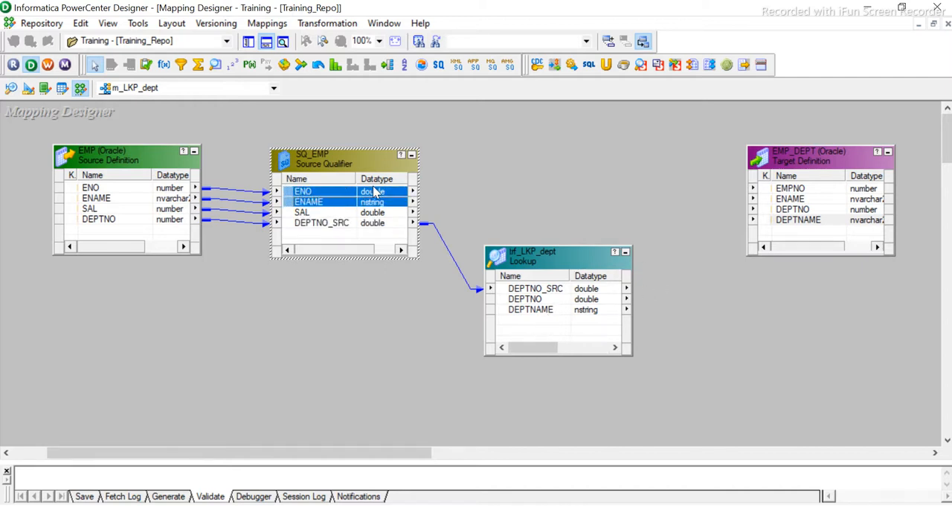
drag(374, 192, 792, 192)
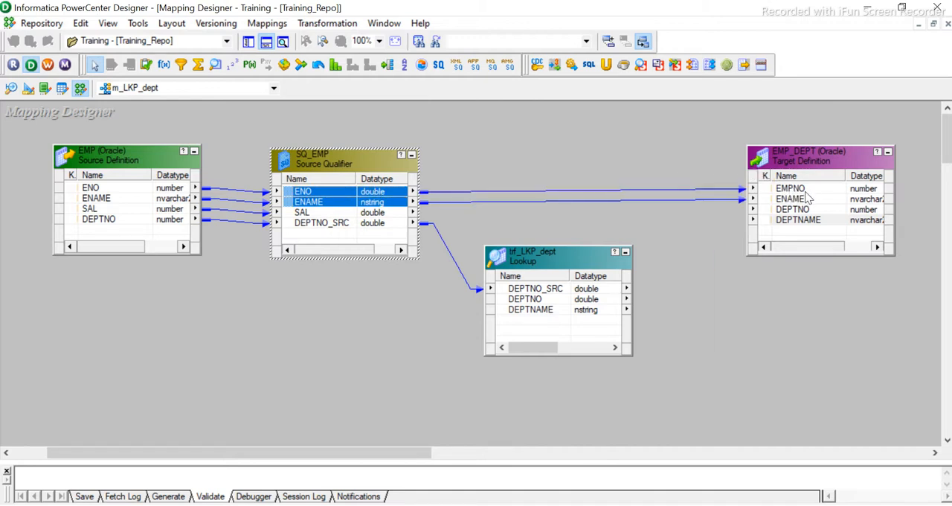
- Link the DEPTNO and DEPTNAME ports of trf_LKP_dept to the matching columns of the EMP_DEPT target
click(534, 311)
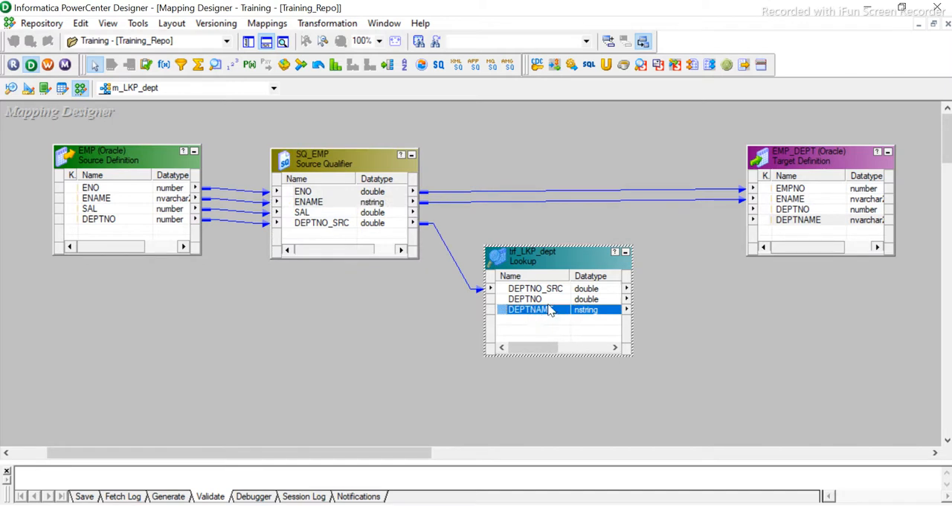
click(542, 300)
key(shift+Down)
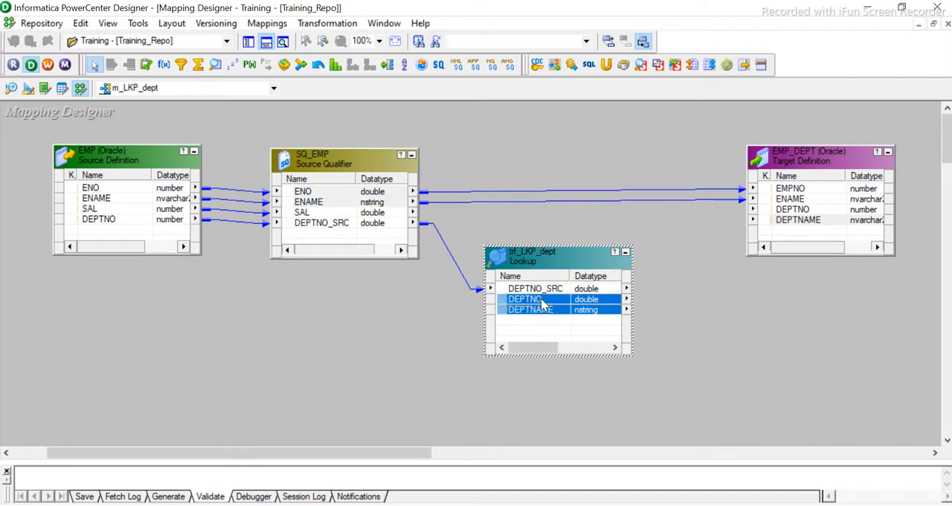
drag(587, 304, 793, 211)
click(539, 290)
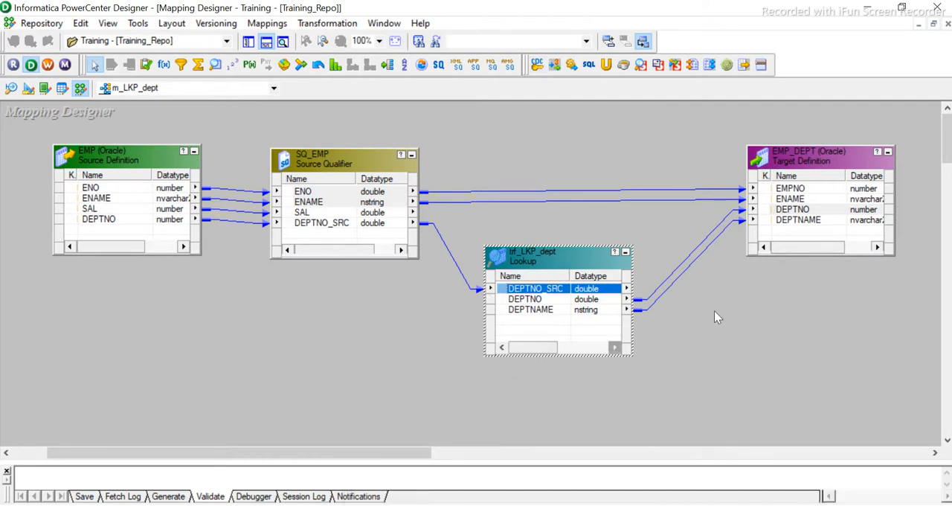
click(762, 321)
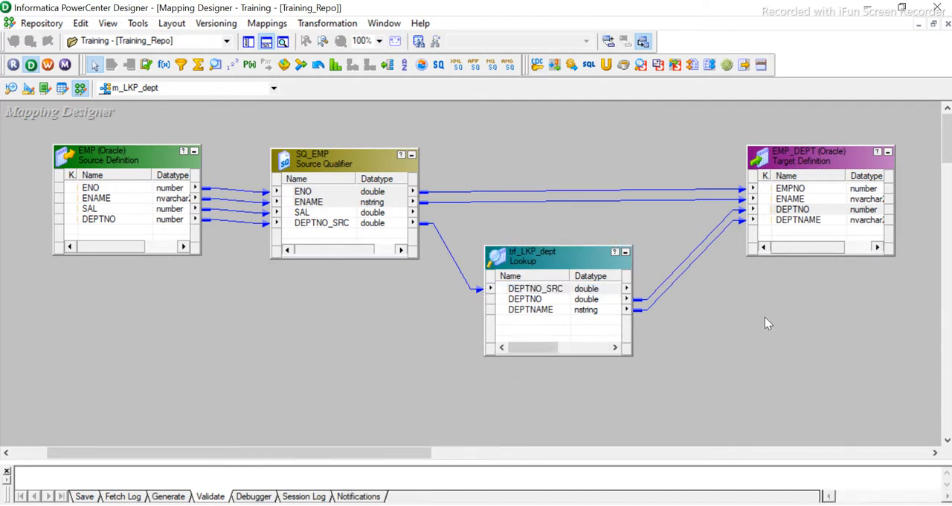
- Set the lookup policy on multiple match of trf_LKP_dept to Use First Value and accept the change
double_click(533, 255)
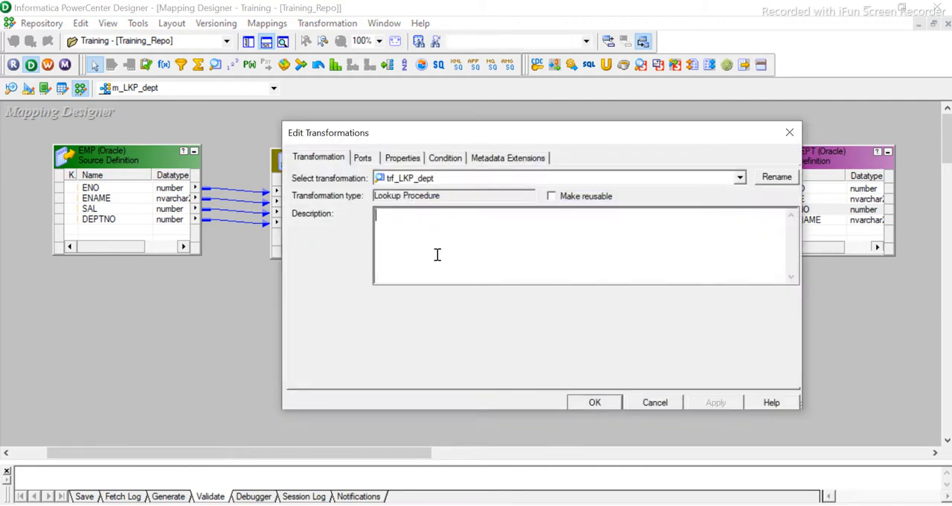
click(403, 158)
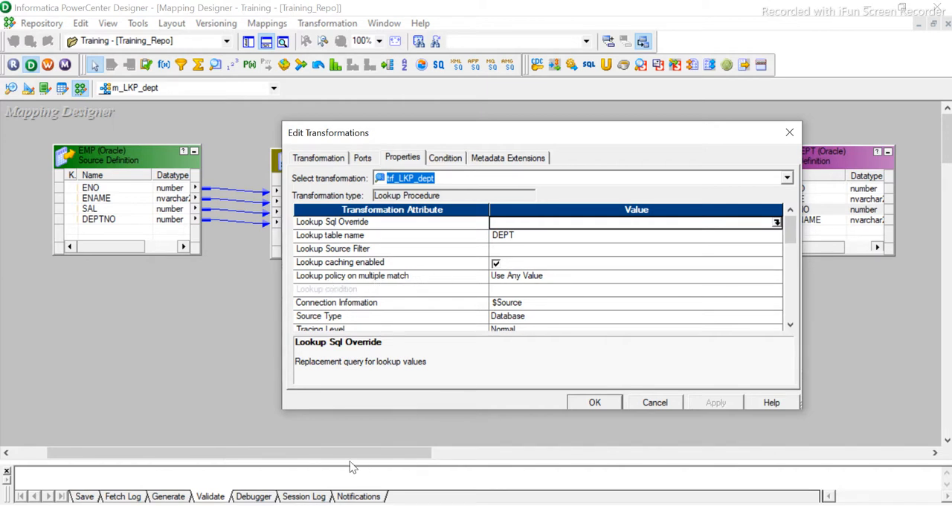
click(524, 279)
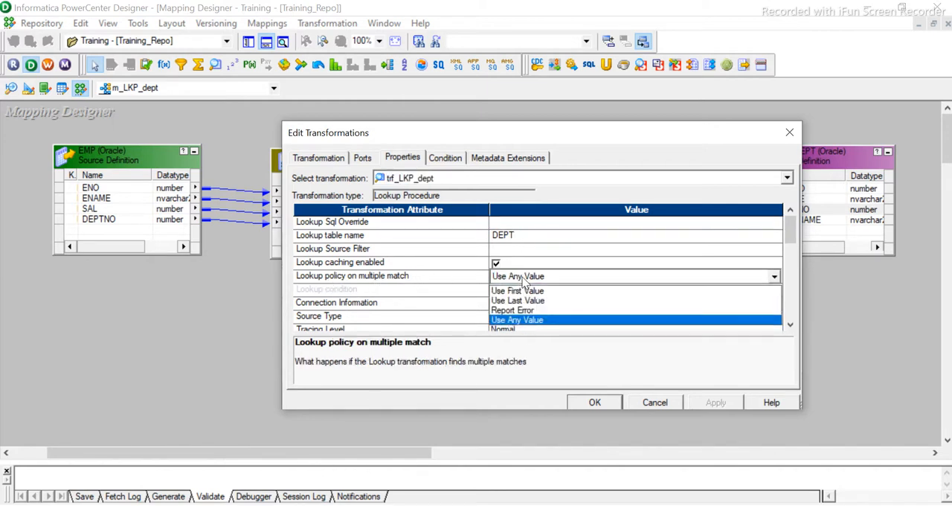
click(531, 291)
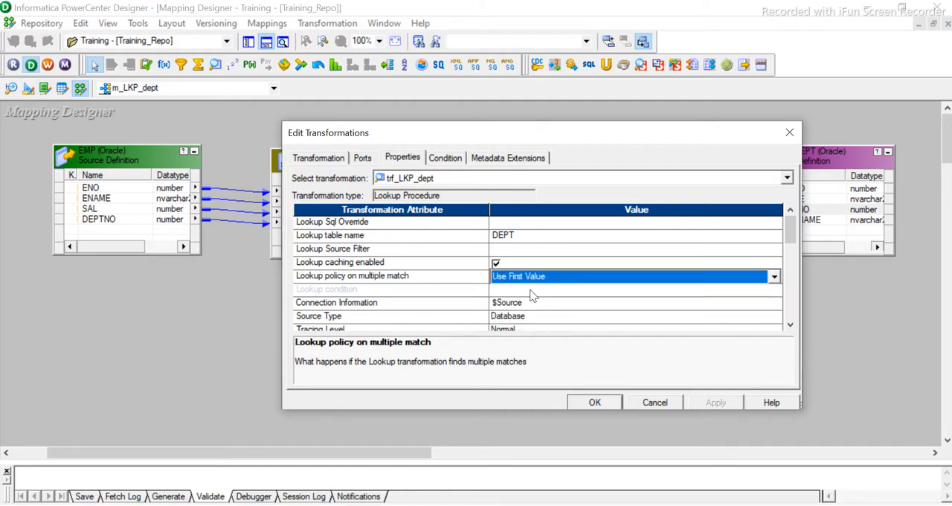
click(596, 400)
click(588, 312)
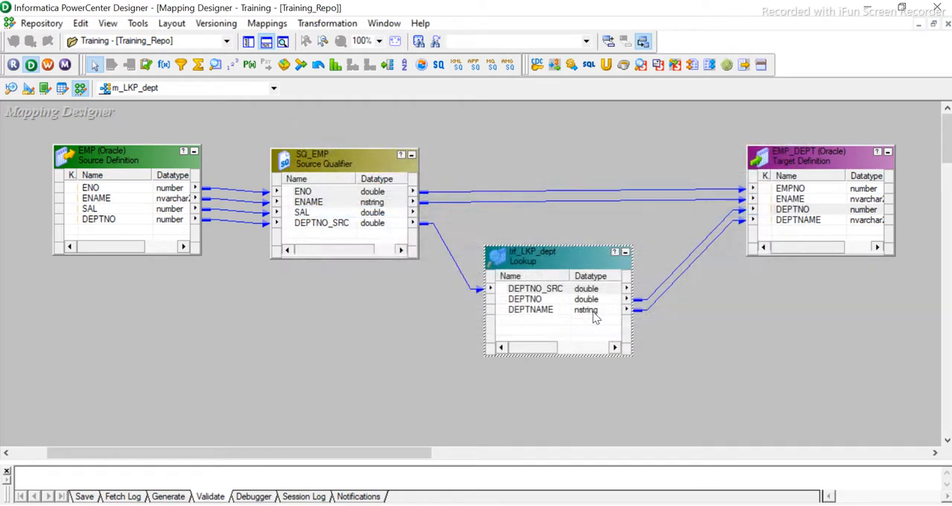
- Add the lookup condition DEPTNO = DEPTNO_SRC to trf_LKP_dept and apply it
double_click(582, 262)
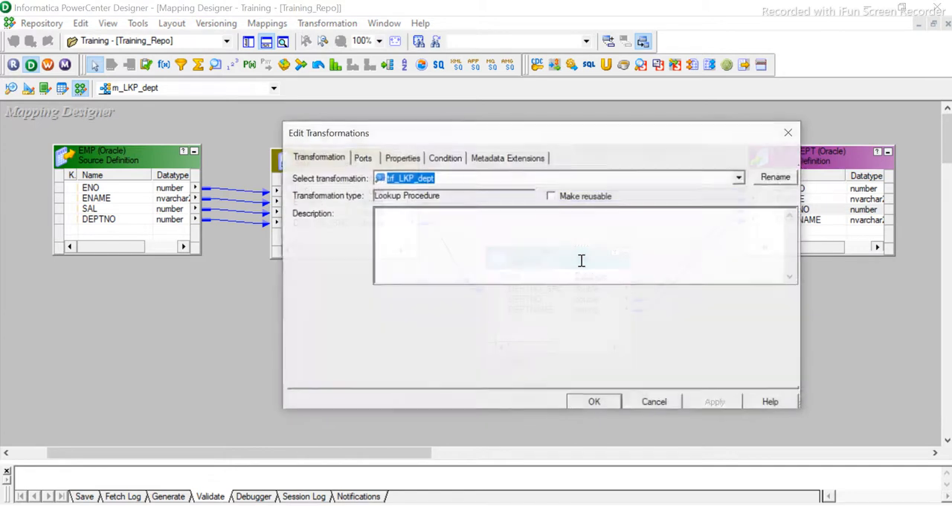
click(445, 159)
click(418, 160)
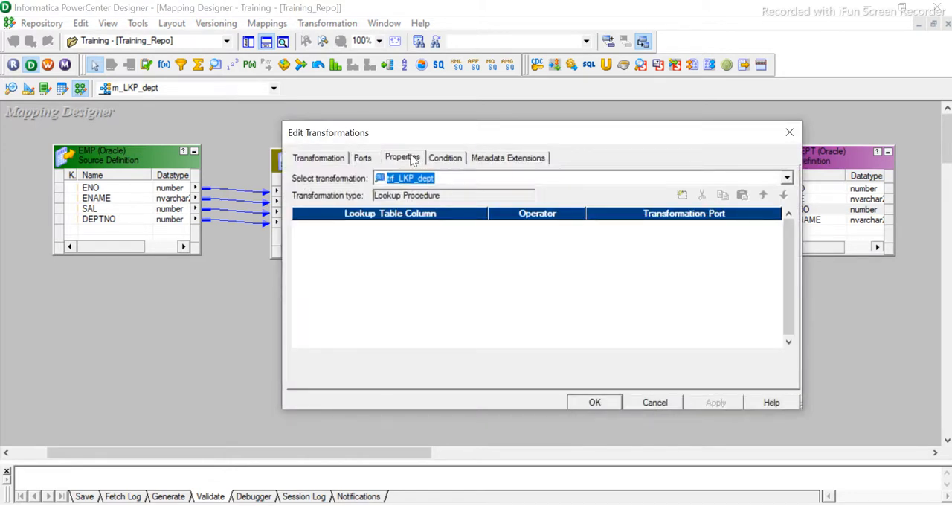
click(443, 160)
click(682, 196)
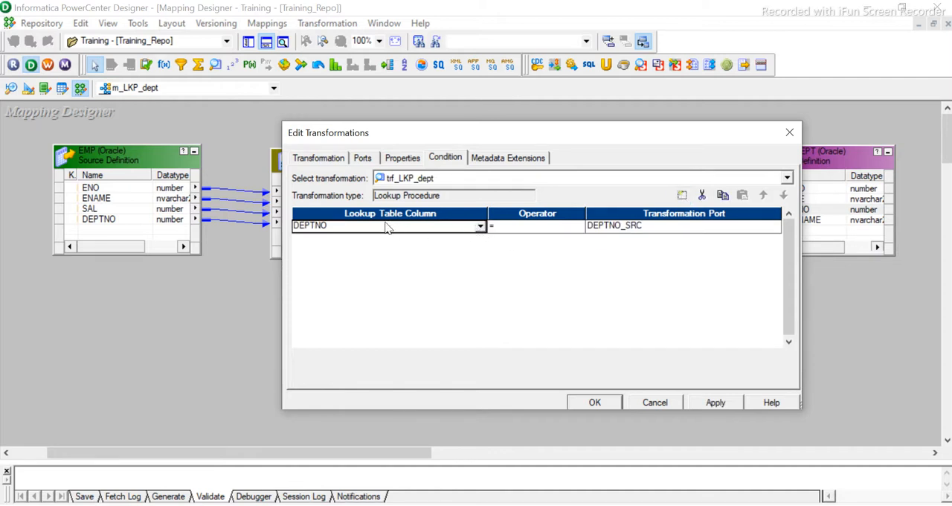
click(451, 226)
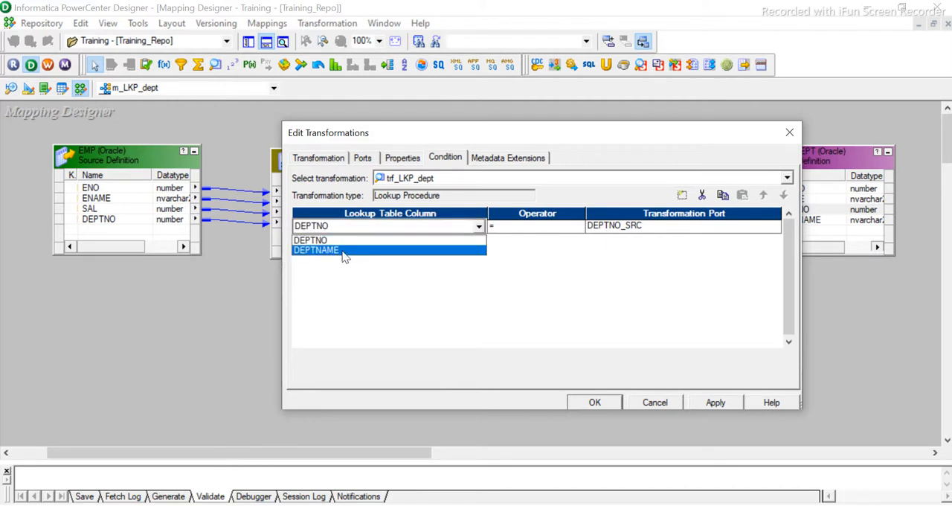
click(536, 279)
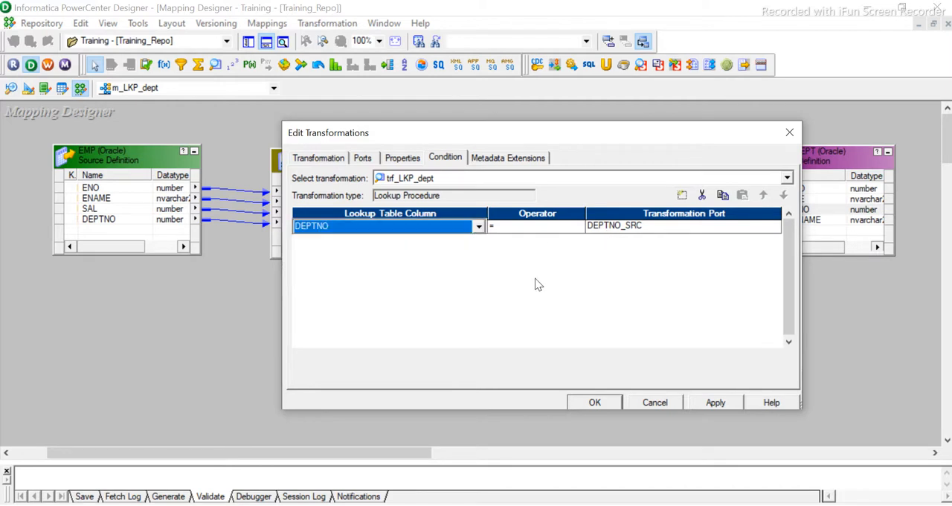
click(659, 228)
click(658, 228)
click(659, 231)
click(607, 291)
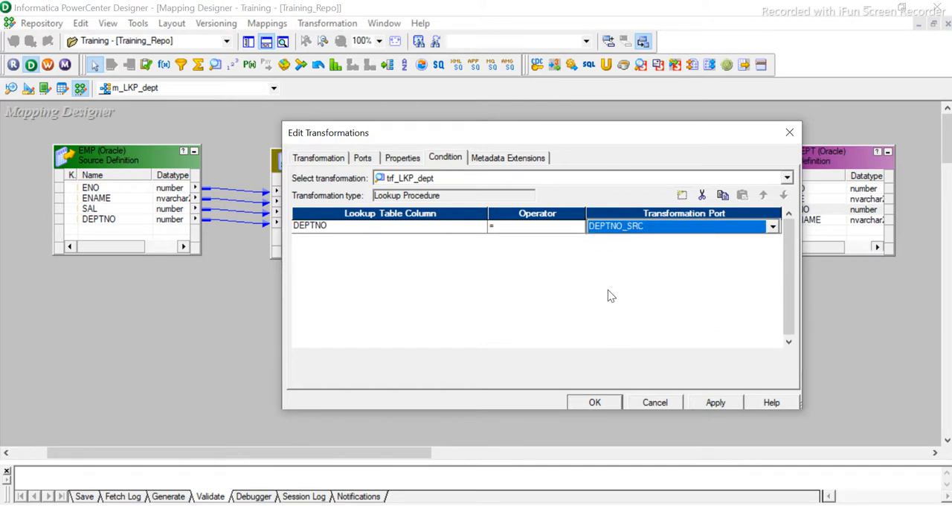
click(723, 405)
click(601, 403)
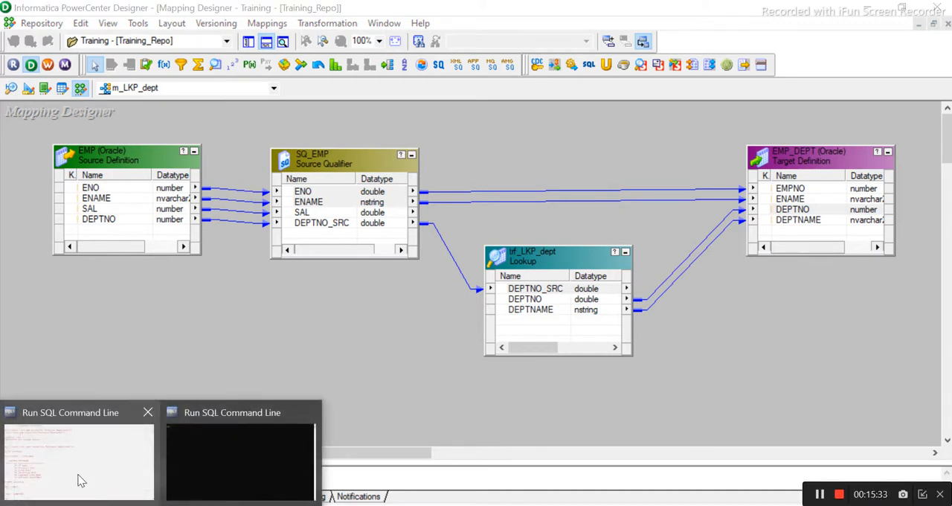
- Switch to the Run SQL Command Line window with the dept query and clear its screen with clear scr
click(87, 477)
text(cle)
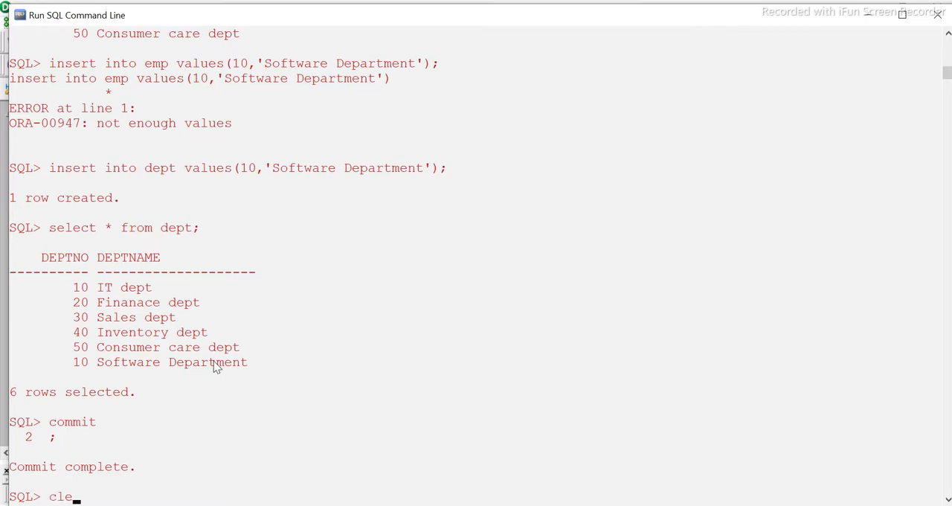
text(ar scr)
key(Return)
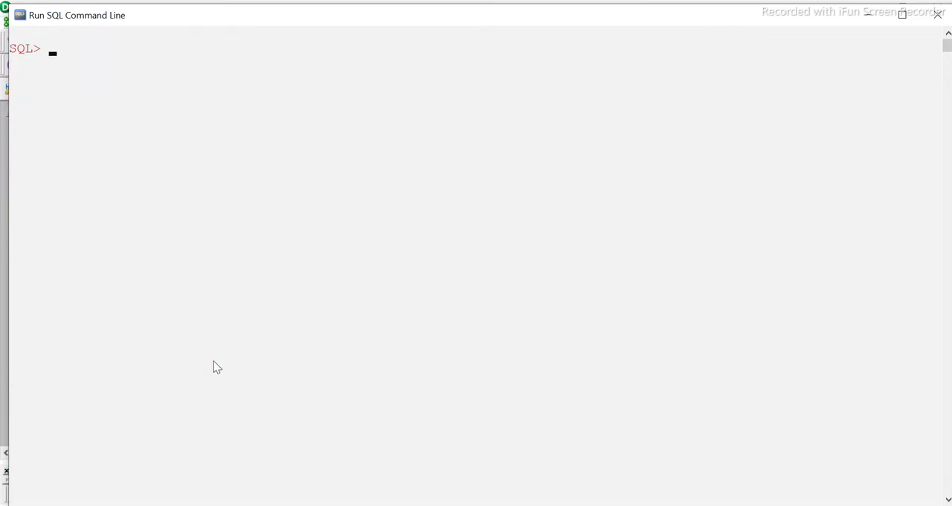
- Query all rows of the emp table and of the dept table
text(select * from)
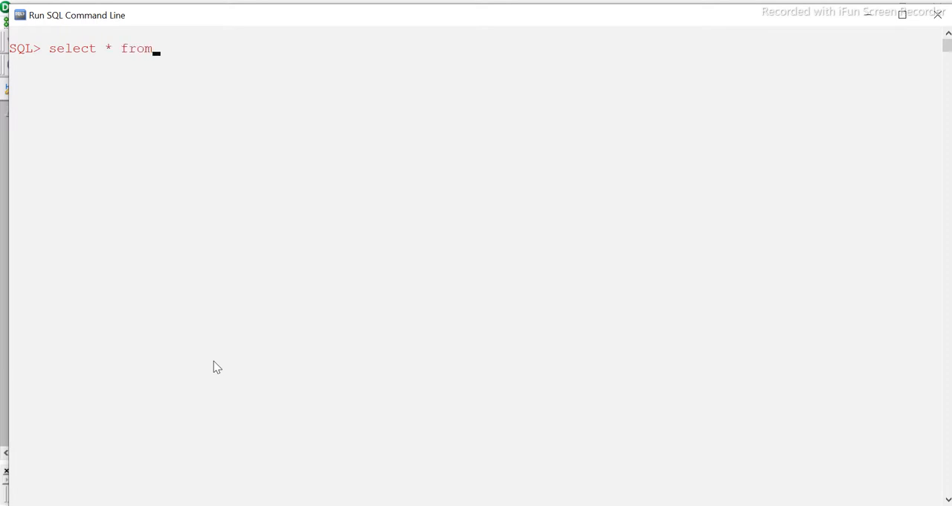
text( emp;)
key(Return)
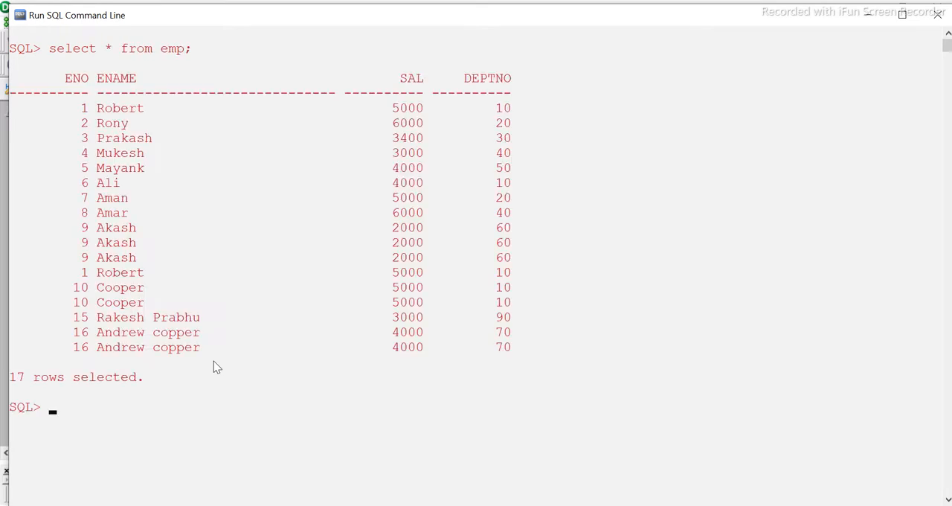
text(select * from de)
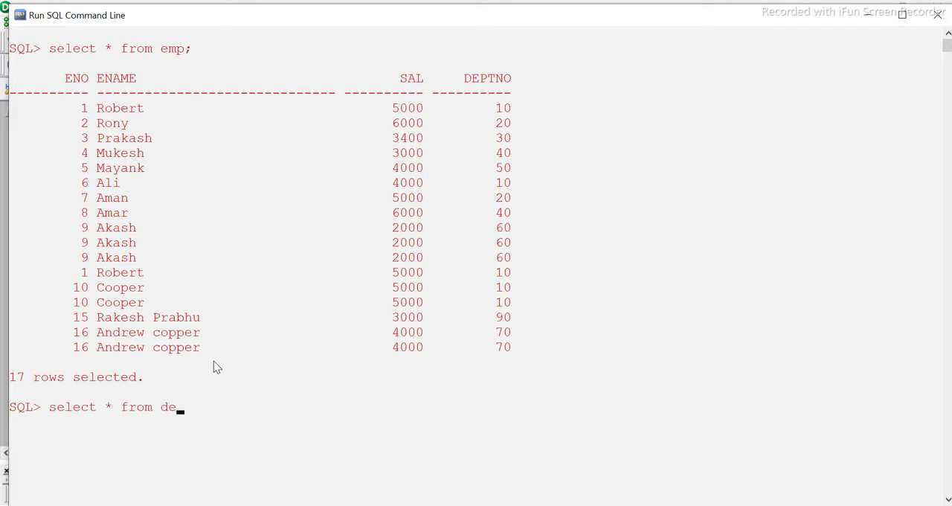
text(pt;)
key(Return)
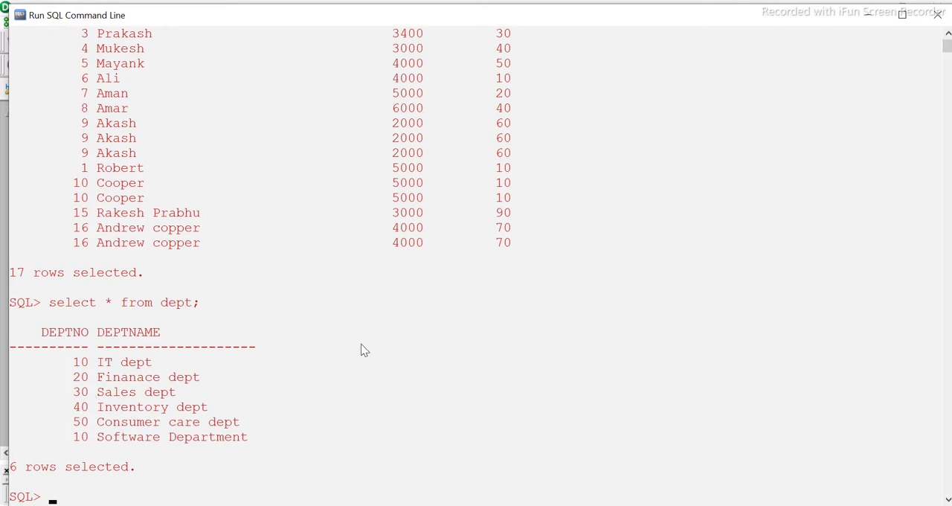
- Highlight the Software Department row in the dept results to compare its DEPTNO with the IT dept row
drag(253, 439, 74, 441)
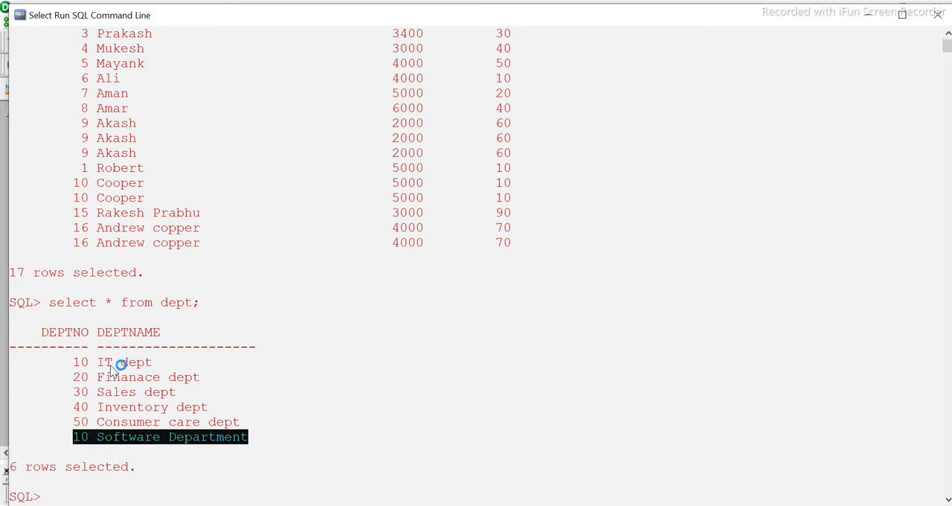
click(196, 394)
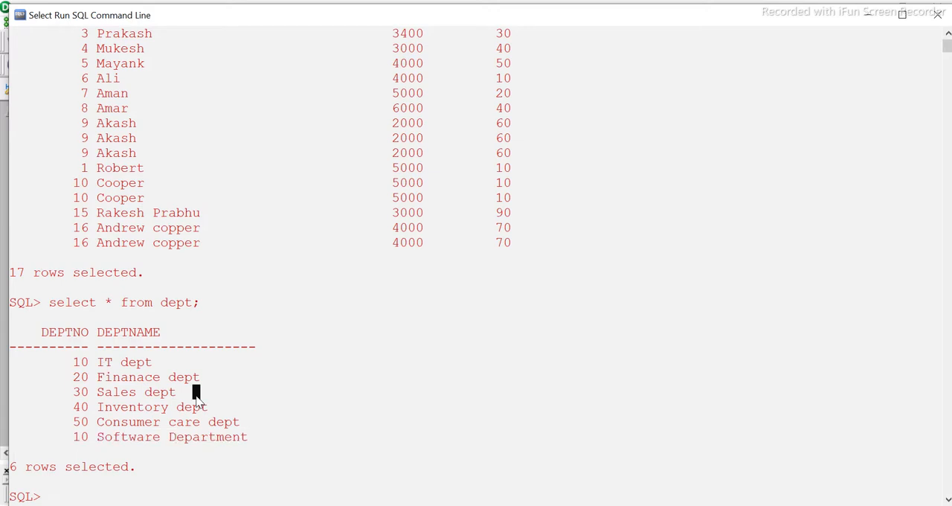
drag(246, 440, 82, 444)
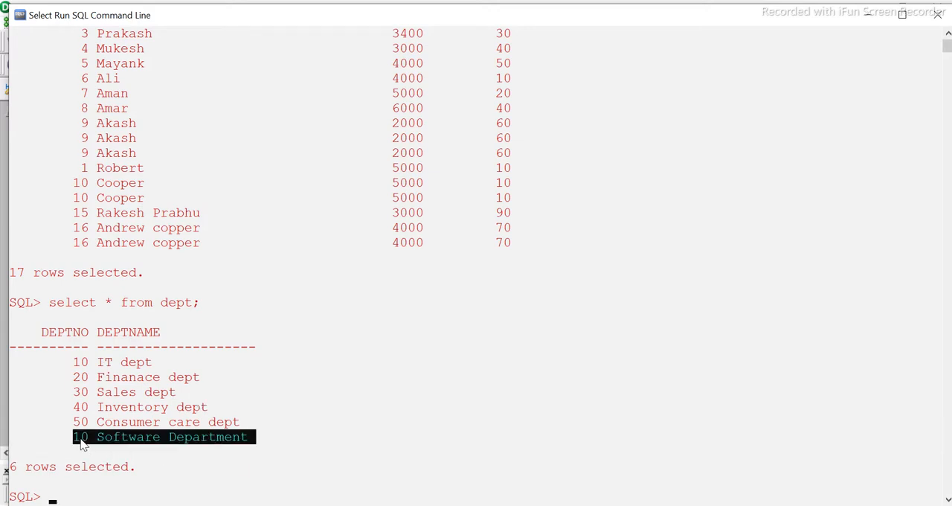
click(204, 365)
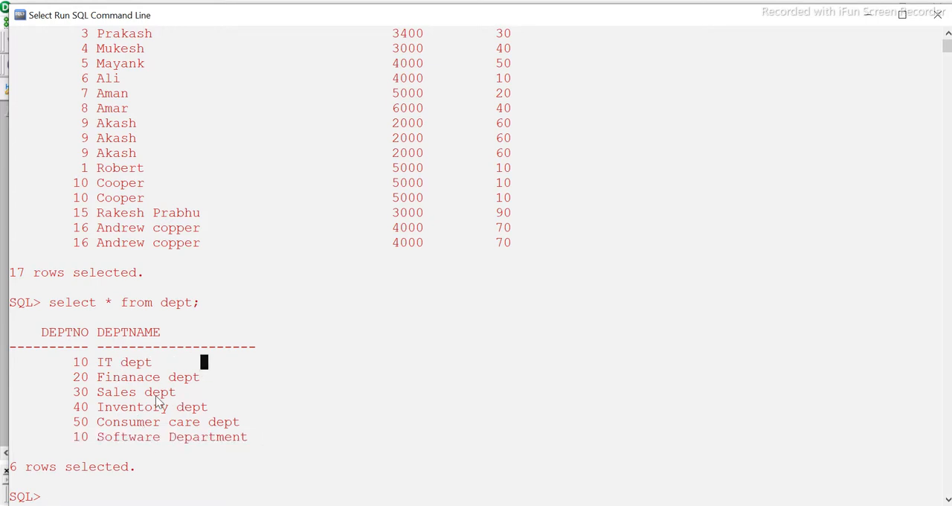
- Compare the DEPTNO values of the emp rows with the departments listed in the dept results
scroll(157, 402, up, 1)
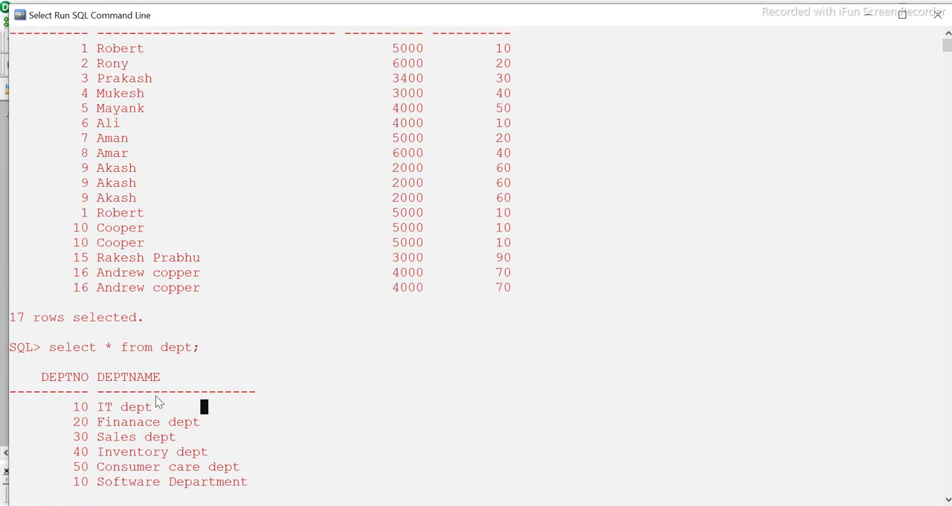
scroll(113, 153, up, 1)
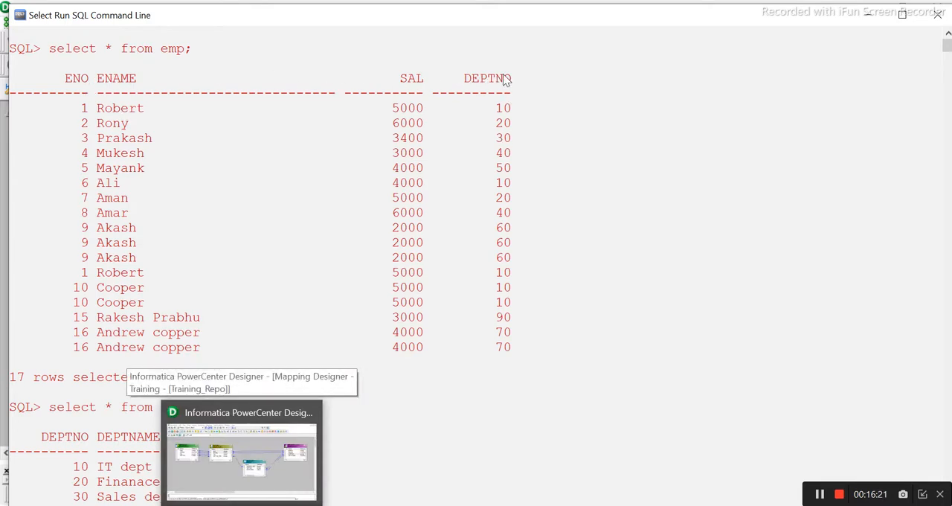
scroll(278, 377, down, 4)
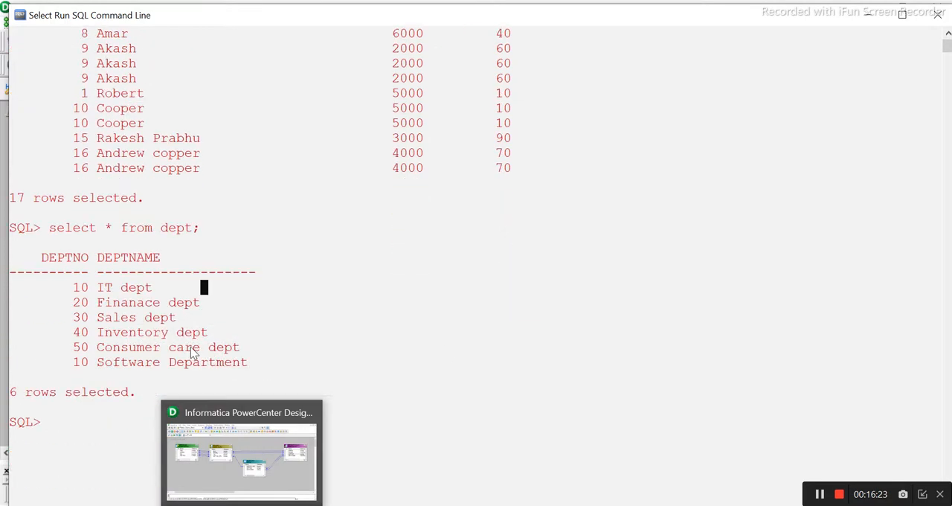
scroll(338, 301, up, 4)
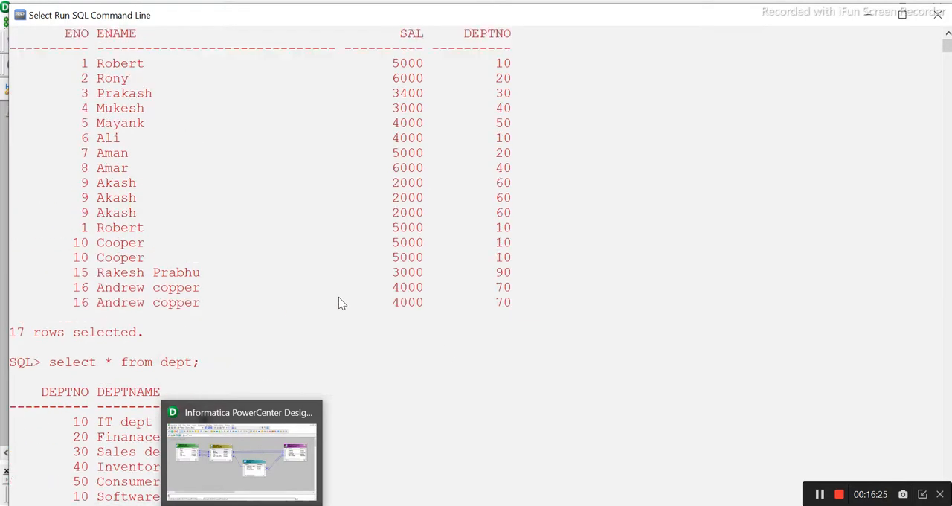
scroll(338, 302, down, 3)
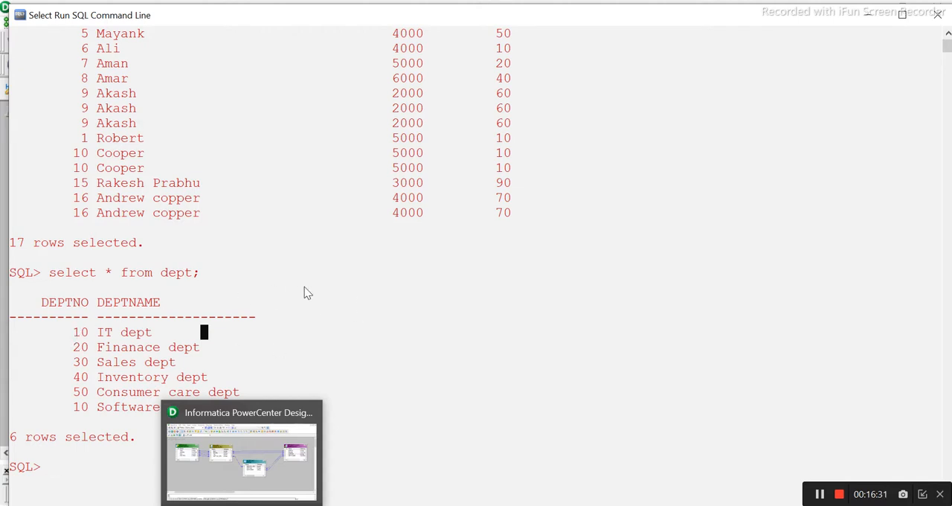
scroll(312, 275, up, 2)
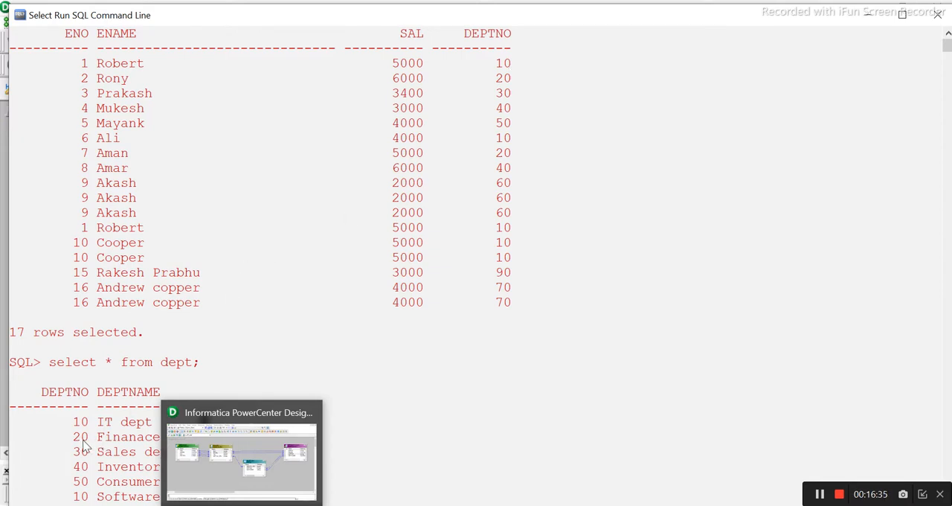
scroll(419, 357, down, 1)
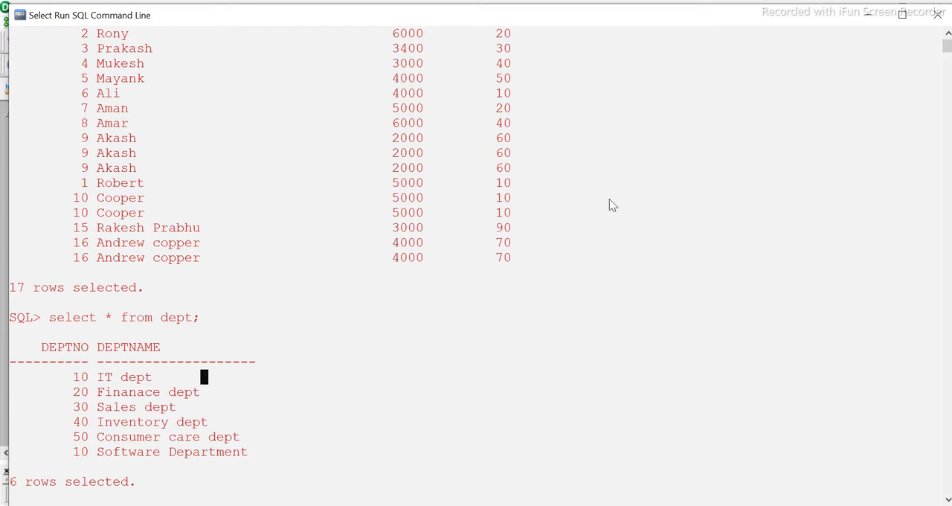
scroll(574, 229, up, 2)
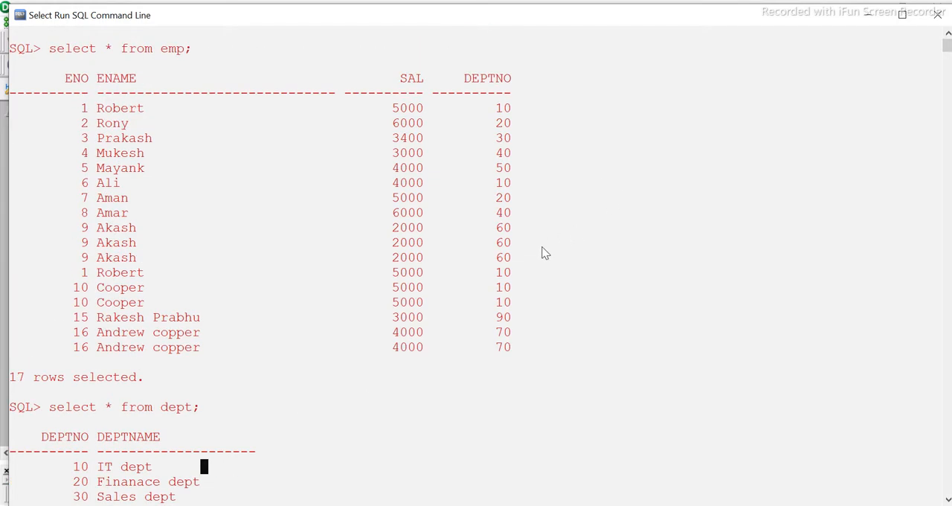
scroll(517, 272, down, 2)
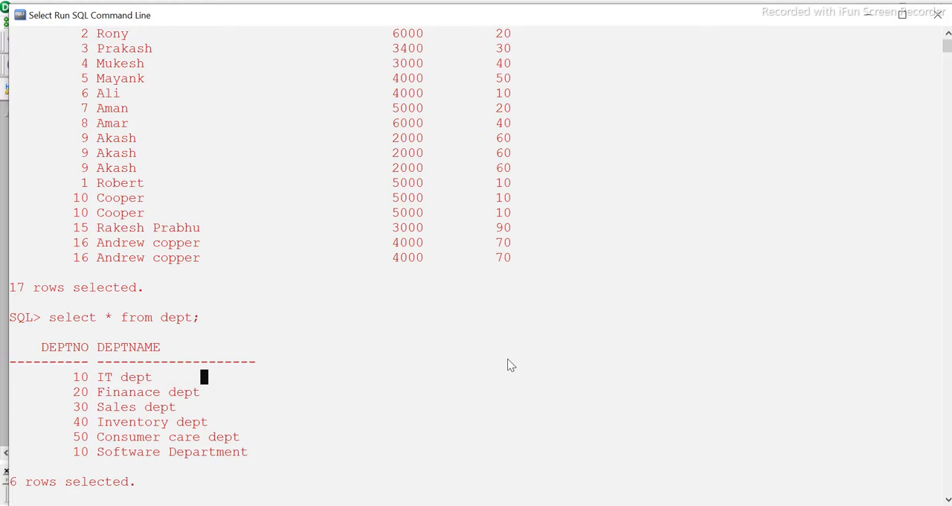
click(364, 407)
drag(251, 451, 77, 378)
click(362, 393)
scroll(363, 393, up, 2)
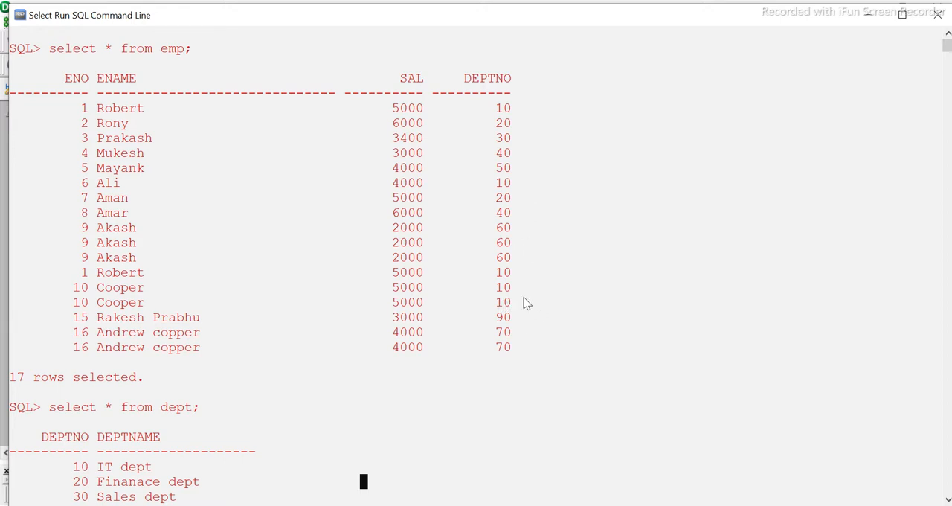
scroll(521, 361, down, 1)
scroll(272, 431, down, 2)
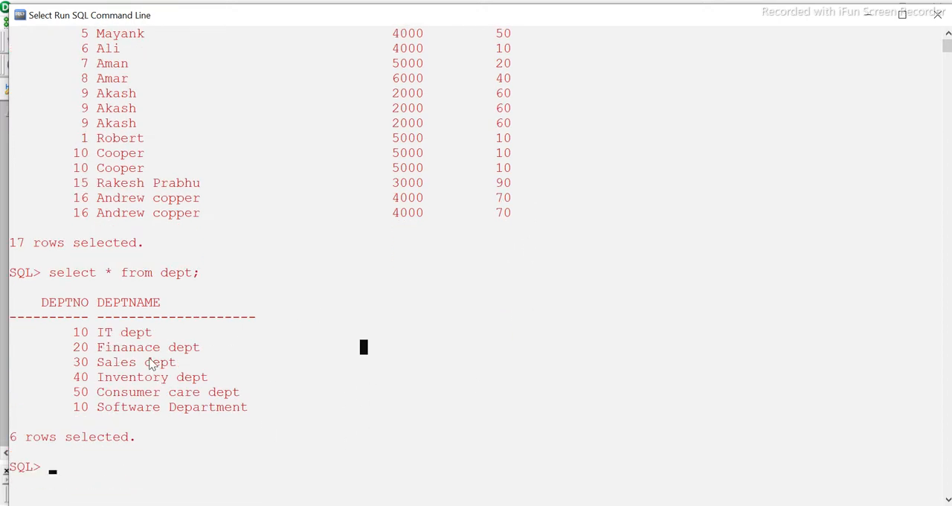
scroll(257, 364, up, 2)
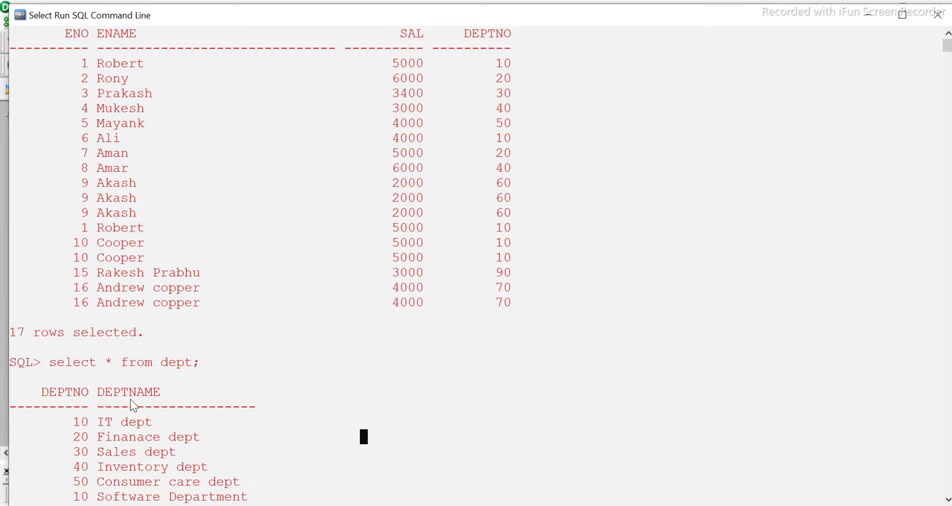
scroll(160, 412, down, 1)
scroll(432, 447, down, 2)
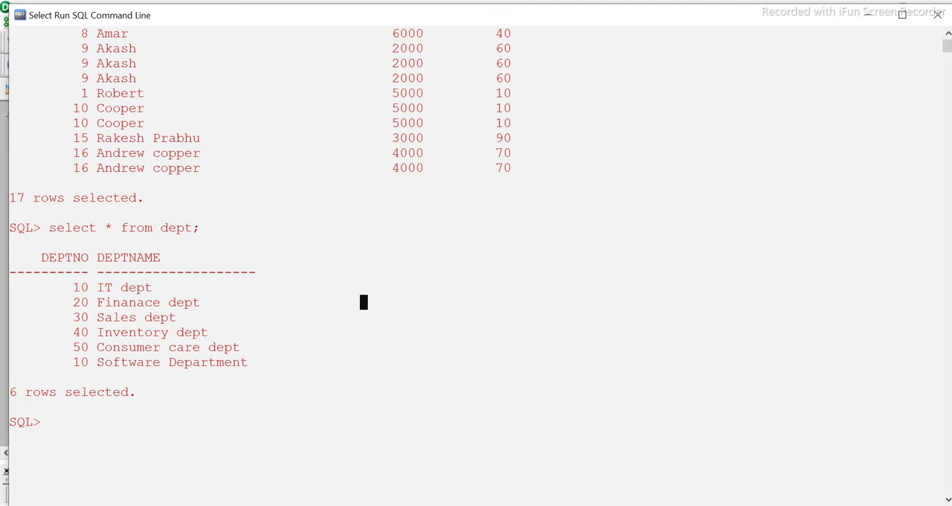
- Switch to the other Run SQL Command Line window, delete all rows from emp_dept and commit the deletion
click(230, 446)
click(292, 249)
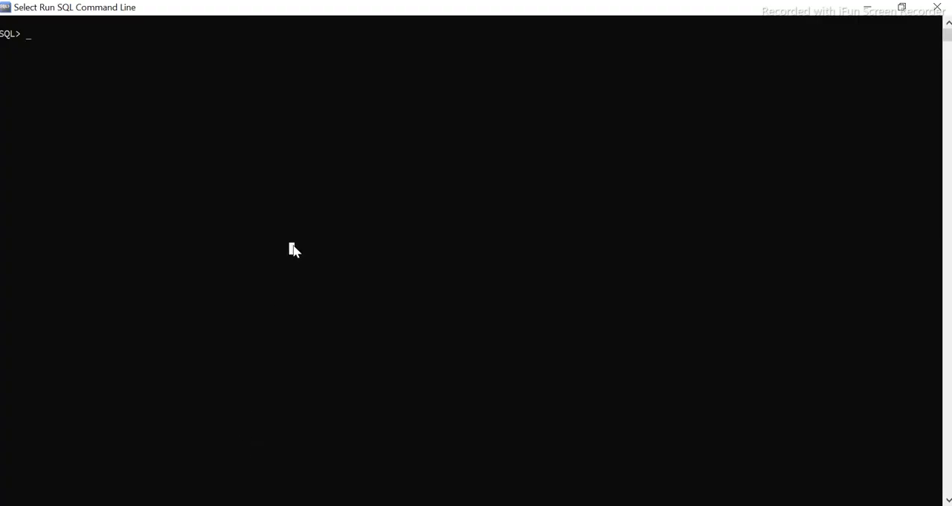
text(delete from emp)
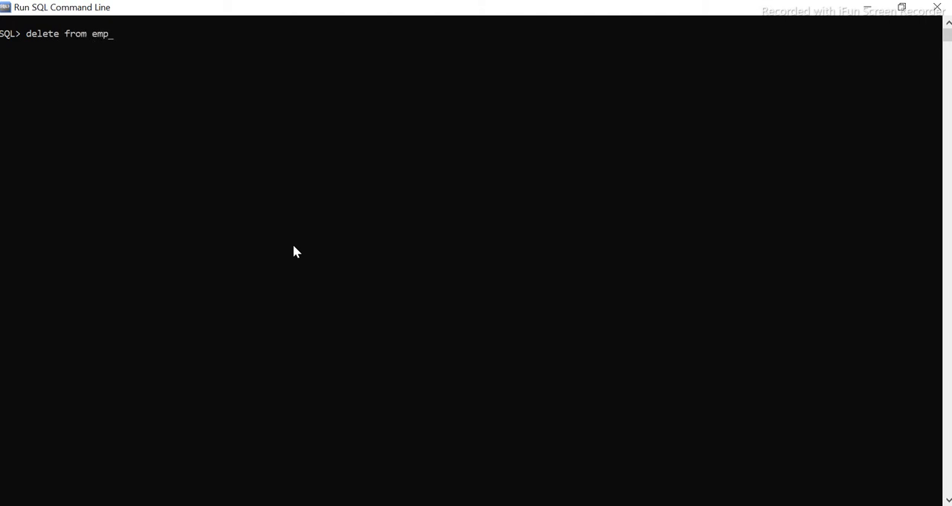
text(_dept;)
key(Return)
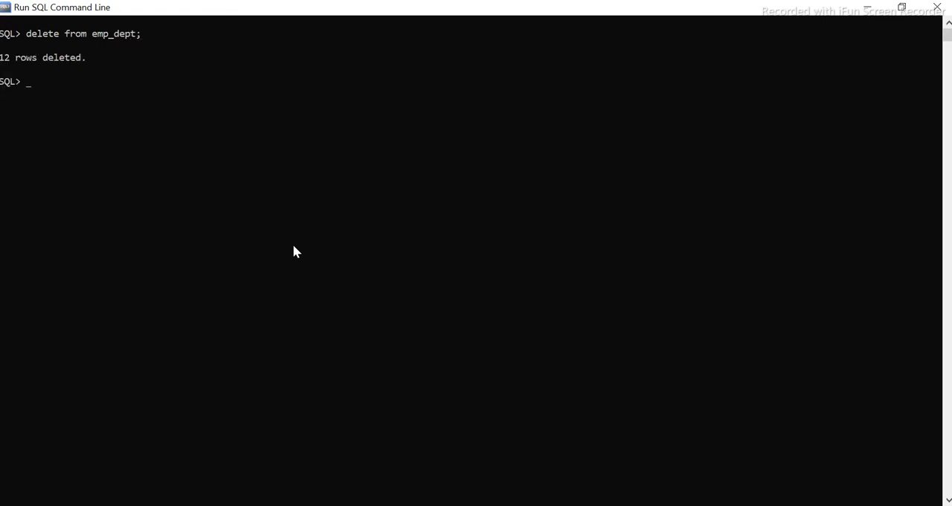
text(commit;)
key(Return)
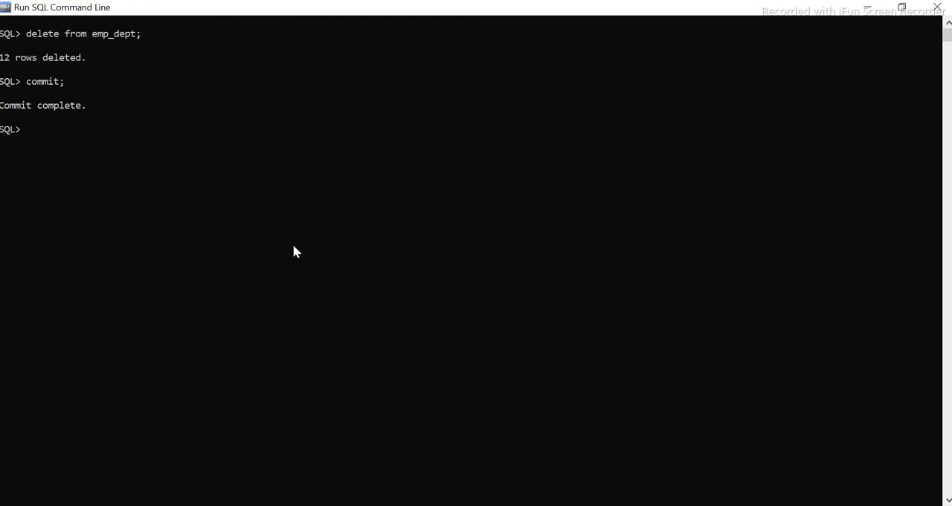
- Clear the SQL screen and query all rows of emp_dept to check the table's contents
text(se)
key(Up)
key(Up)
key(Up)
key(Return)
text(selec)
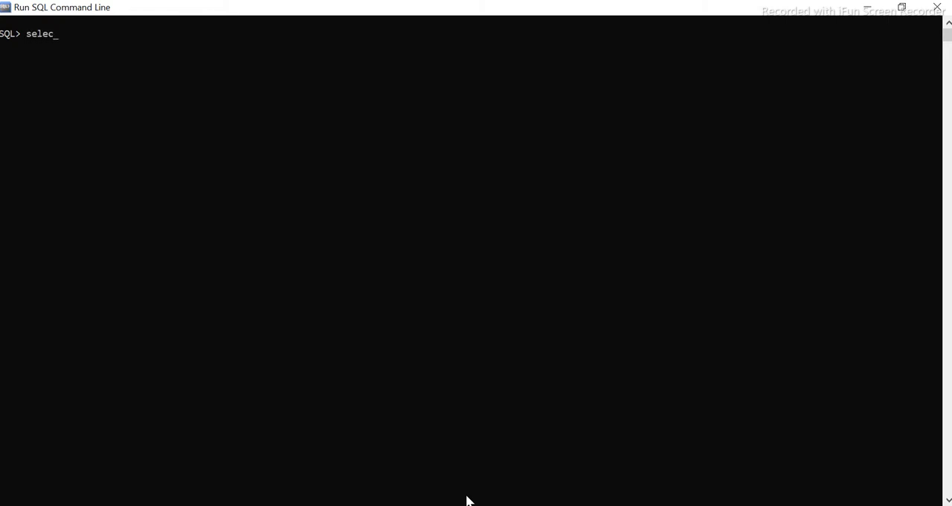
text(t * from emp_dept;)
key(Return)
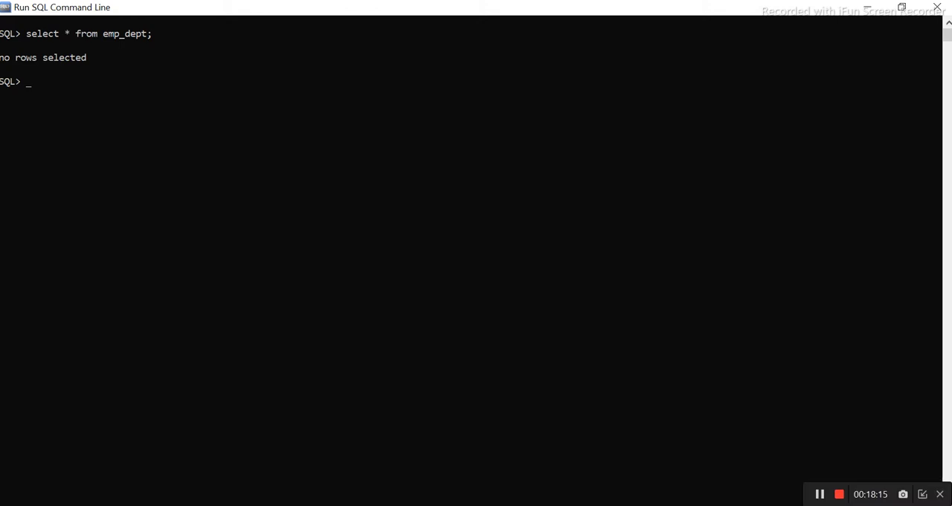
- Switch to PowerCenter Designer and review the ports and lookup properties of trf_LKP_dept without changing them
mouse_move(503, 505)
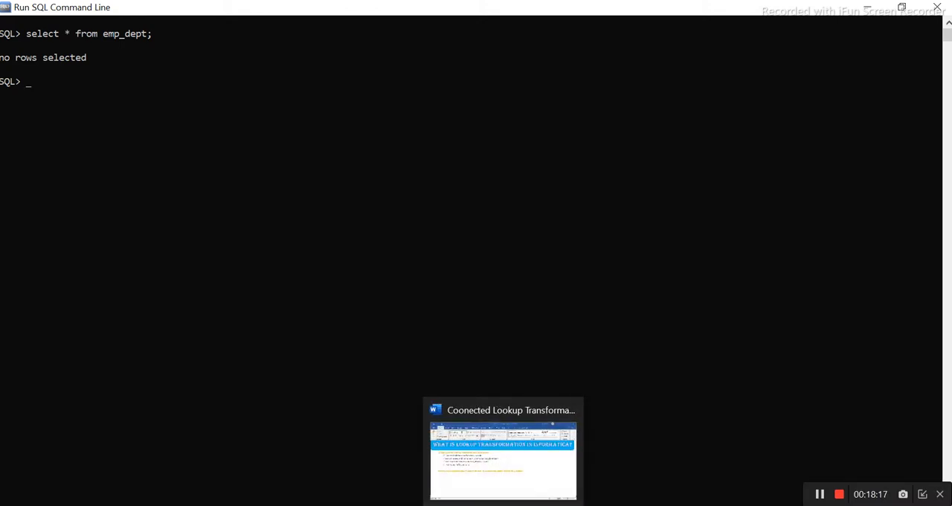
click(270, 504)
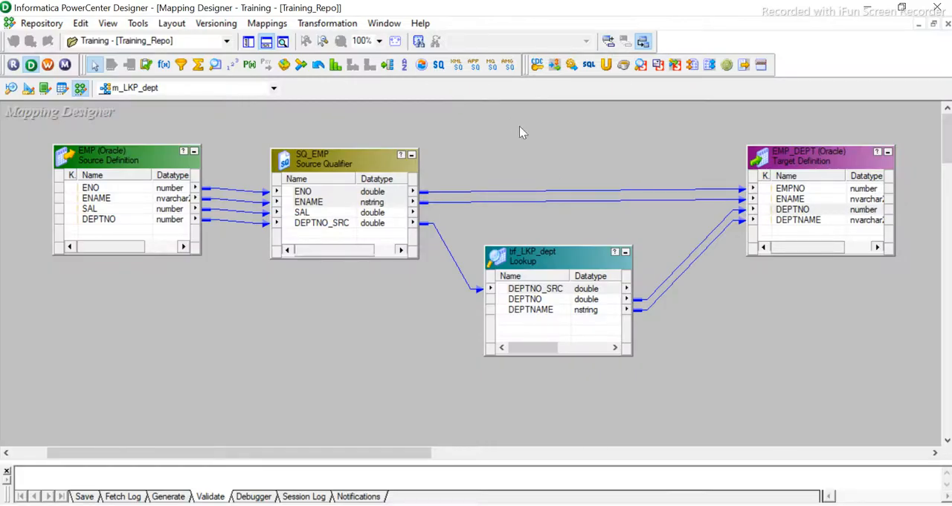
double_click(537, 261)
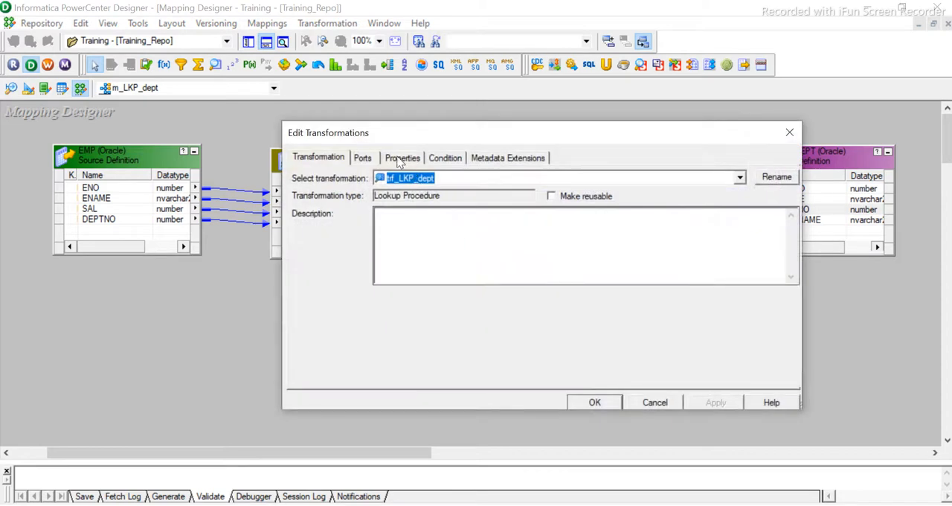
click(363, 158)
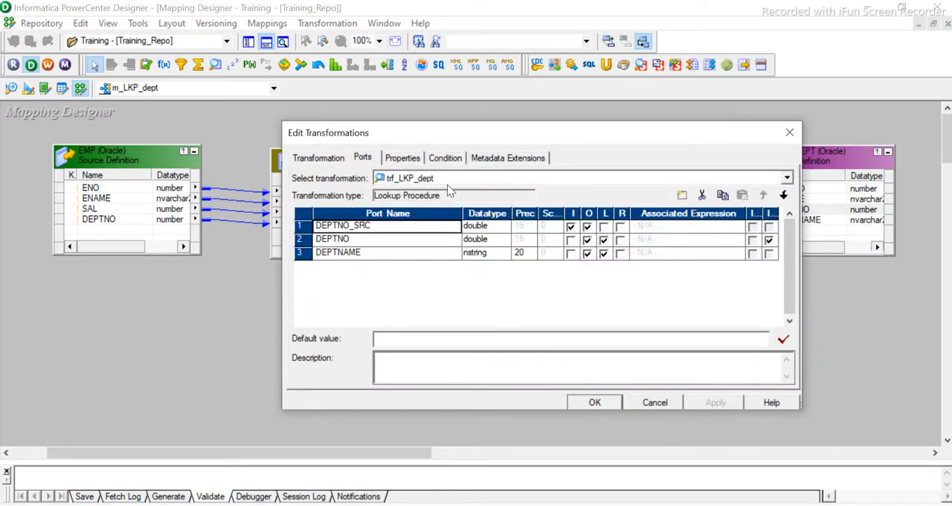
click(406, 157)
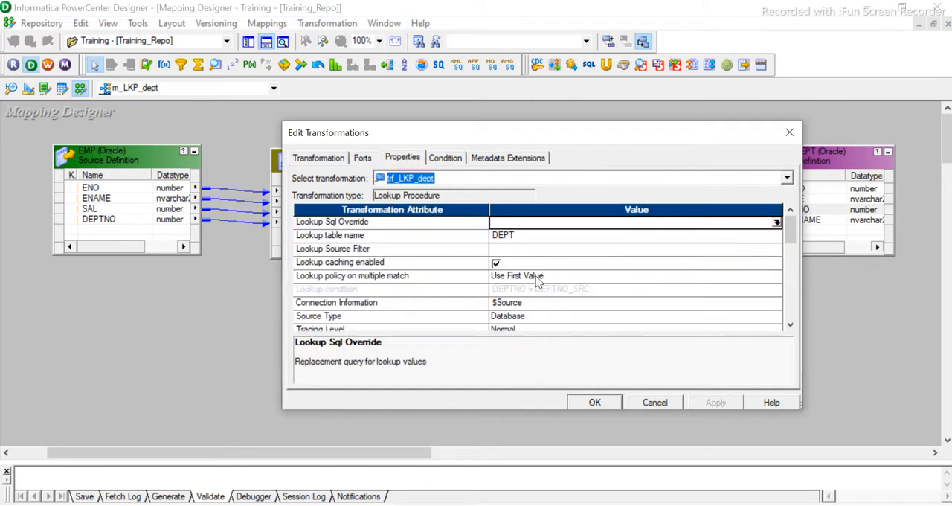
scroll(668, 293, down, 2)
scroll(668, 292, up, 2)
click(789, 132)
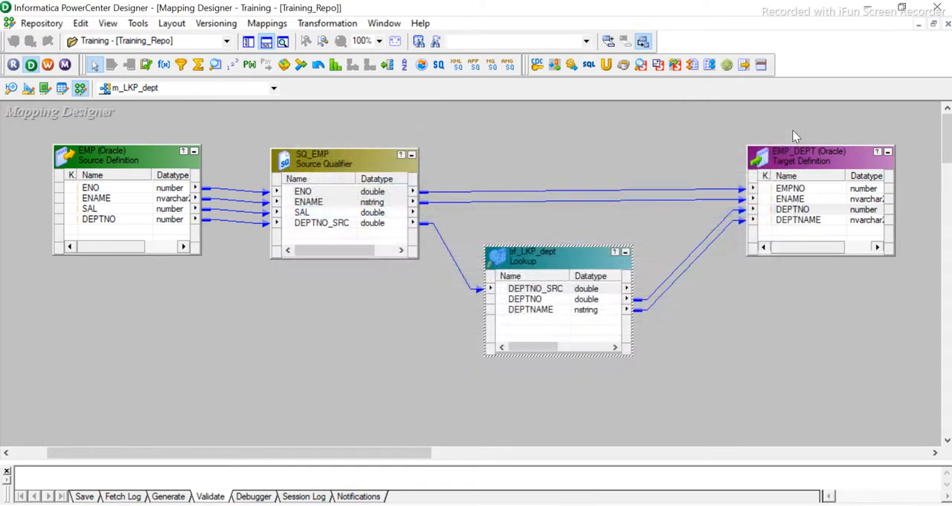
- Switch to PowerCenter Workflow Manager and create a new workflow named wf_lookup_dept
click(517, 165)
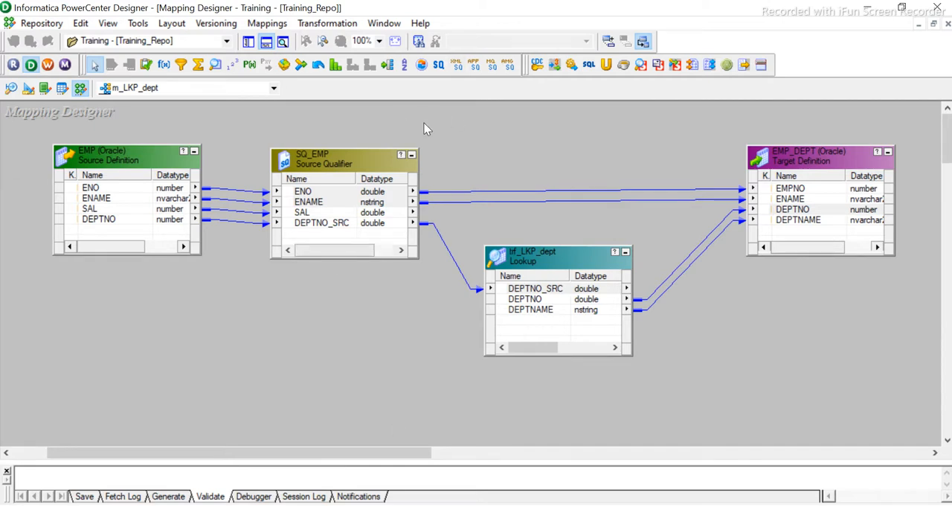
click(49, 65)
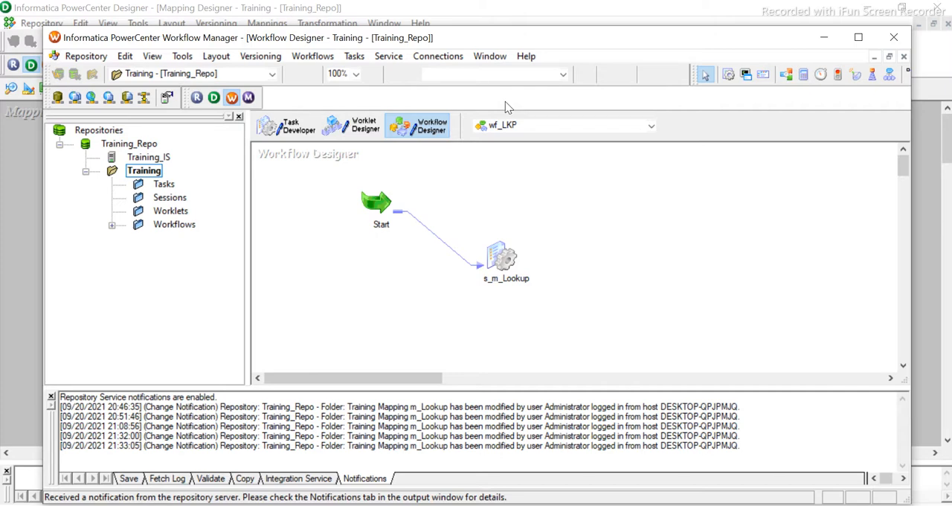
click(313, 56)
click(321, 72)
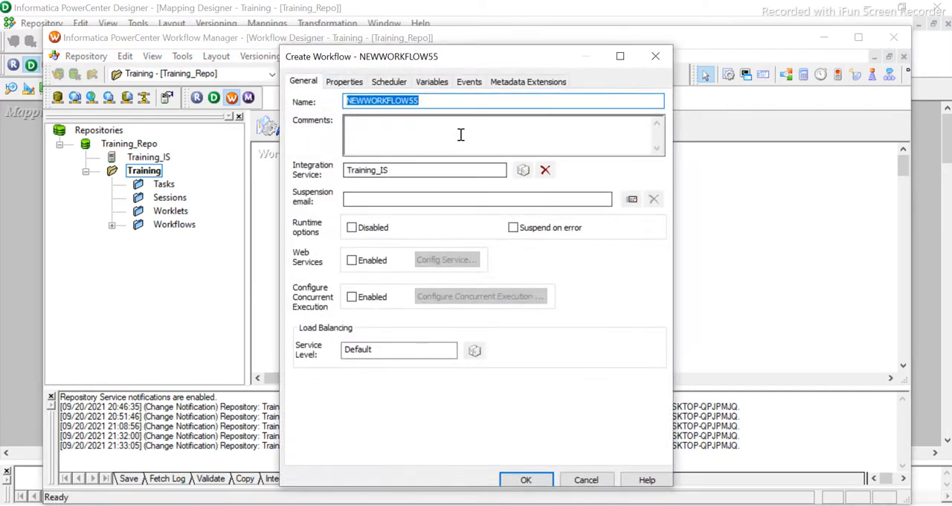
text(wf_)
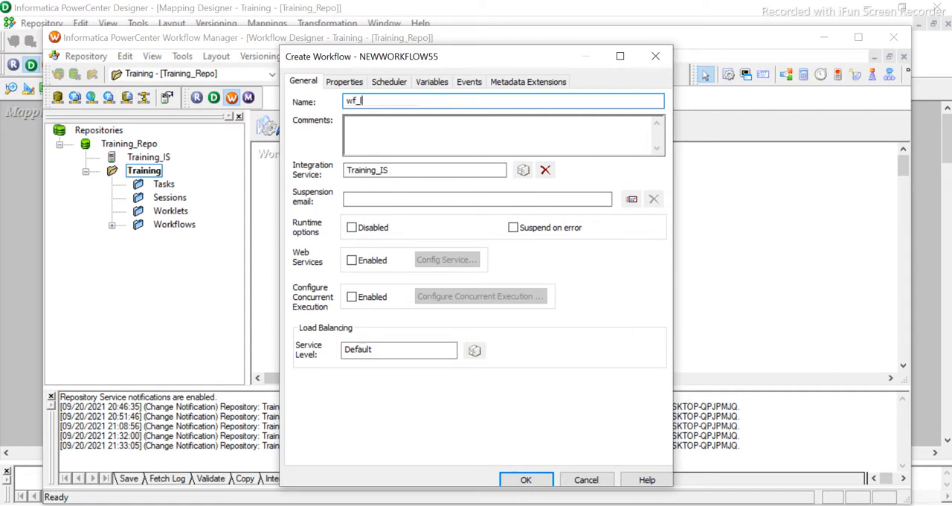
text(lookup_dept)
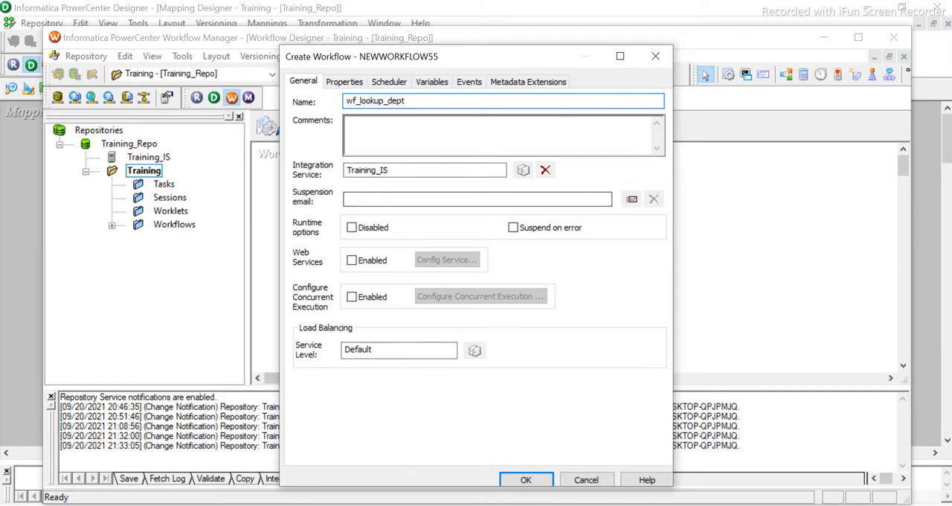
click(526, 480)
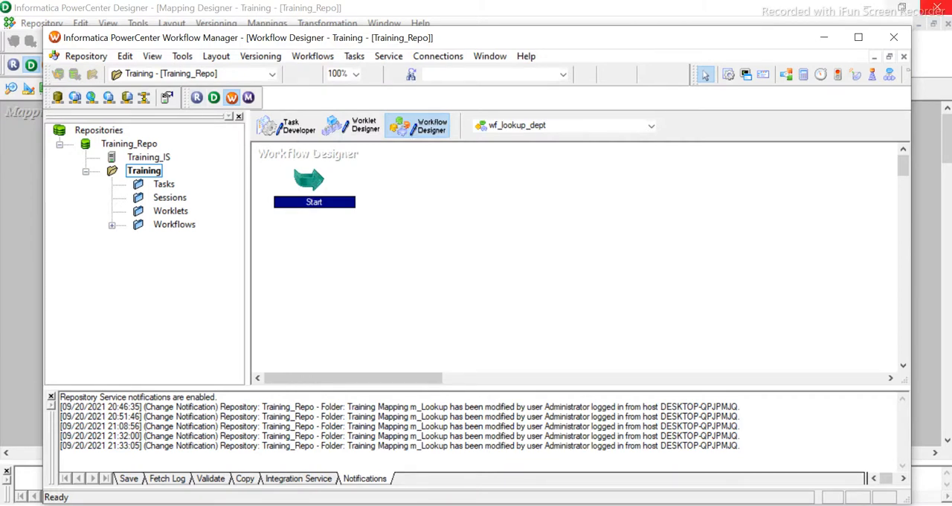
click(728, 76)
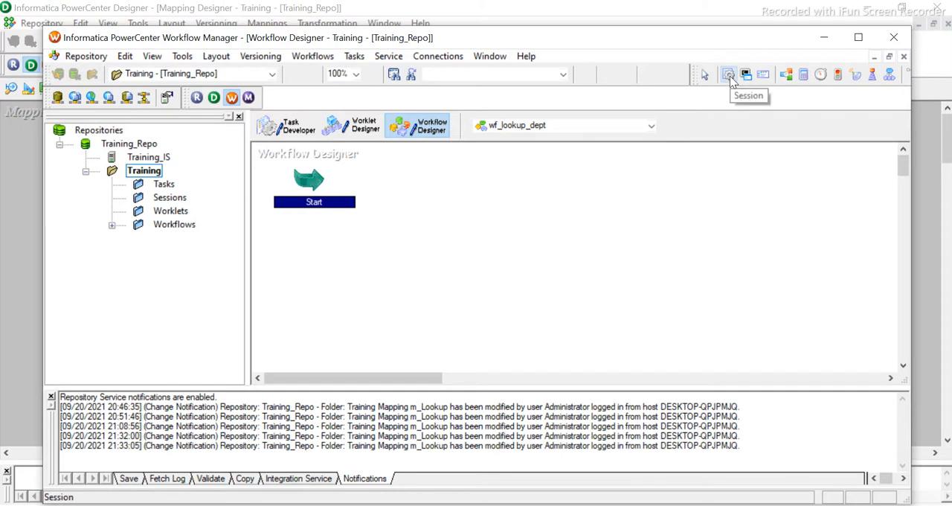
click(651, 277)
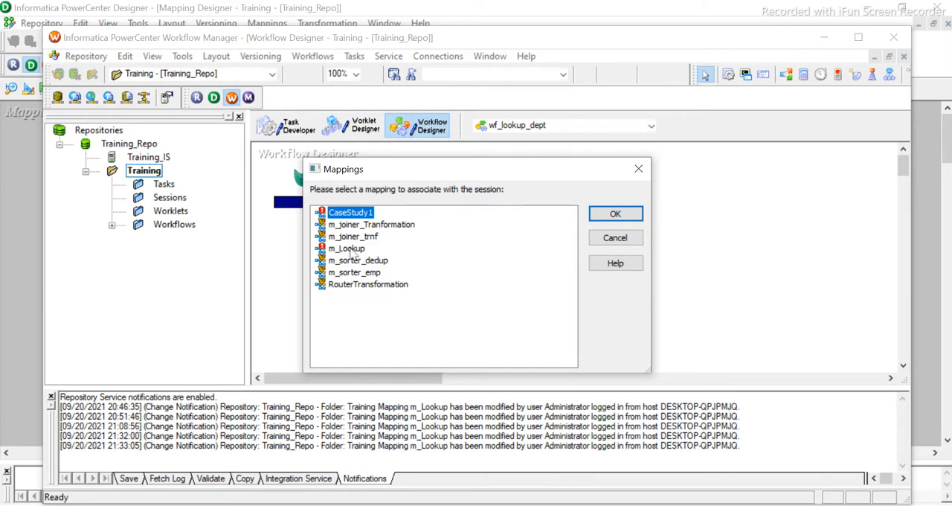
click(354, 237)
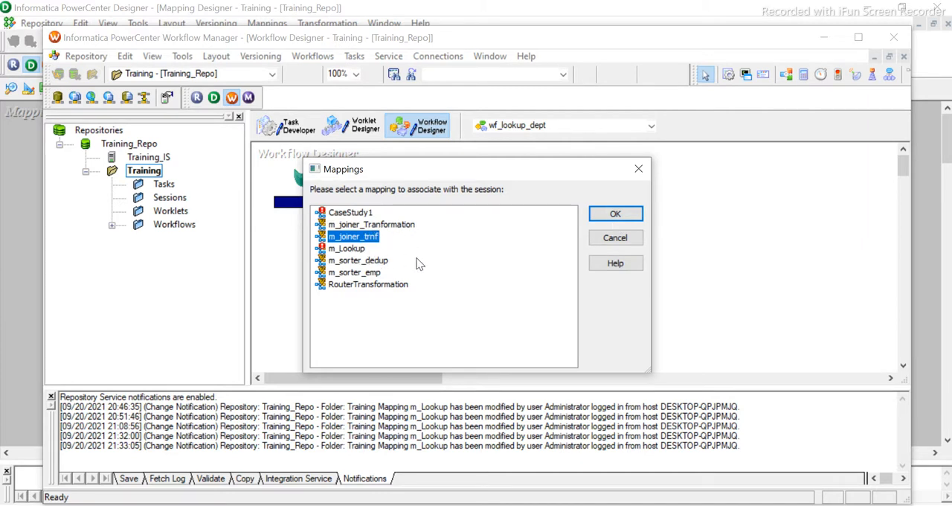
click(638, 169)
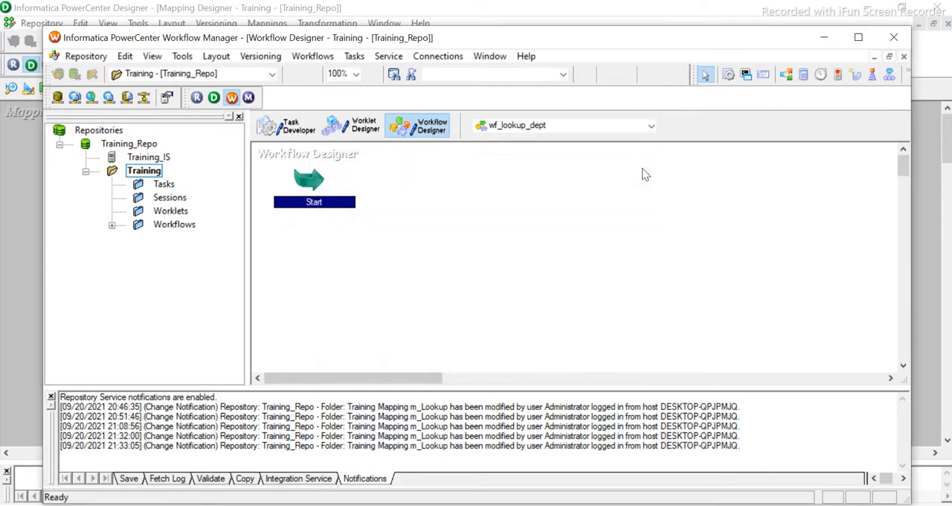
- Switch to PowerCenter Designer, save the m_LKP_dept mapping to the repository and check the enlarged save output
click(328, 505)
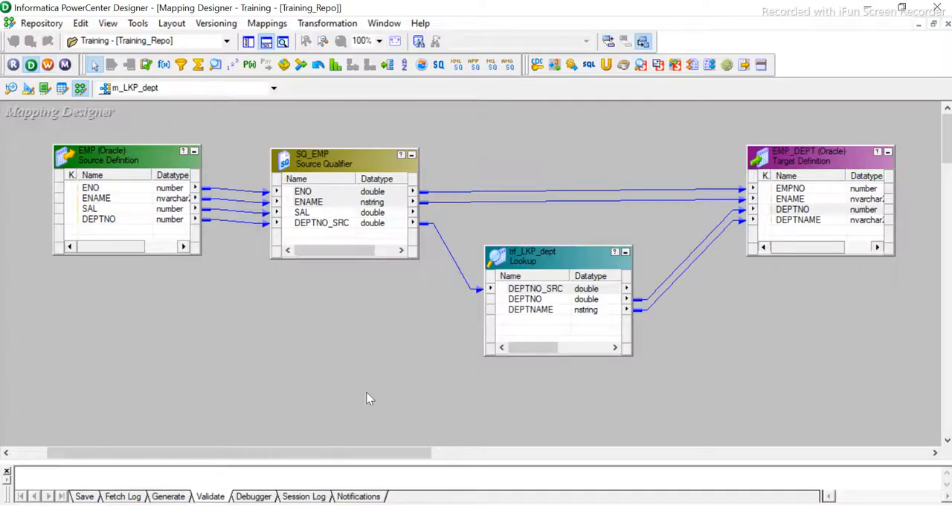
key(ctrl+s)
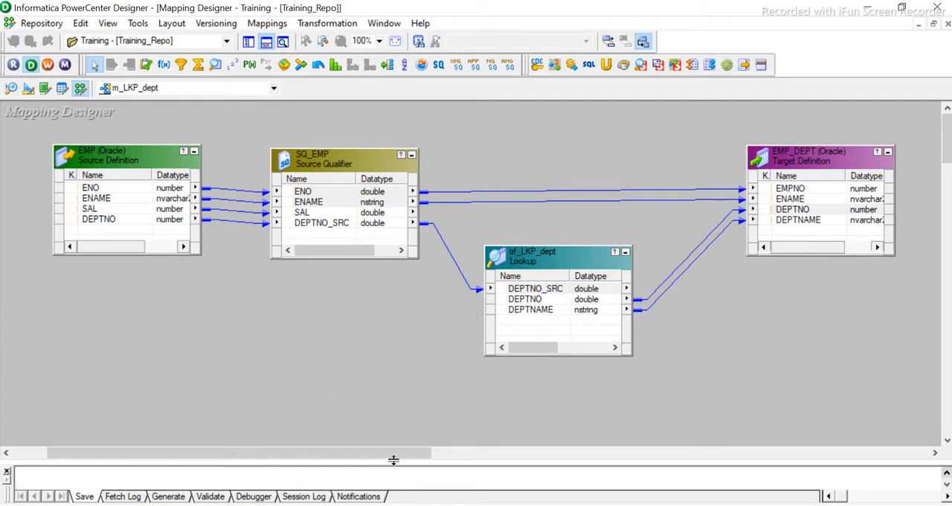
drag(390, 459, 389, 365)
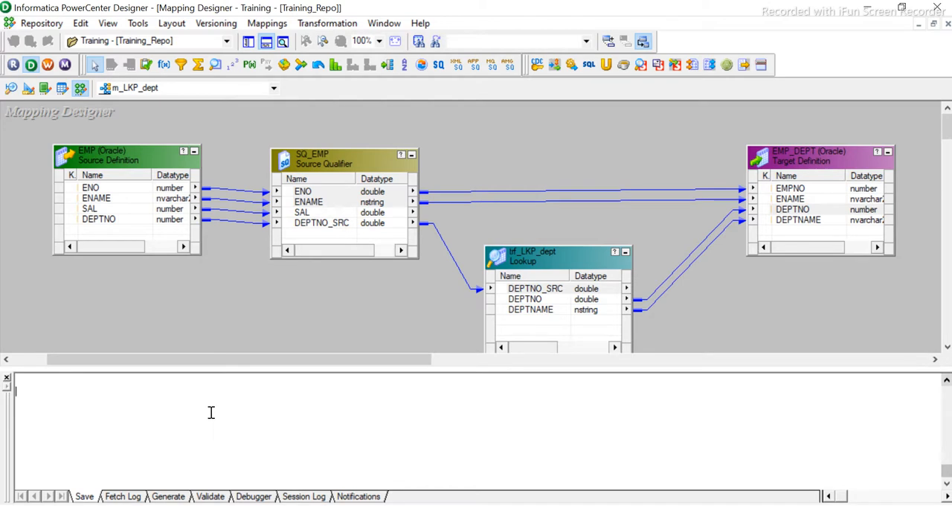
click(298, 496)
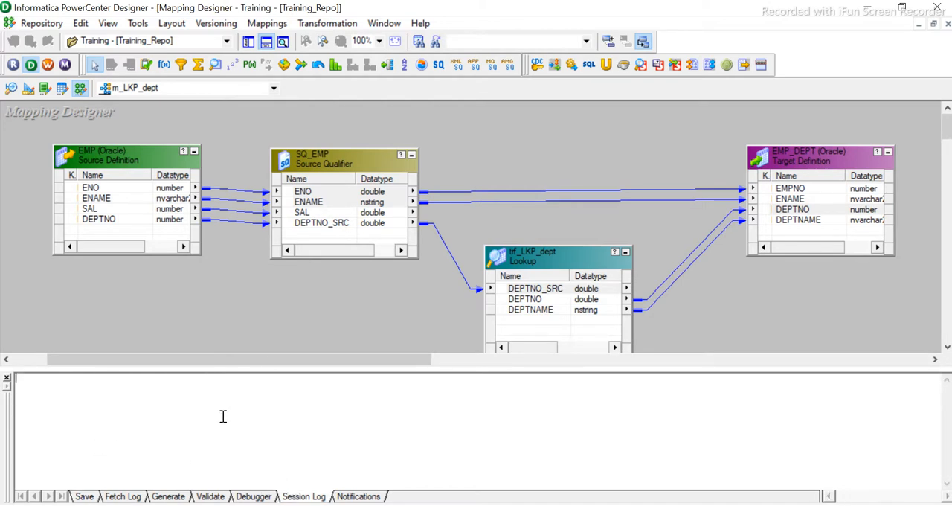
key(ctrl+s)
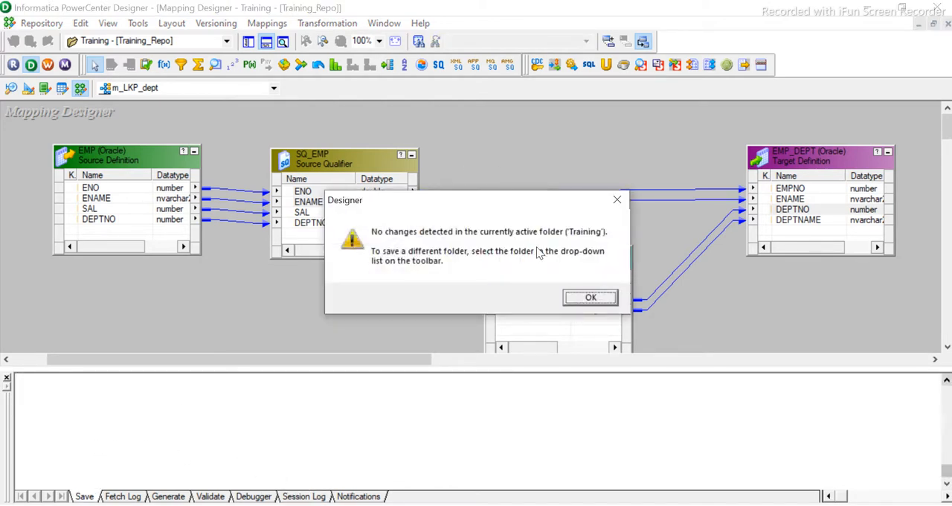
click(589, 298)
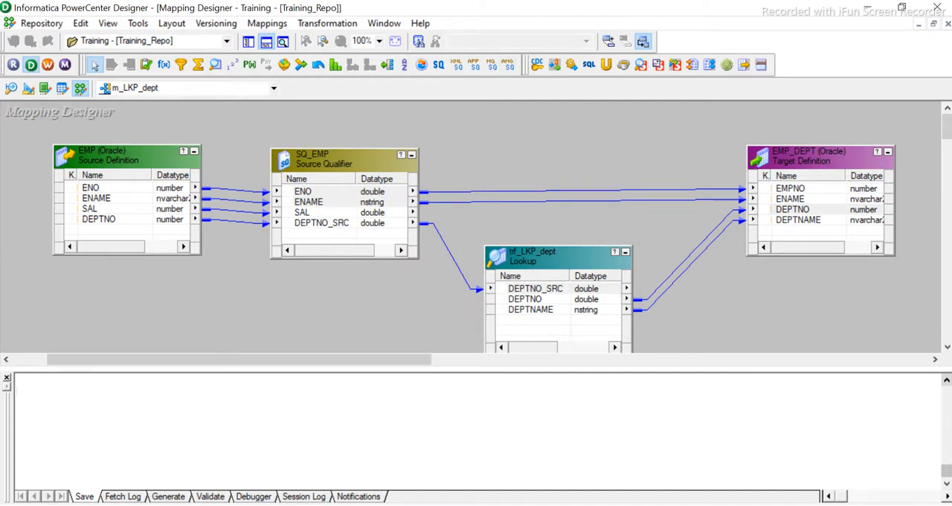
click(290, 505)
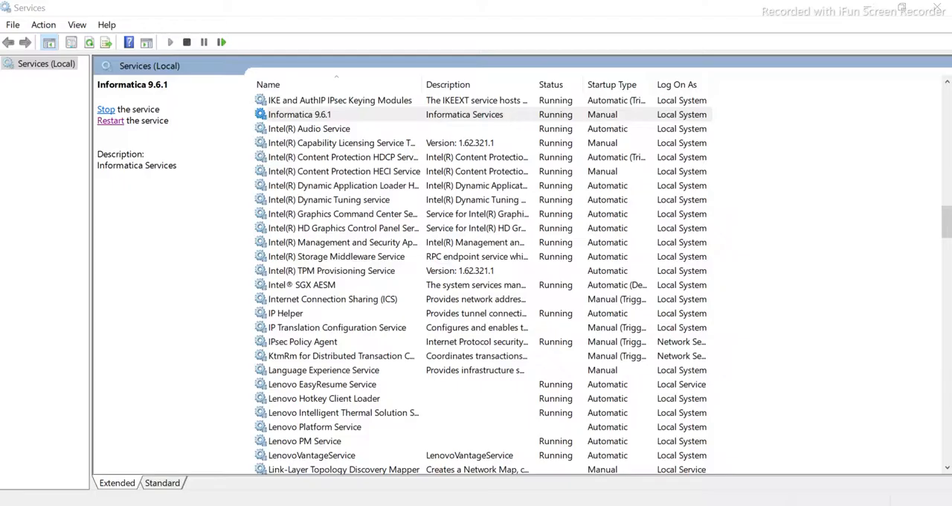
click(290, 505)
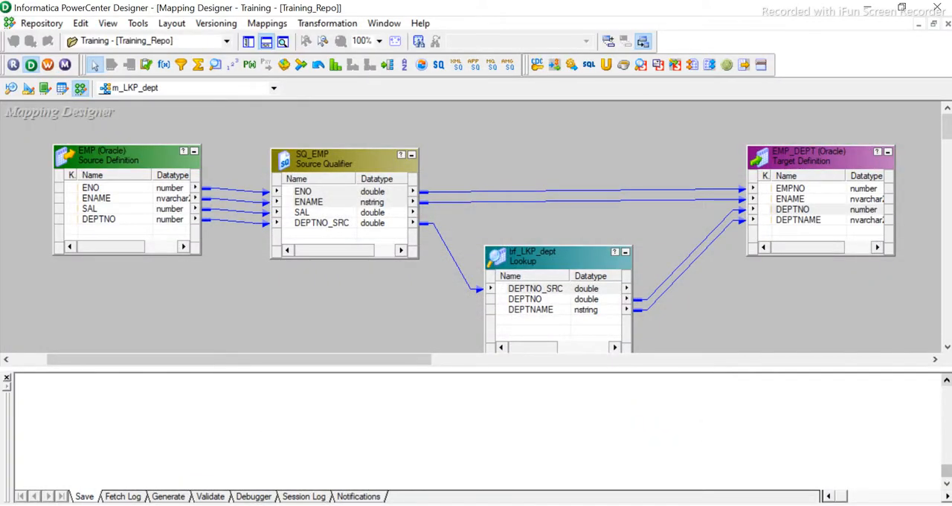
- Switch to PowerCenter Workflow Manager and add a session task based on the m_LKP_dept mapping to wf_lookup_dept
click(397, 505)
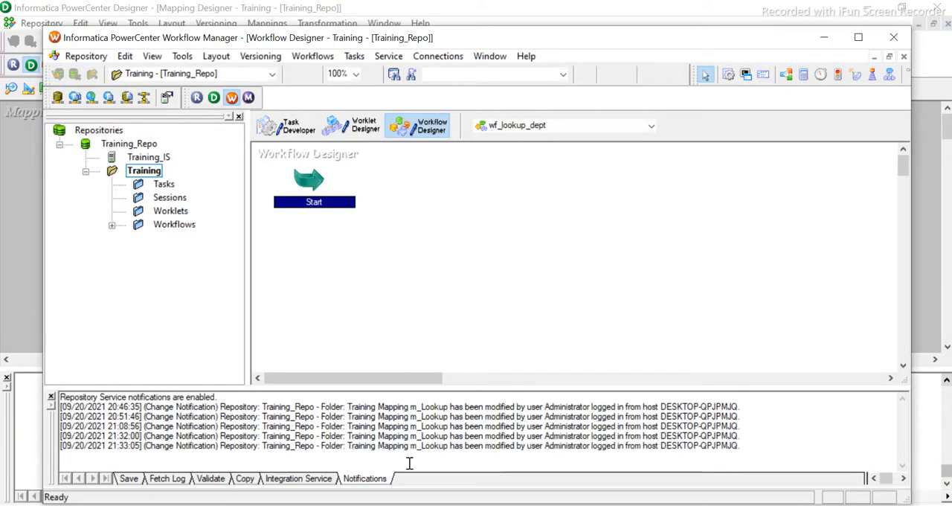
click(460, 240)
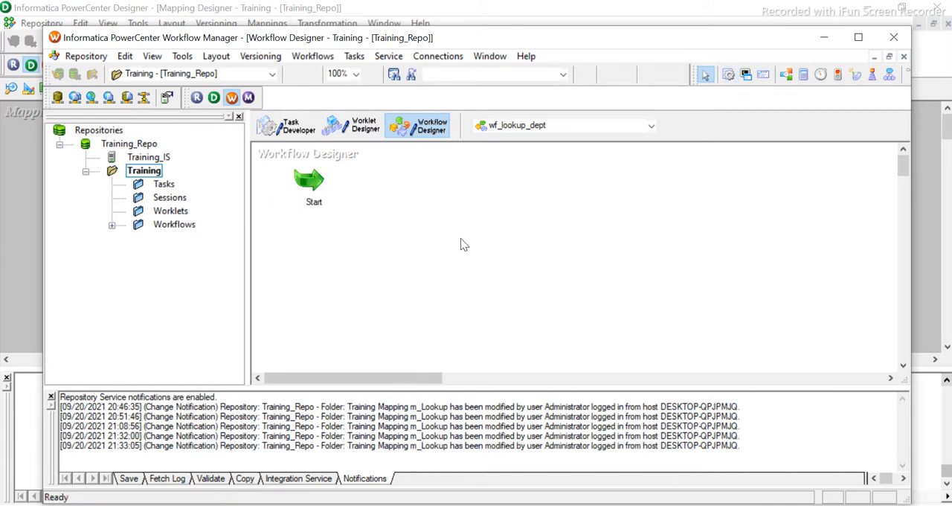
click(728, 74)
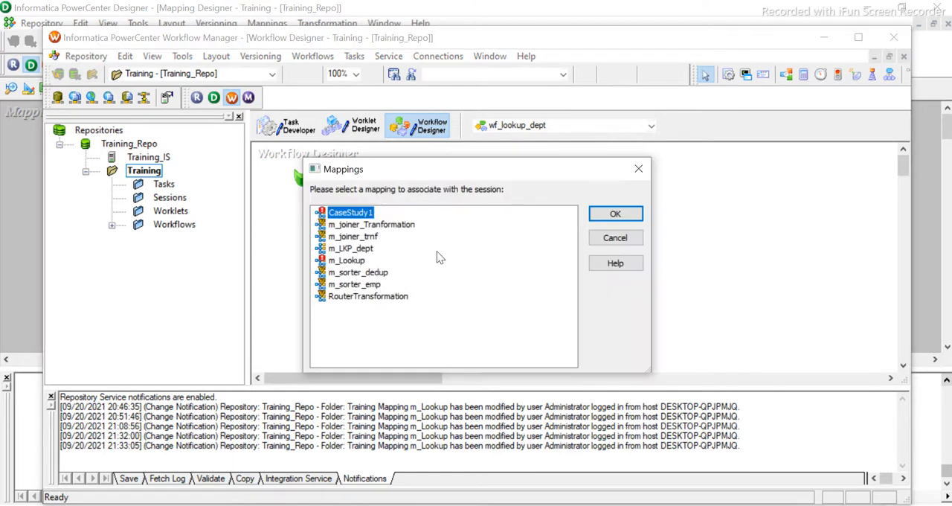
click(355, 248)
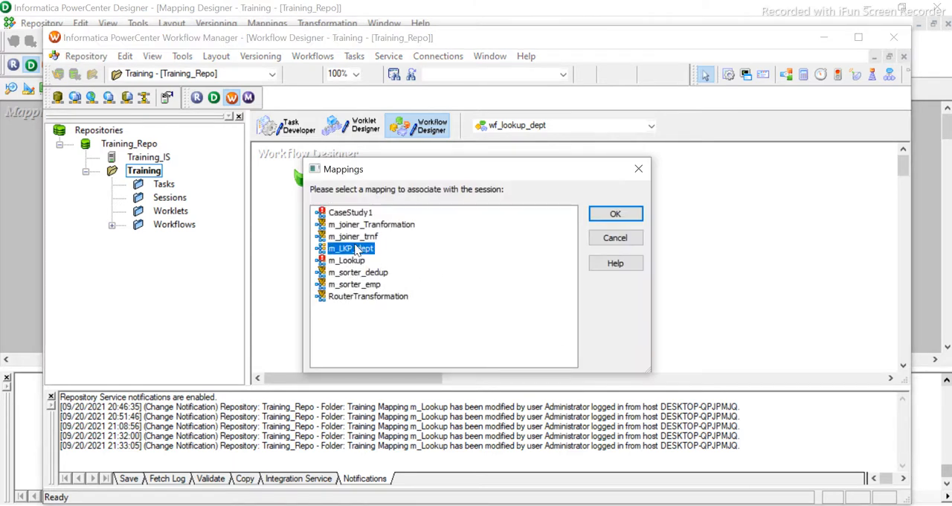
click(621, 217)
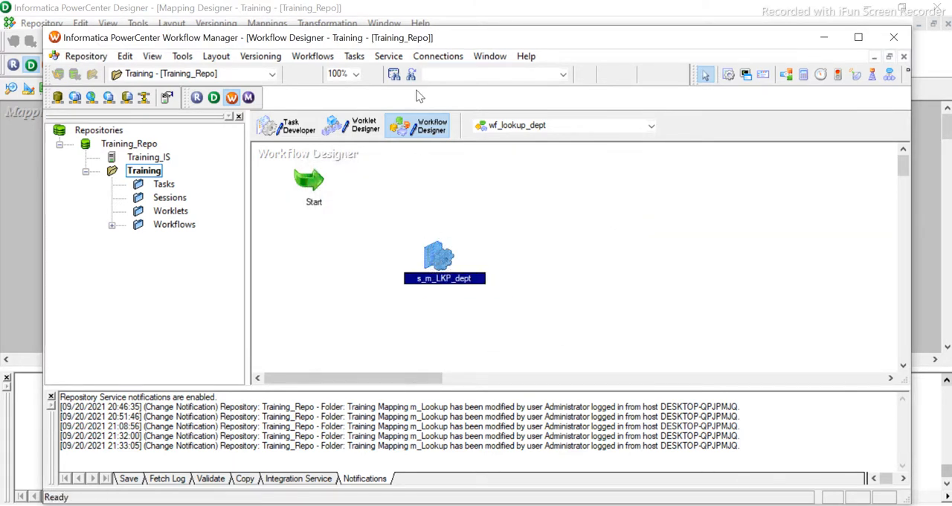
- Link the Start task to the s_m_LKP_dept session
click(354, 57)
click(374, 145)
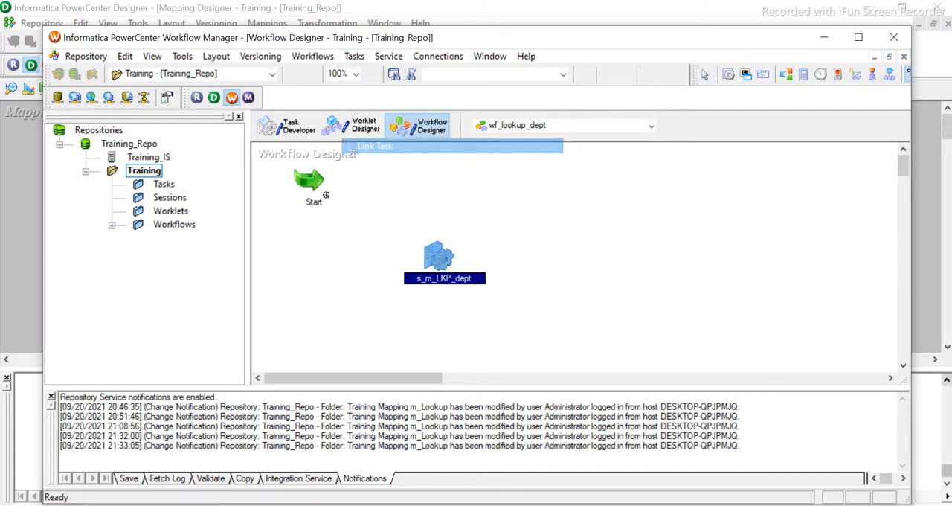
drag(313, 182, 435, 268)
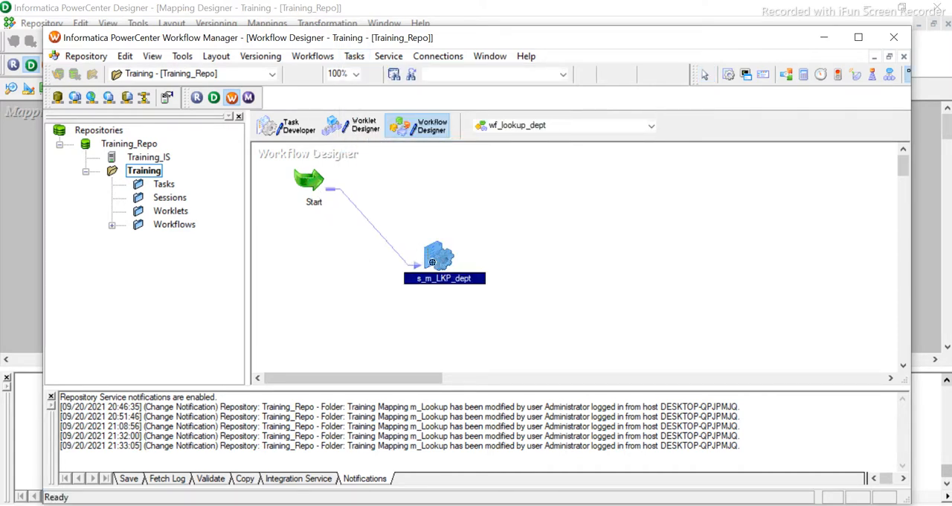
- Open the s_m_LKP_dept session for editing and review its general session properties
double_click(435, 263)
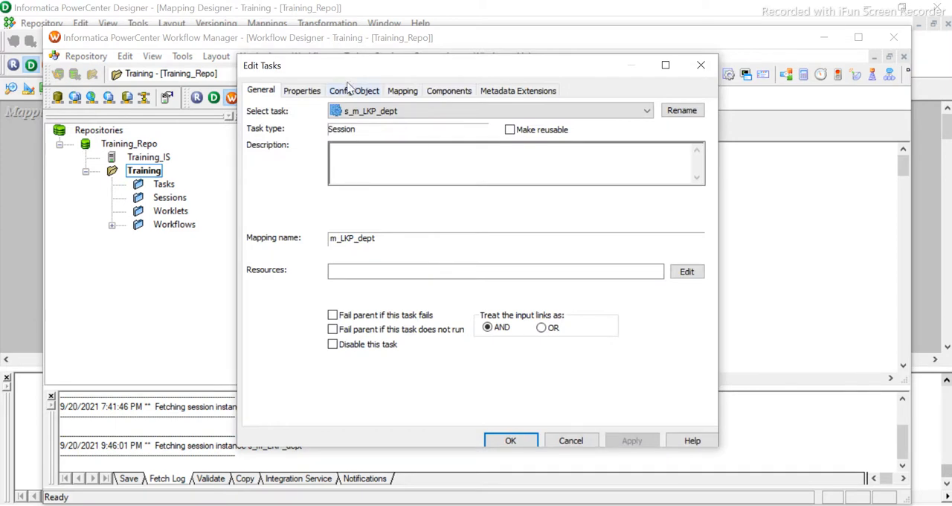
click(302, 93)
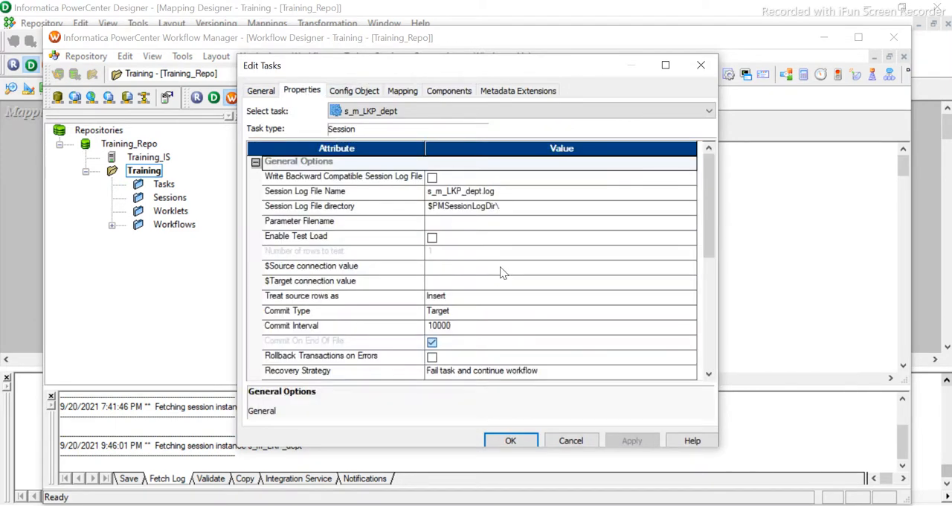
scroll(500, 268, down, 1)
scroll(499, 267, up, 1)
- Set the relational connection of the EMP_DEPT target to Oracle_tgt in the session's mapping settings
click(402, 91)
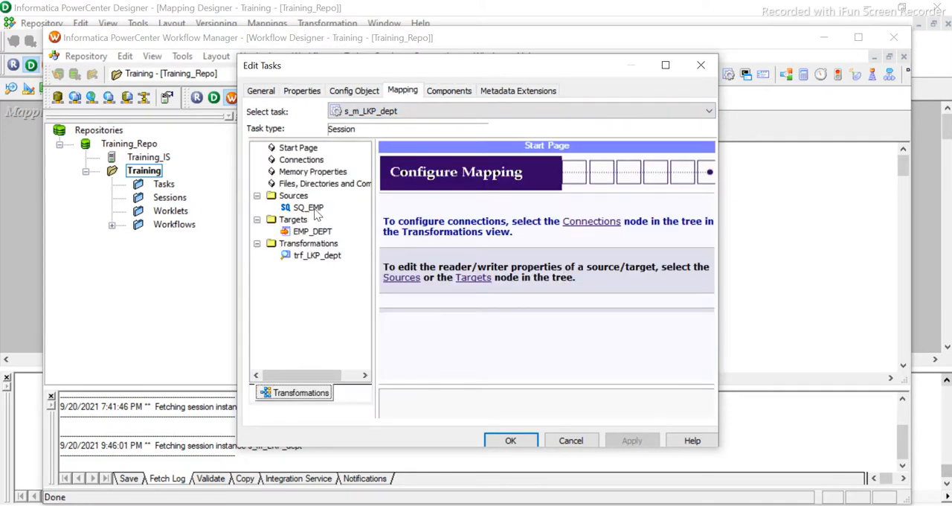
click(315, 210)
click(305, 232)
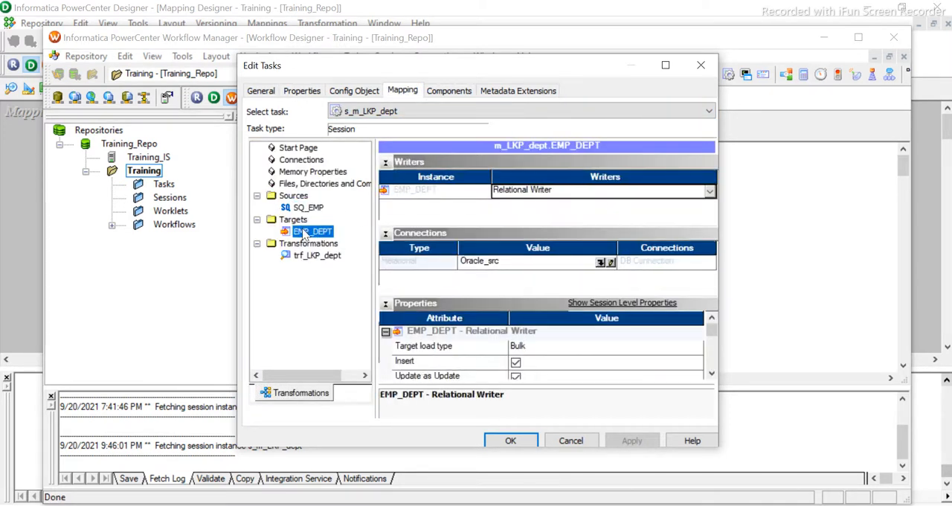
click(499, 261)
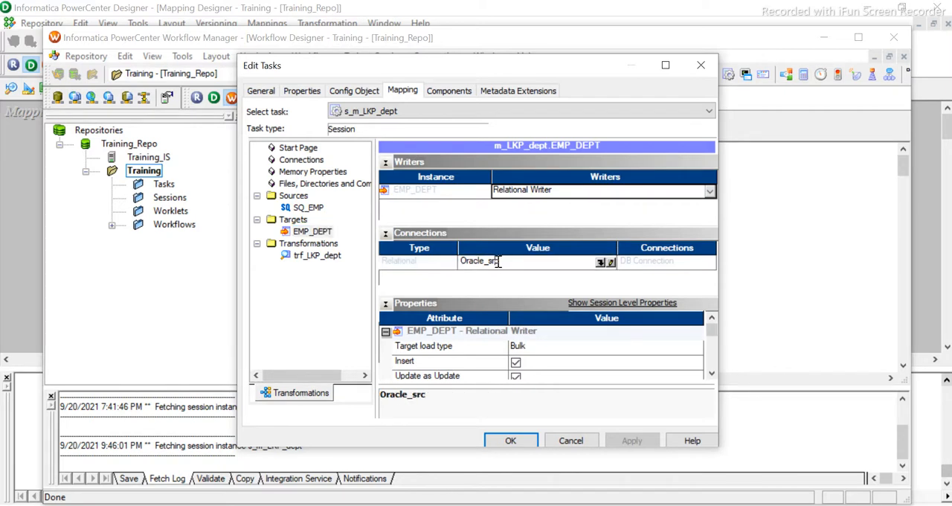
click(601, 262)
click(417, 268)
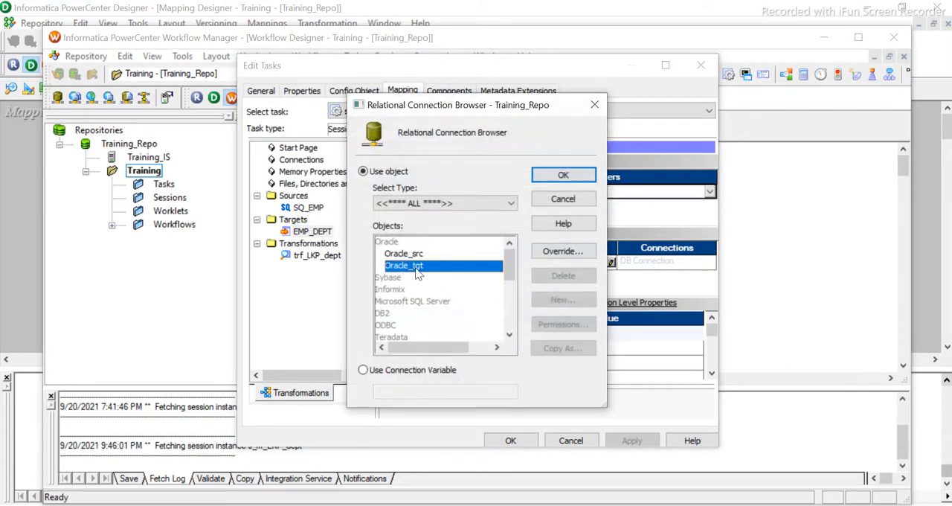
click(573, 192)
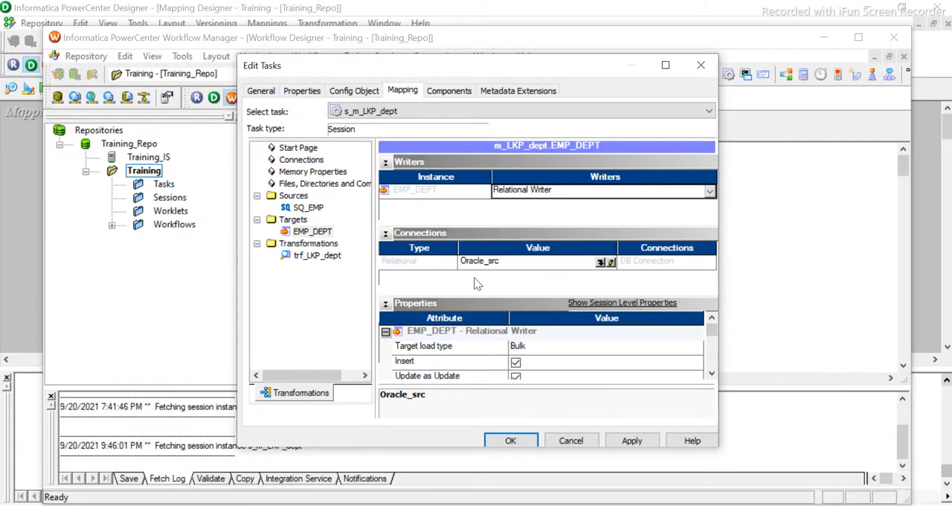
click(600, 263)
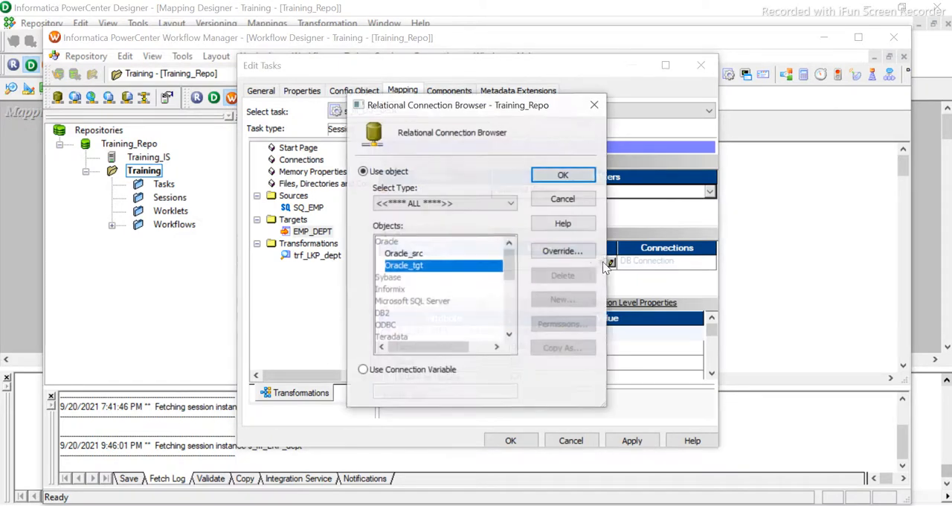
click(409, 266)
click(569, 176)
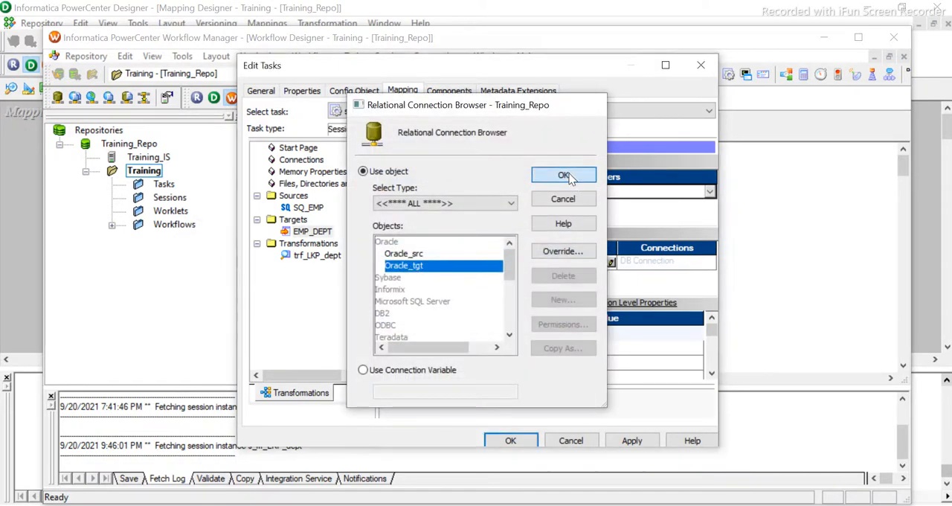
- Set the EMP_DEPT target load type to Normal, apply the session changes and close the task editor
scroll(586, 347, down, 2)
click(515, 333)
scroll(521, 346, up, 3)
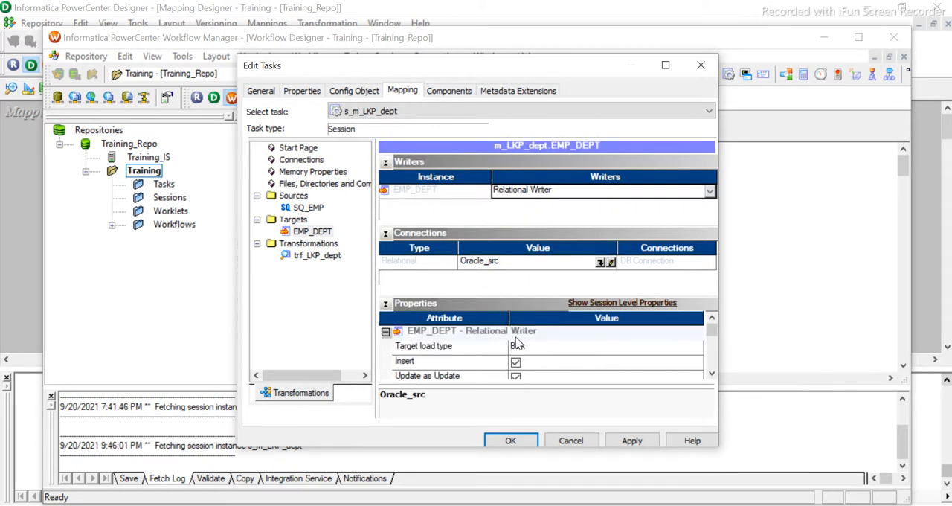
click(531, 346)
click(530, 362)
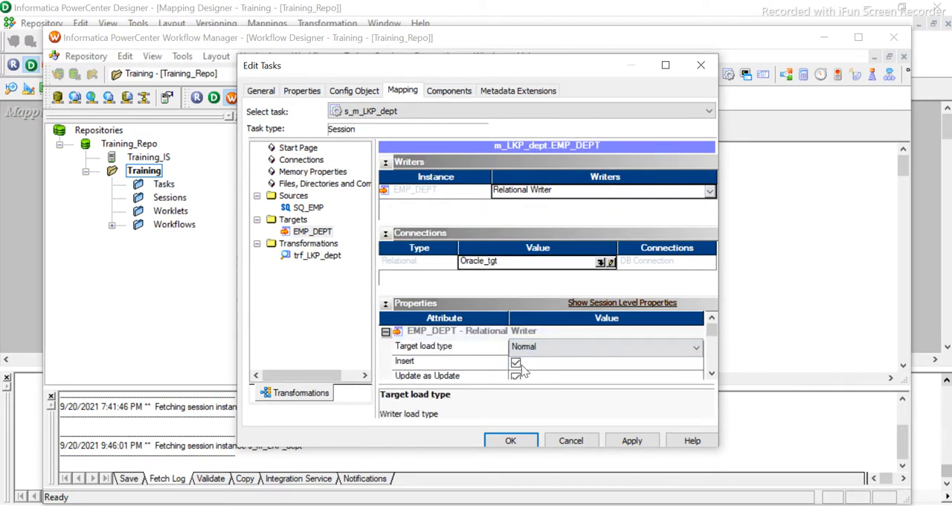
scroll(574, 357, down, 2)
click(632, 440)
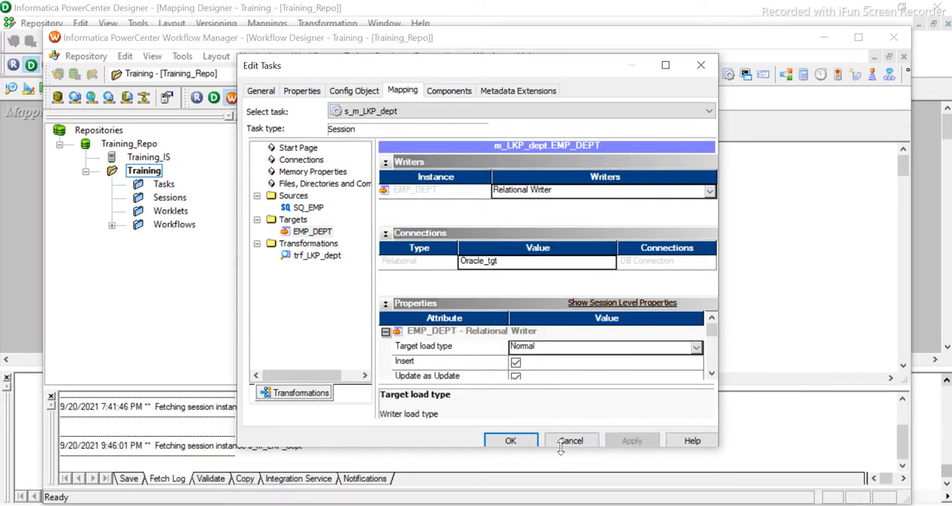
click(510, 440)
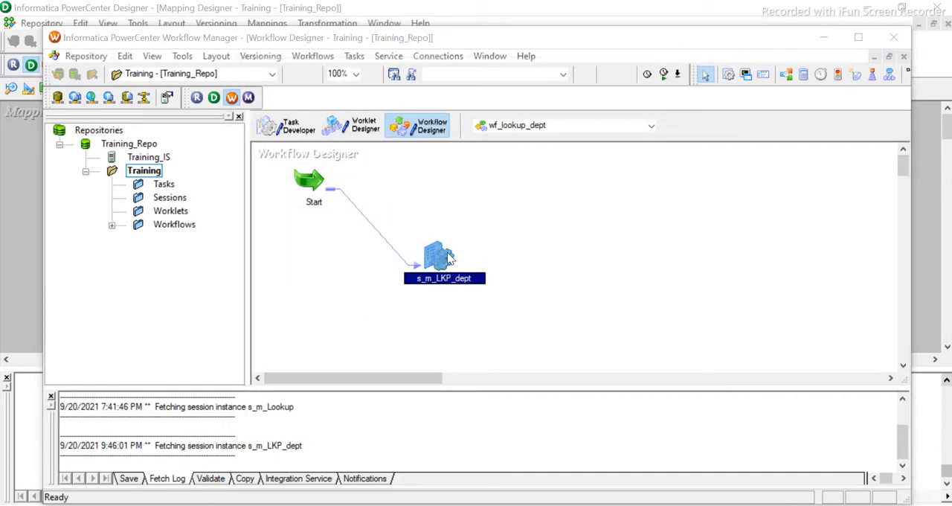
- Reopen the s_m_LKP_dept session, review the trf_LKP_dept lookup and EMP_DEPT target settings, and close the editor
double_click(449, 257)
click(363, 92)
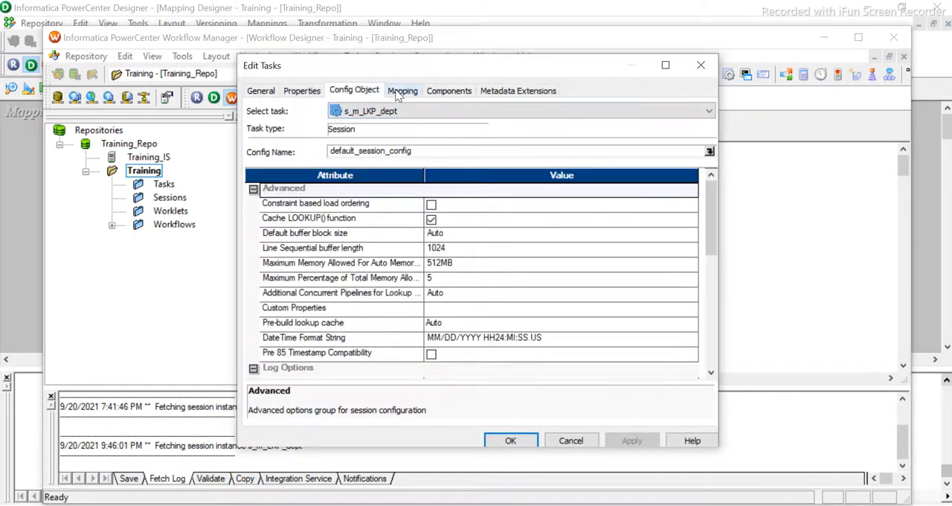
click(402, 90)
click(327, 255)
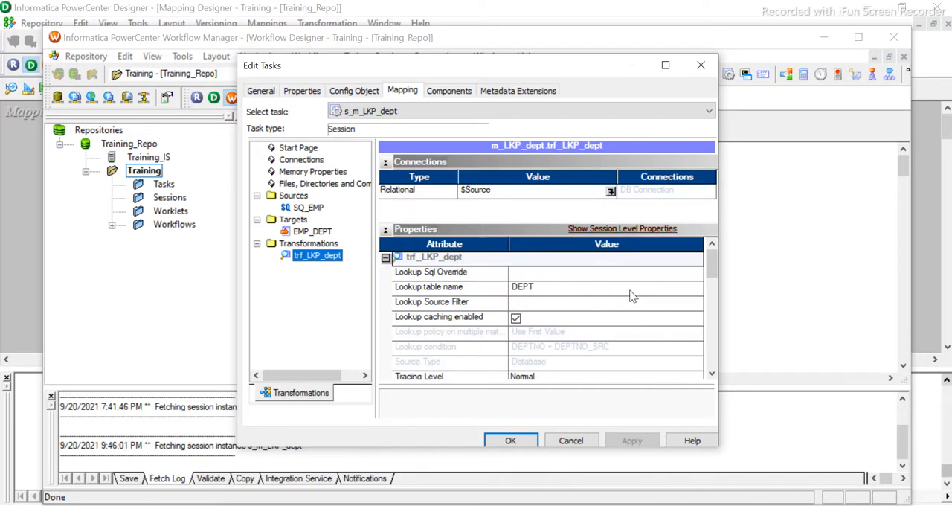
scroll(595, 279, down, 2)
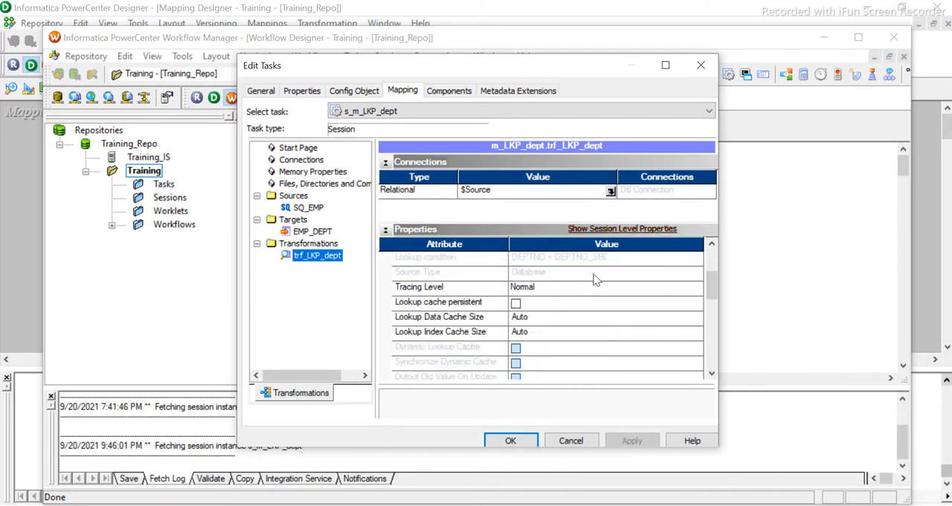
scroll(595, 279, up, 2)
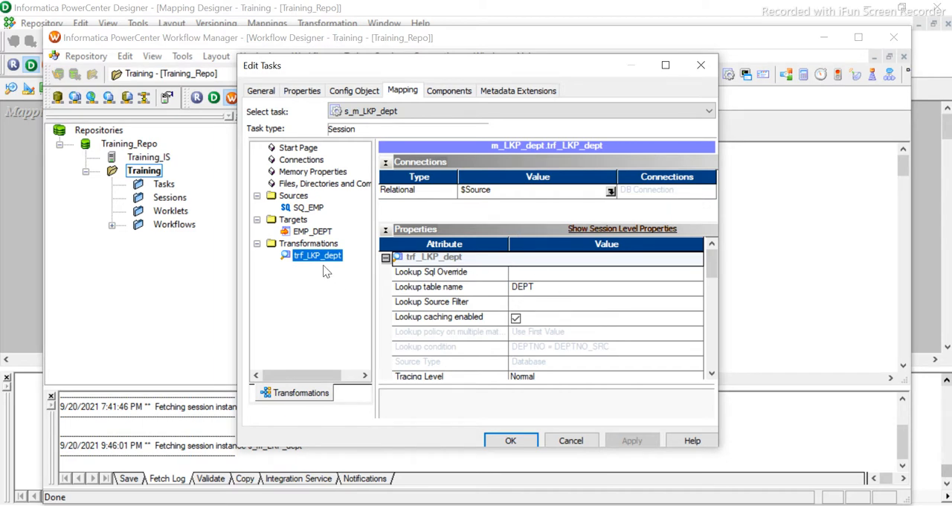
click(308, 232)
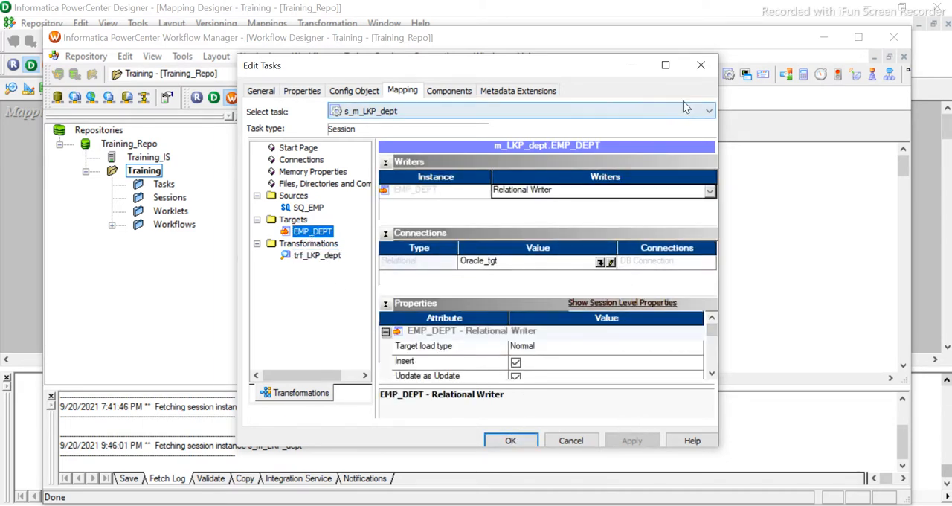
click(701, 65)
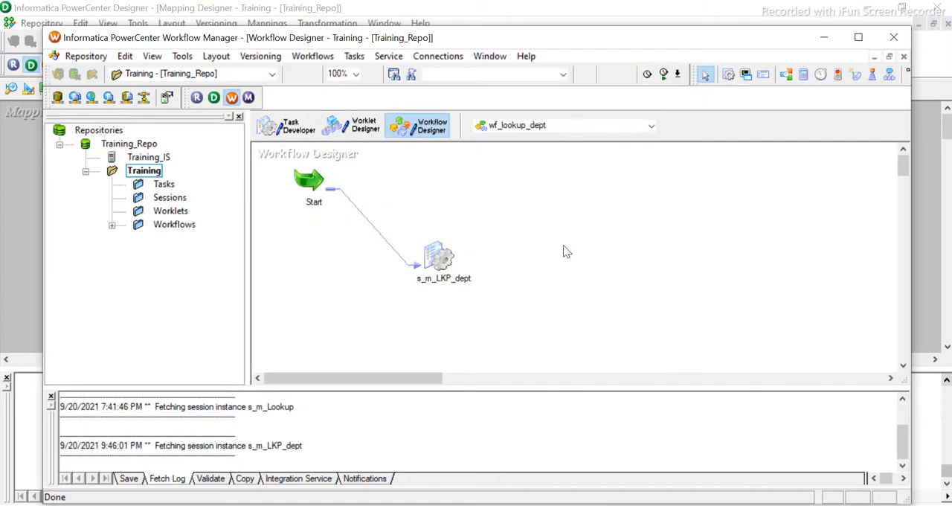
- Save the wf_lookup_dept workflow to the repository and start it
key(ctrl+s)
right_click(478, 199)
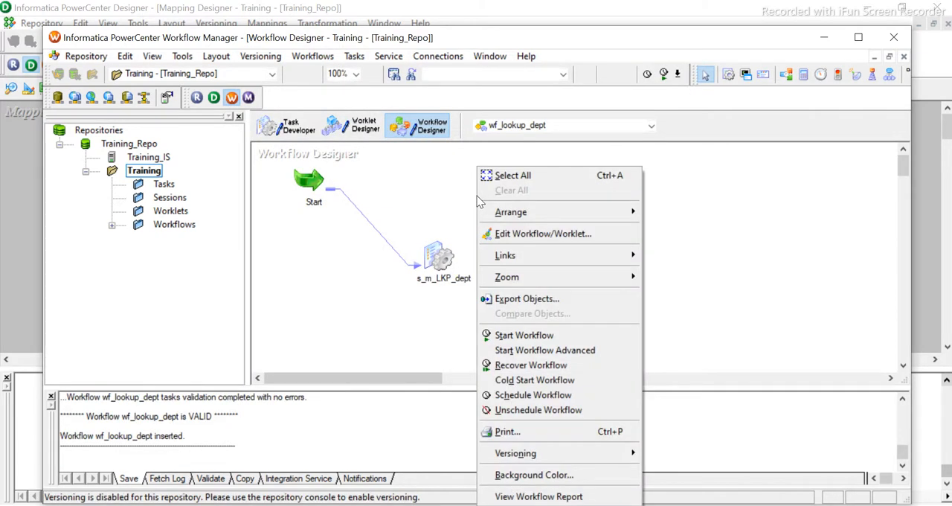
click(520, 334)
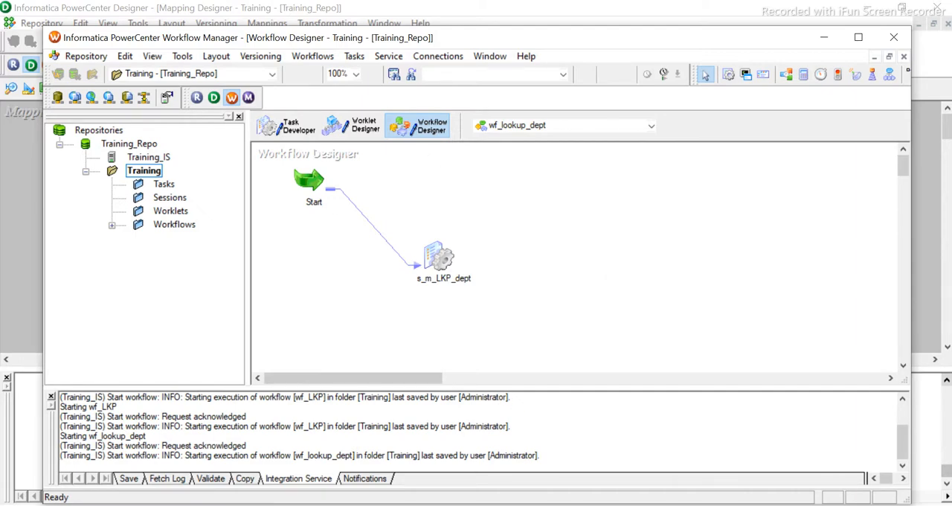
- Switch to PowerCenter Workflow Monitor and check the run status of wf_lookup_dept and its s_m_LKP_dept session
click(393, 505)
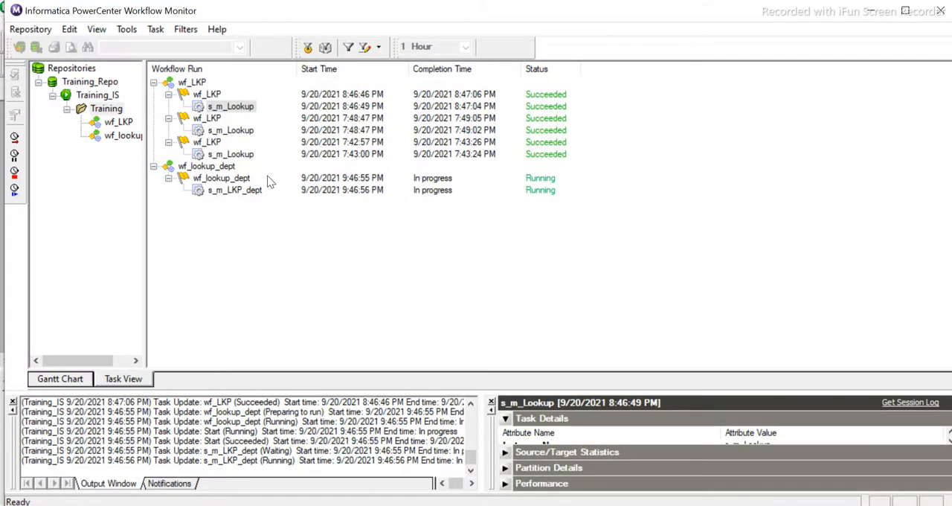
click(221, 180)
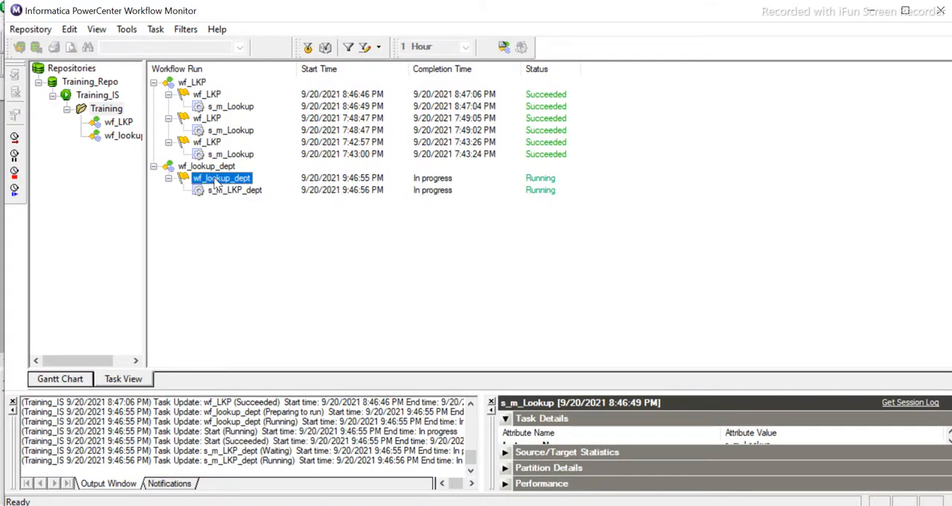
click(219, 192)
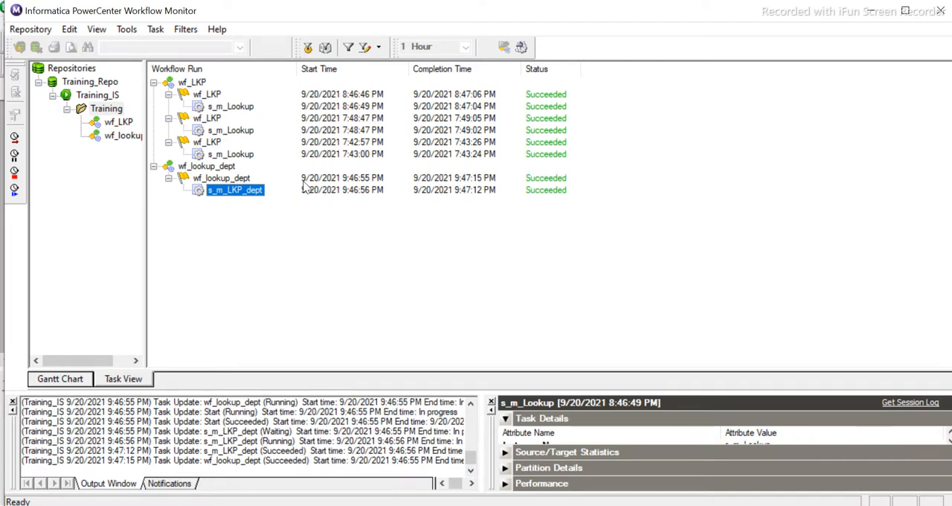
click(237, 179)
click(229, 189)
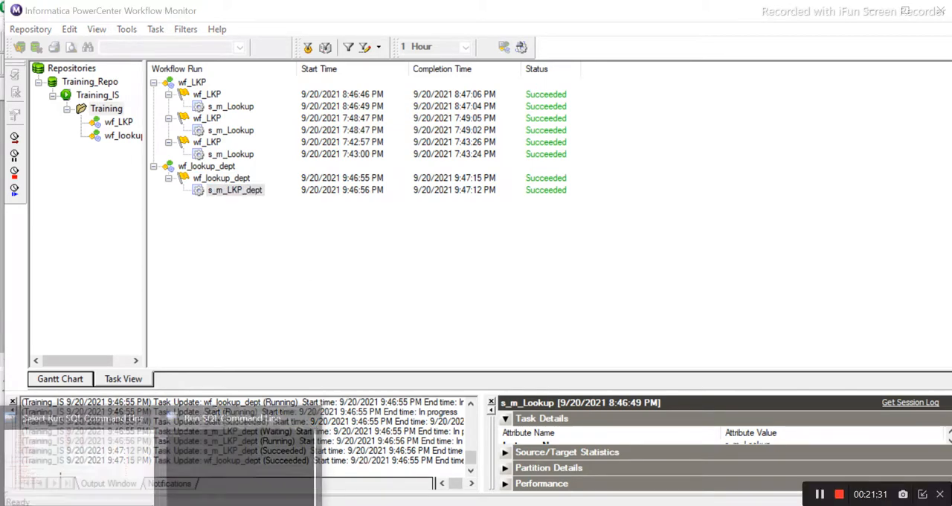
- Switch to Run SQL Command Line and query all rows of the emp_dept table
click(211, 461)
text(select * from em)
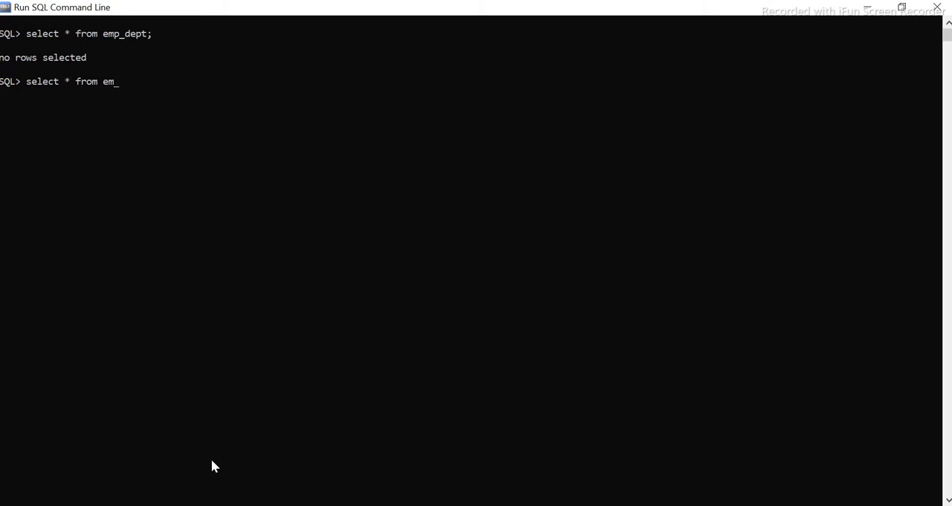
text(p_dept;)
key(Return)
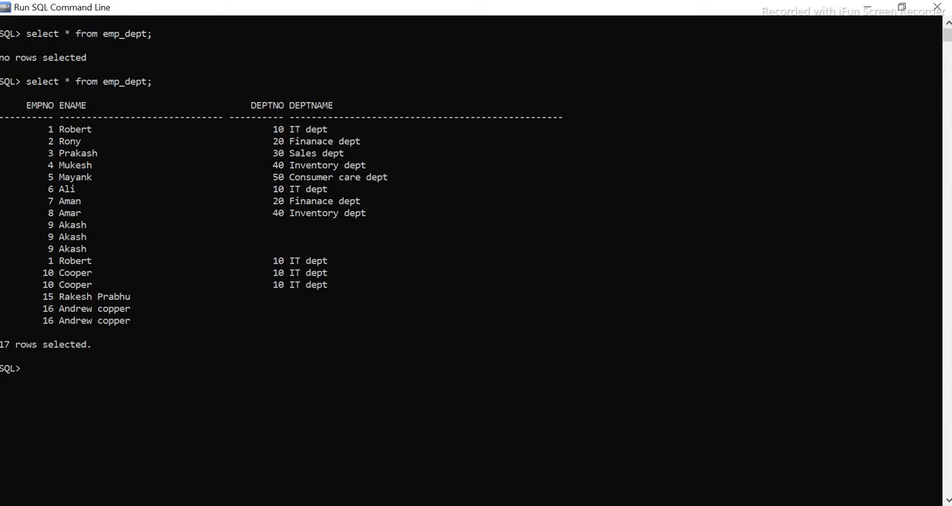
- Switch to PowerCenter Designer, replace the link into EMP_DEPT's DEPTNO with one from the lookup's DEPTNO_SRC port, and save m_LKP_dept
click(241, 446)
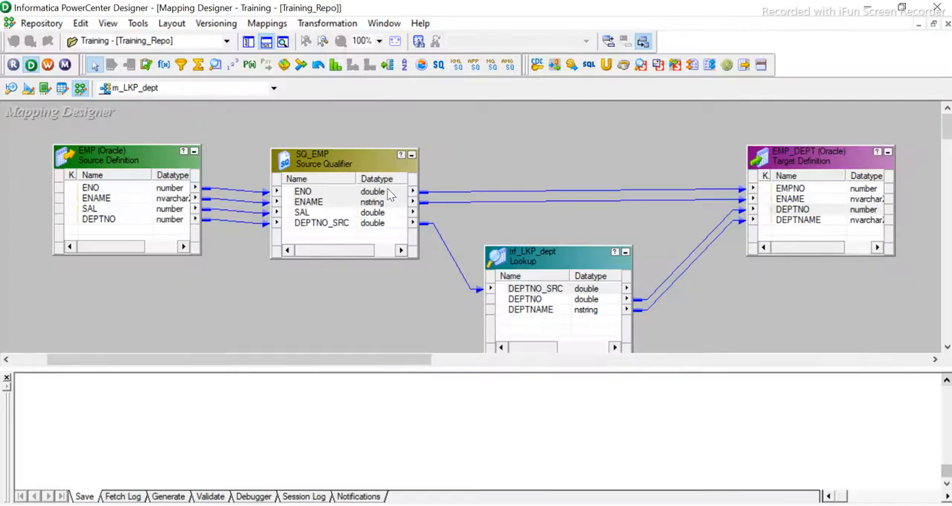
drag(589, 267, 588, 254)
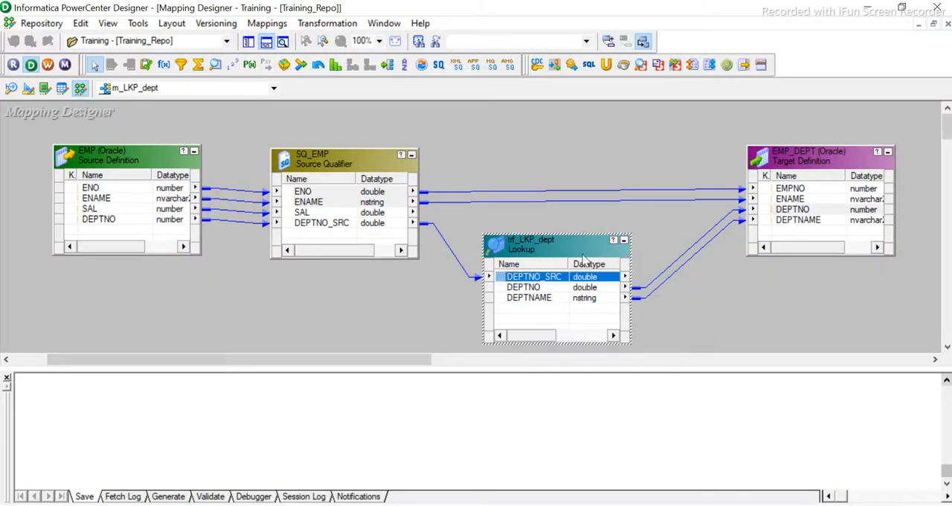
click(648, 288)
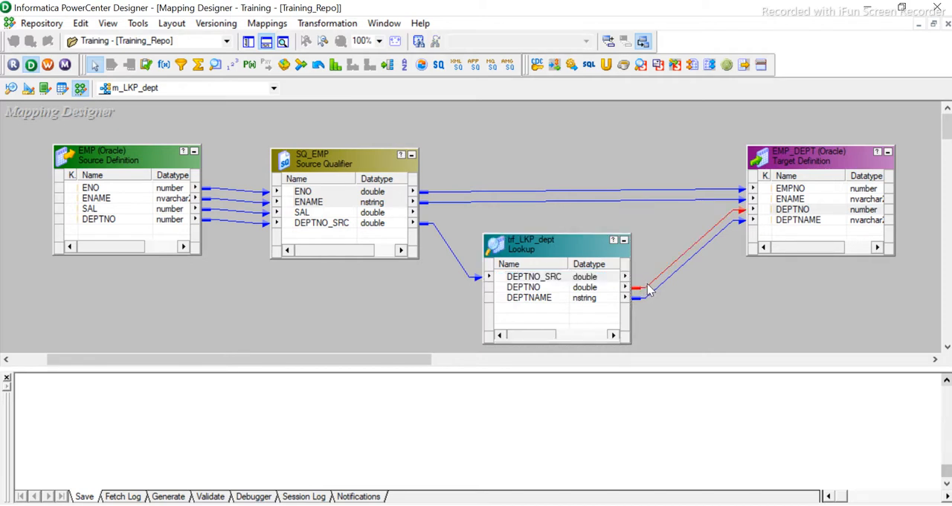
key(Delete)
drag(527, 276, 788, 216)
key(ctrl+s)
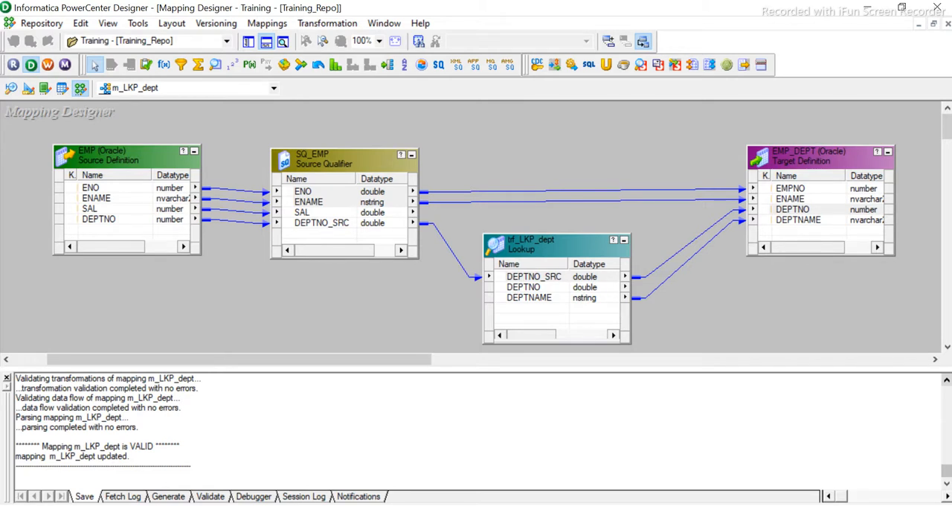
- Switch to Run SQL Command Line, delete all rows from the emp_dept table, and commit the deletion
mouse_move(159, 499)
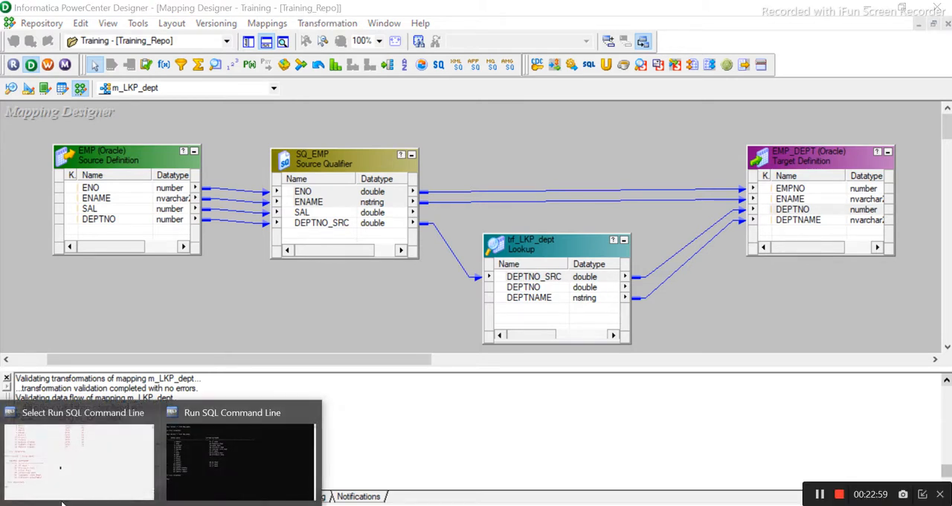
click(244, 476)
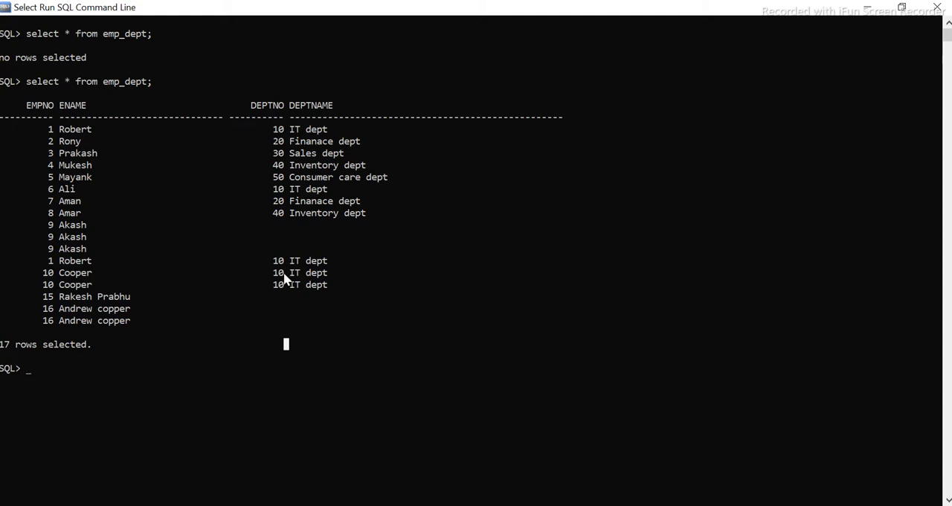
click(138, 356)
text(delete from em)
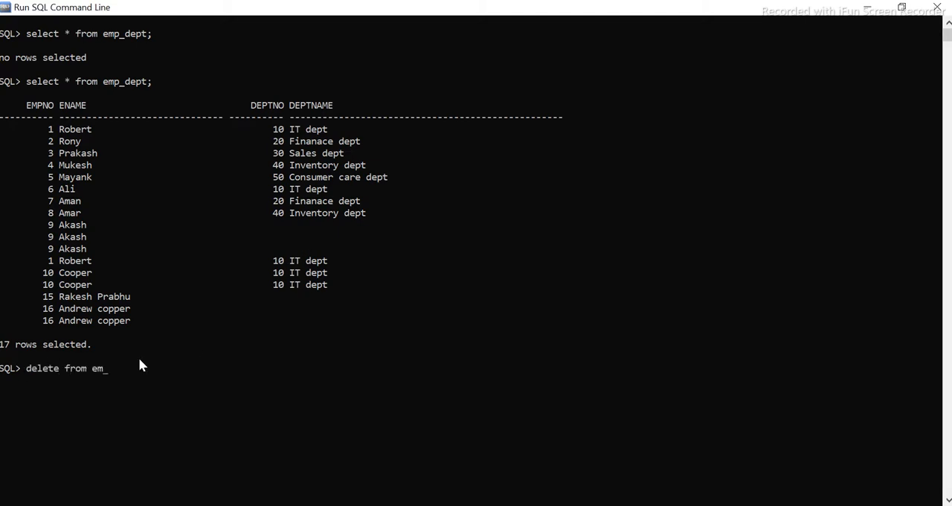
text(p_dept;)
key(Return)
text(commi)
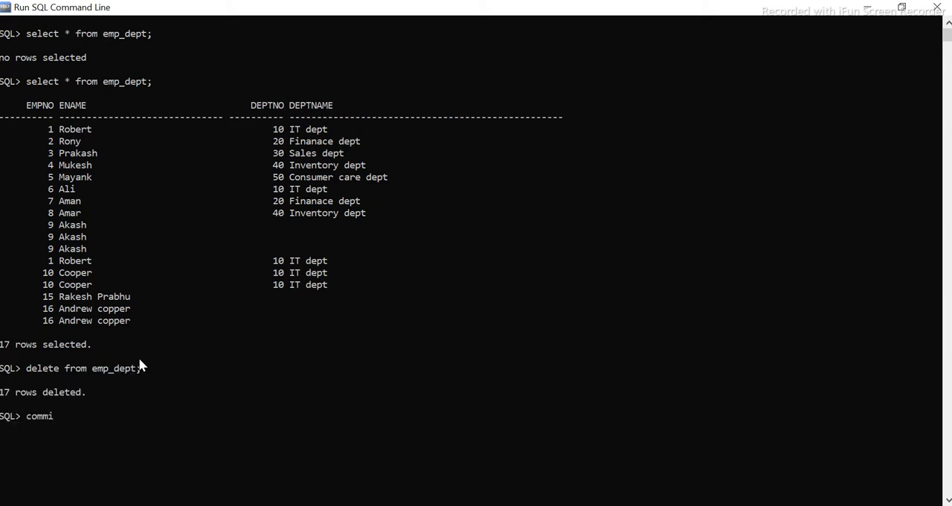
text(t;)
key(Return)
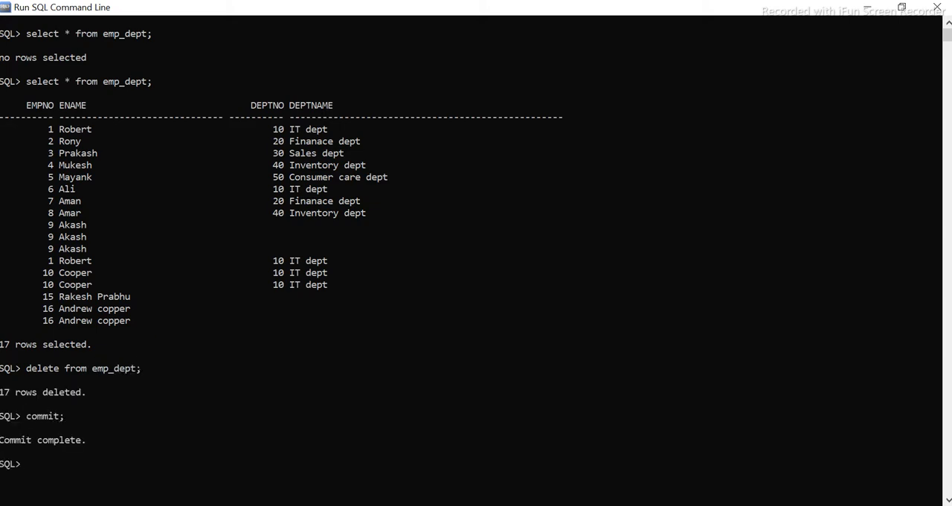
- Switch to PowerCenter Workflow Manager, start wf_lookup_dept, and check its new s_m_LKP_dept session run in Workflow Monitor
click(393, 447)
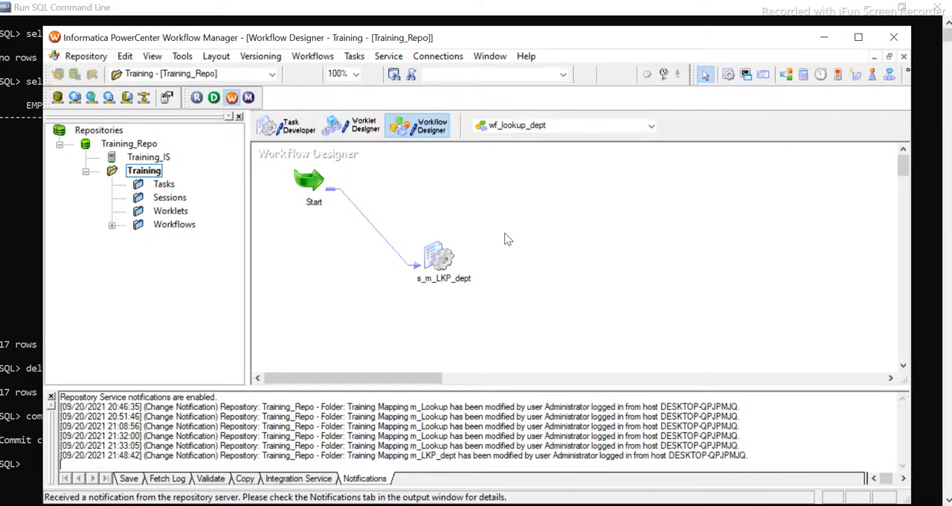
right_click(527, 206)
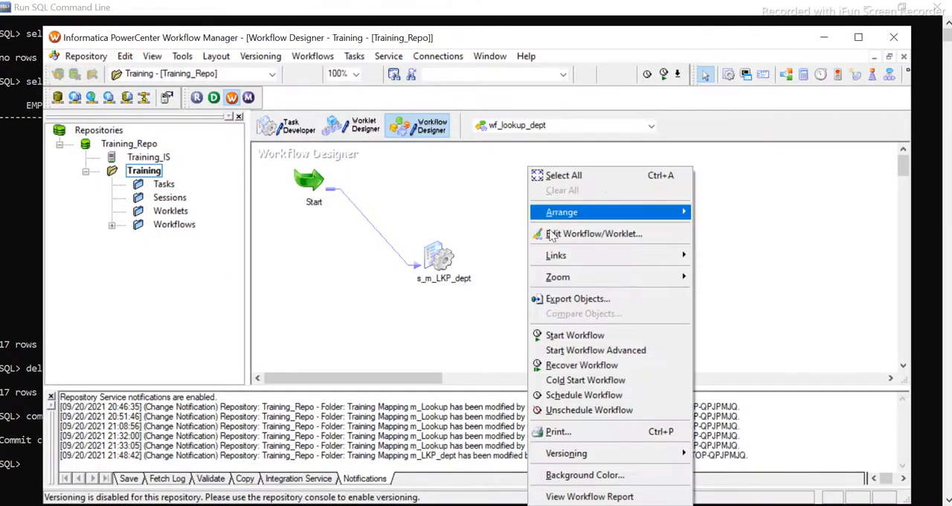
click(569, 336)
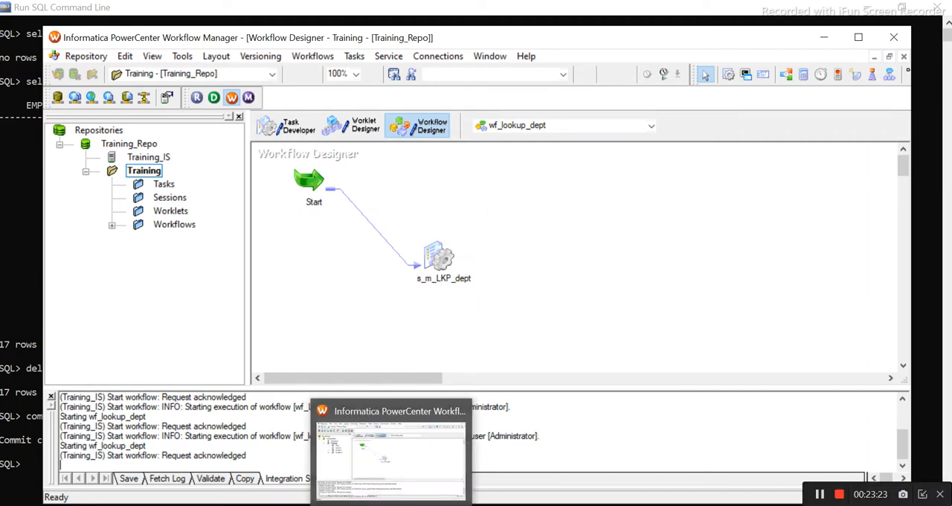
click(386, 453)
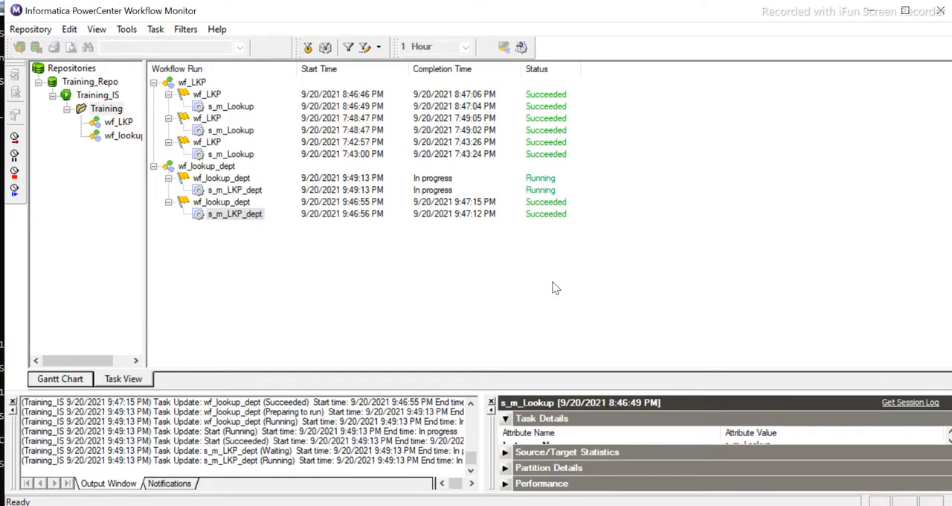
click(262, 190)
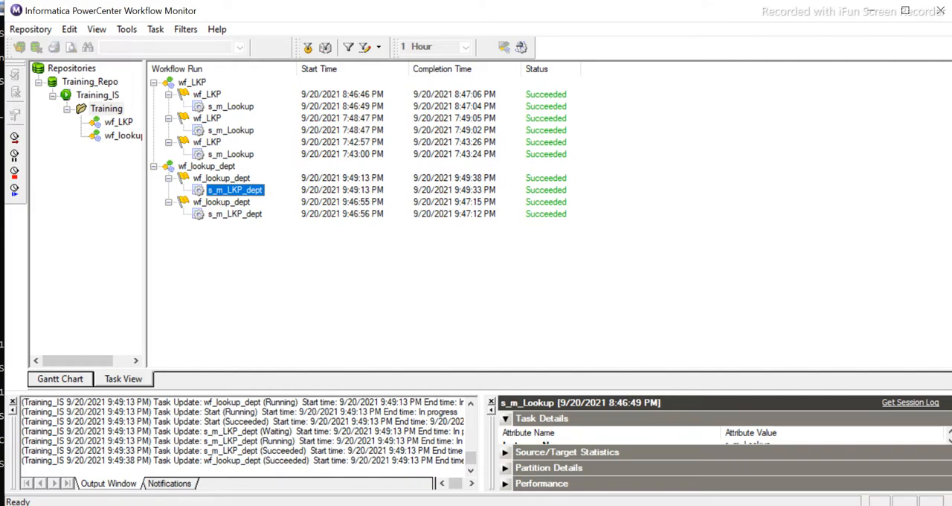
- Switch back to Run SQL Command Line and clear the screen of earlier output
mouse_move(162, 505)
click(208, 438)
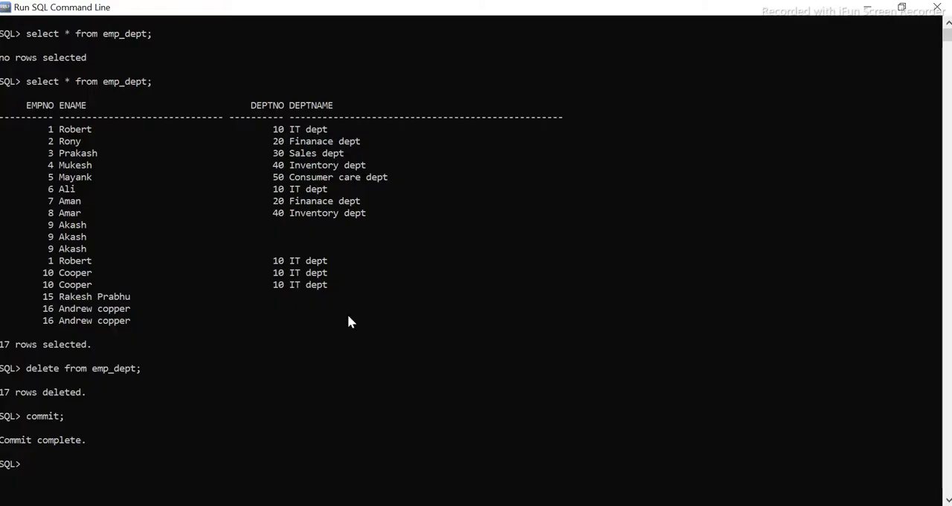
key(Up)
key(Up)
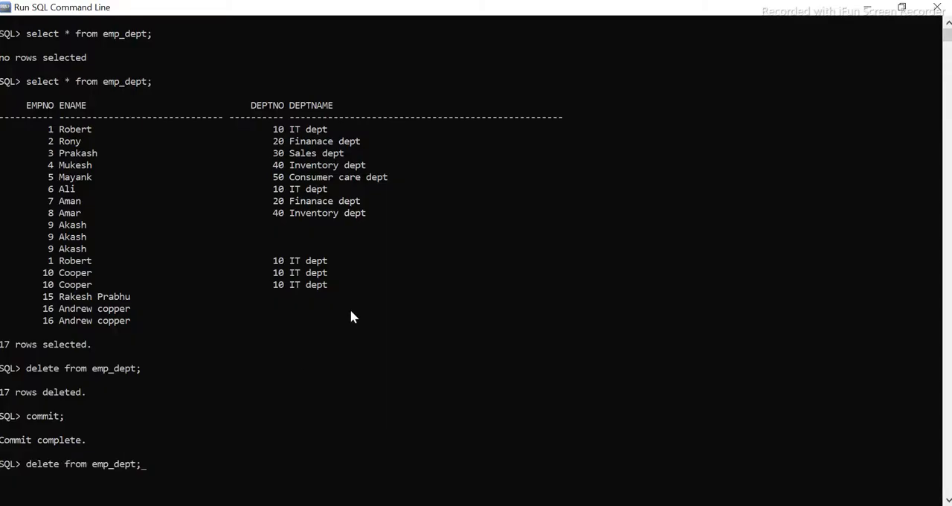
key(BackSpace)
key(BackSpace)
key(BackSpace)
key(BackSpace)
key(BackSpace)
key(BackSpace)
key(BackSpace)
key(BackSpace)
key(BackSpace)
key(BackSpace)
key(BackSpace)
key(BackSpace)
key(BackSpace)
key(BackSpace)
key(BackSpace)
key(BackSpace)
key(BackSpace)
key(BackSpace)
key(BackSpace)
key(BackSpace)
text(clr)
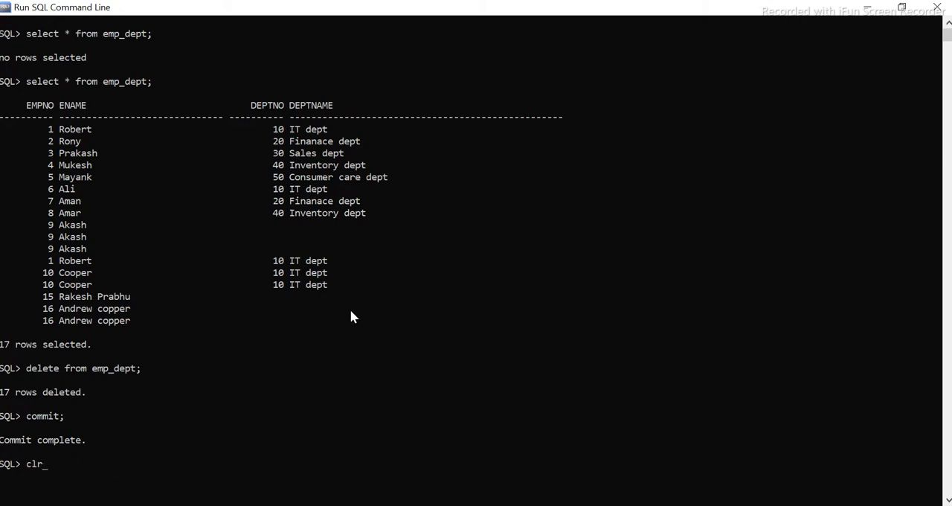
text(aear scr)
key(Return)
- Rerun the query that selects all rows of the emp_dept table
key(Up)
key(Up)
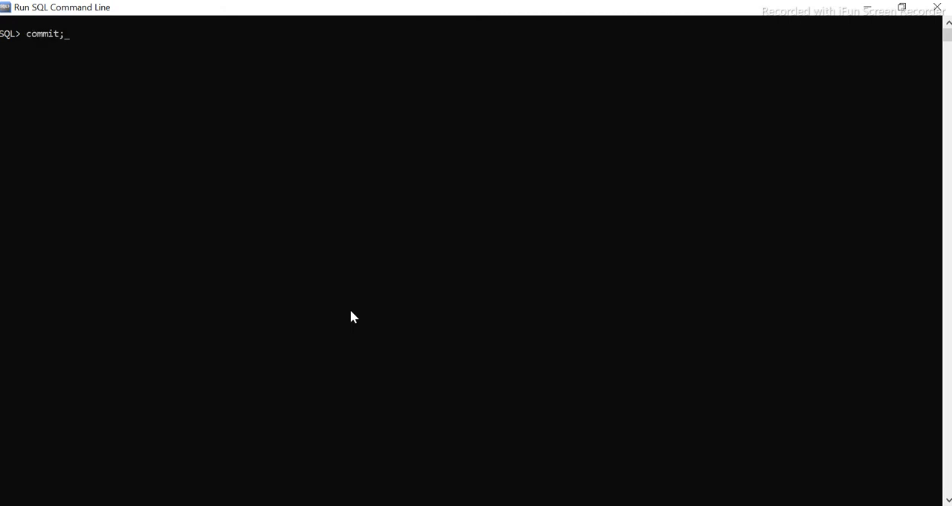
key(Up)
key(Up)
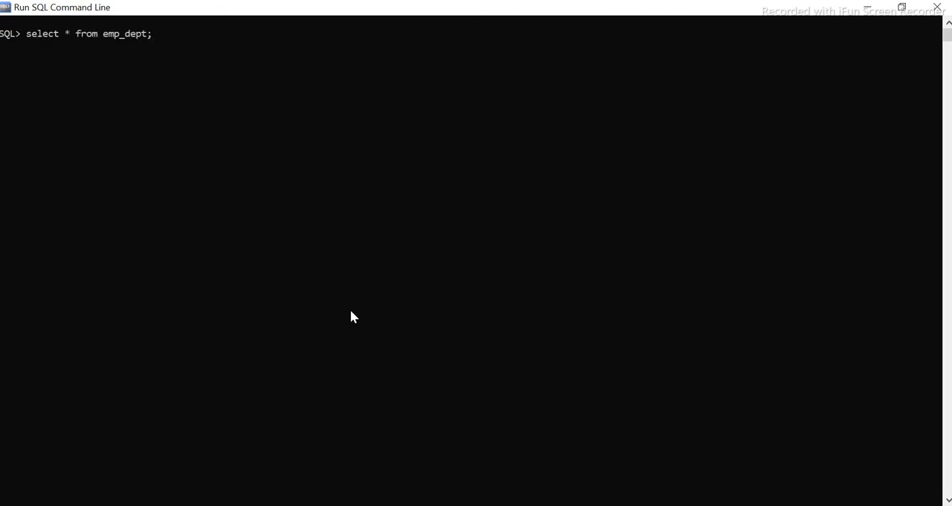
key(Return)
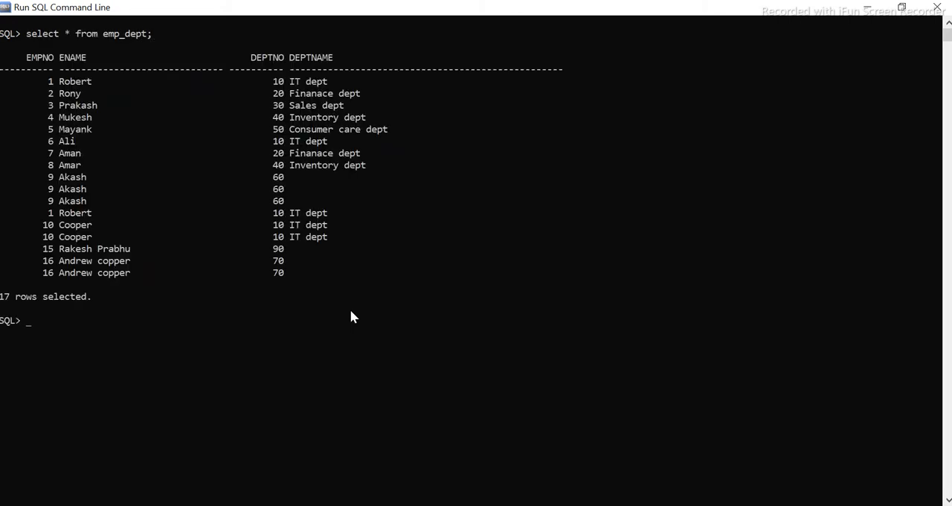
- Examine the DEPTNO values of the emp_dept rows without a department name and compare them with the dept table in the other SQL window
drag(276, 176, 281, 202)
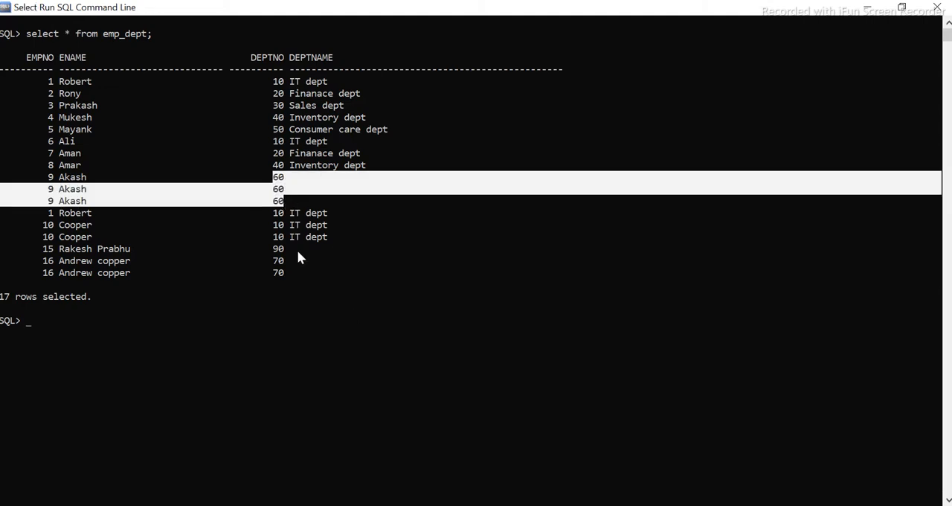
drag(276, 250, 278, 273)
click(346, 262)
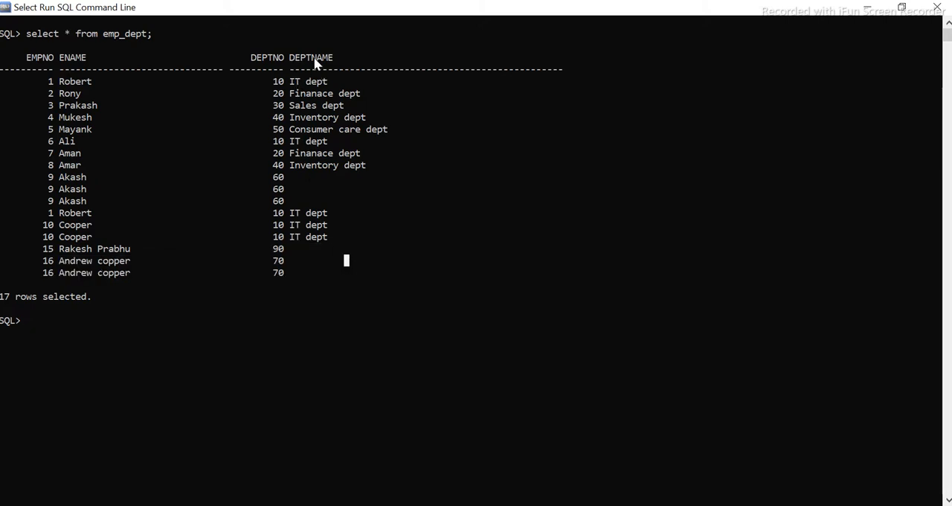
double_click(278, 250)
click(279, 261)
click(276, 273)
click(275, 189)
click(275, 177)
click(280, 201)
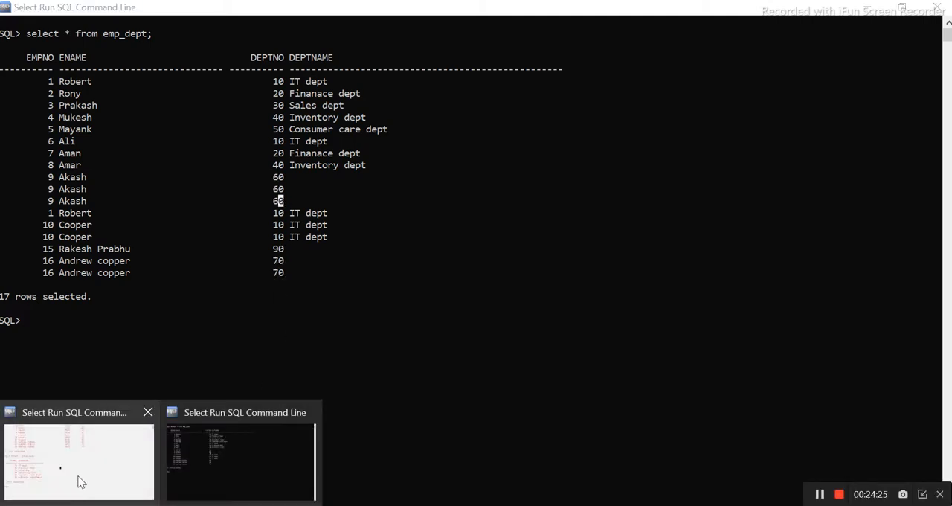
click(94, 452)
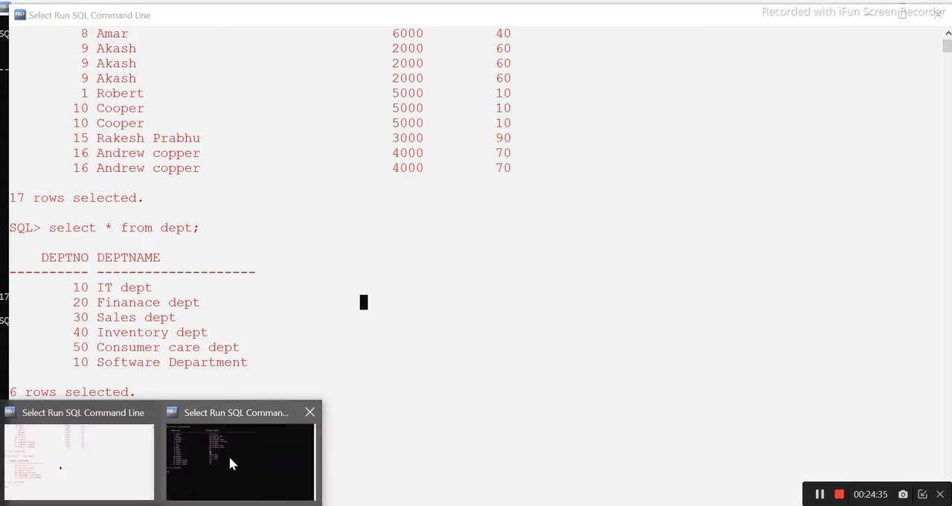
click(229, 456)
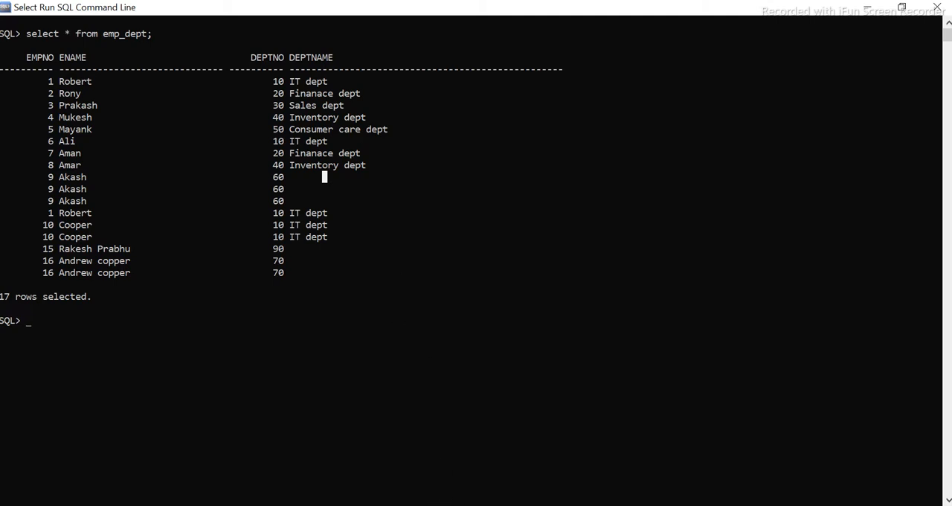
mouse_move(503, 505)
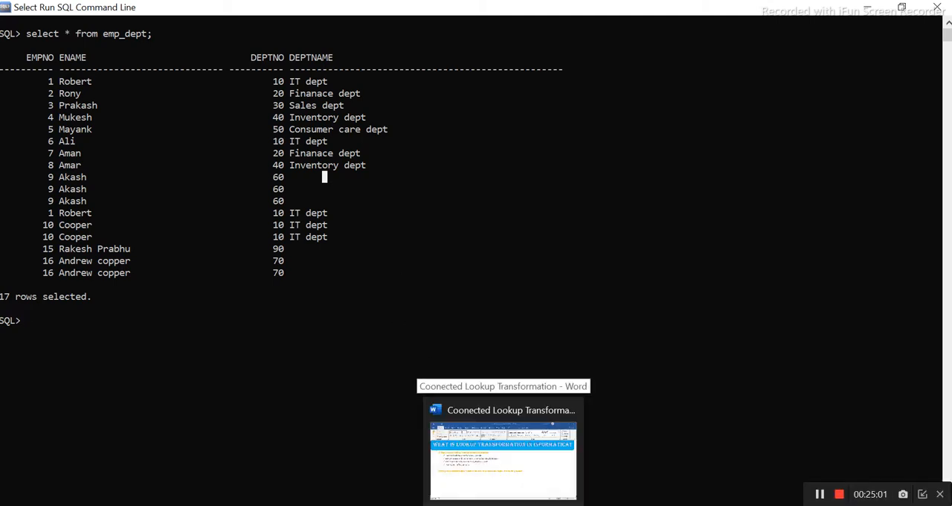
click(466, 456)
key(alt+Tab)
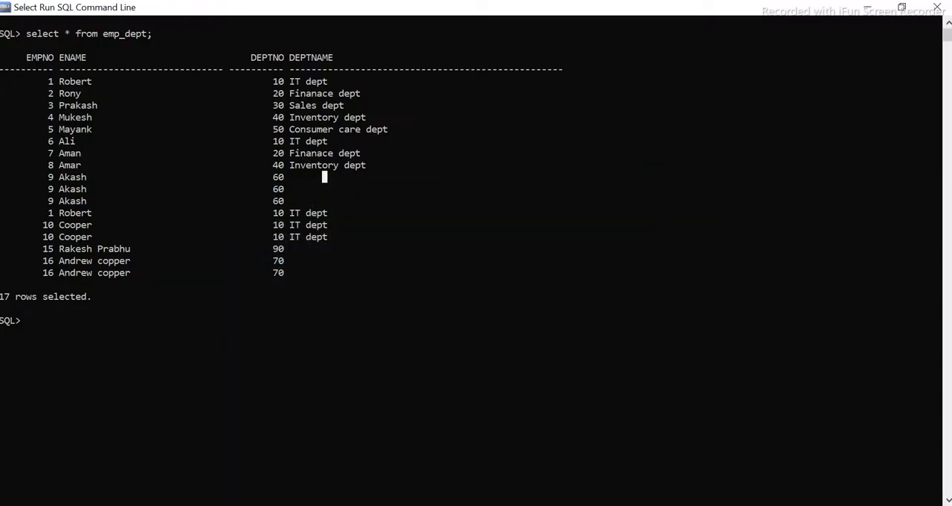
- Switch to Notepad and clear the existing notes on the Joiner and Lookup transformations
click(414, 473)
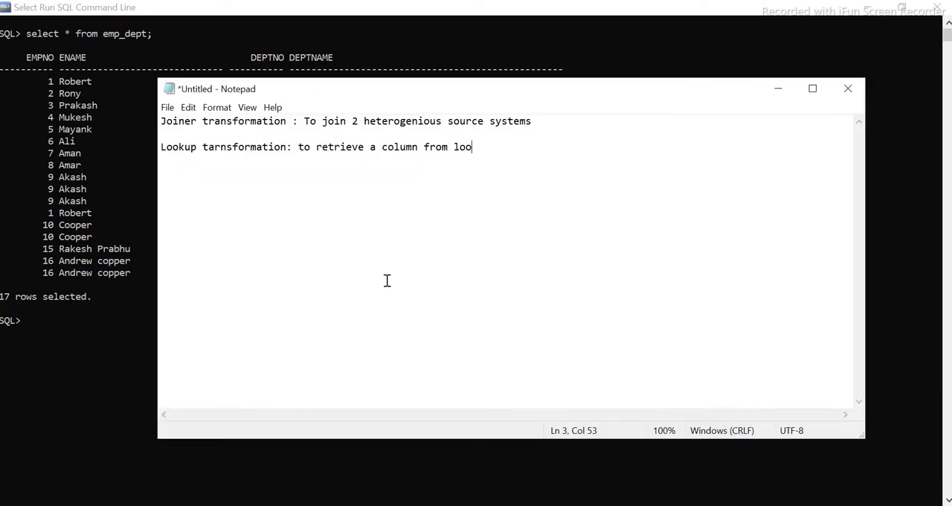
key(ctrl+a)
key(Delete)
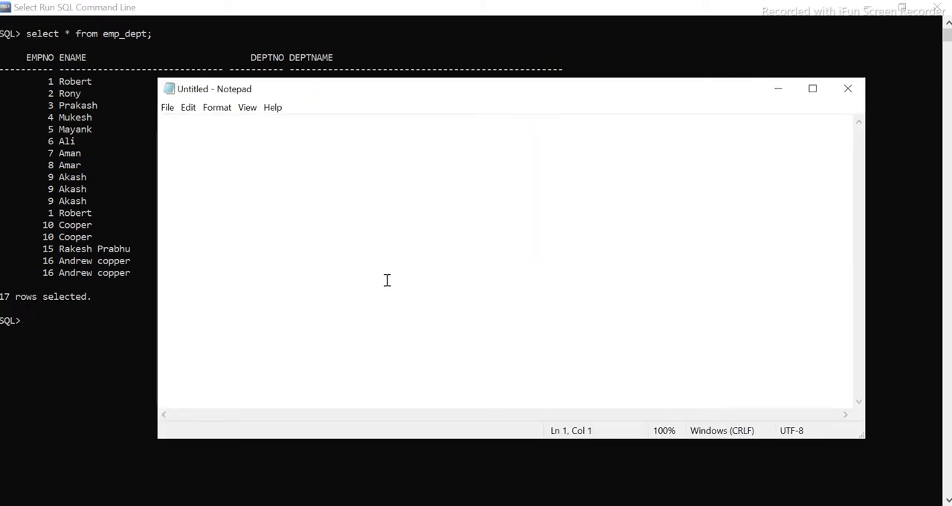
text(joiner)
key(BackSpace)
key(BackSpace)
key(BackSpace)
key(BackSpace)
key(BackSpace)
key(BackSpace)
key(BackSpace)
key(BackSpace)
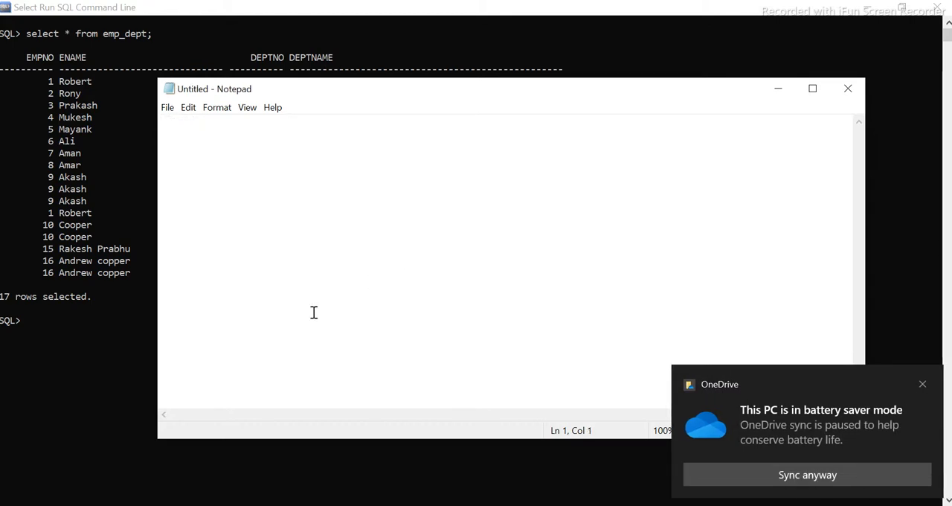
- Launch Excel and create a blank workbook
click(17, 500)
text(excel)
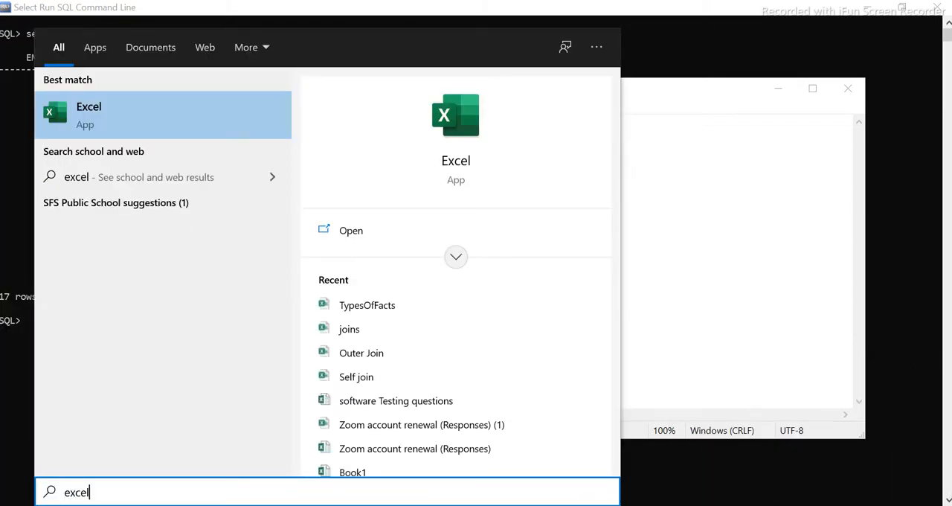
key(Return)
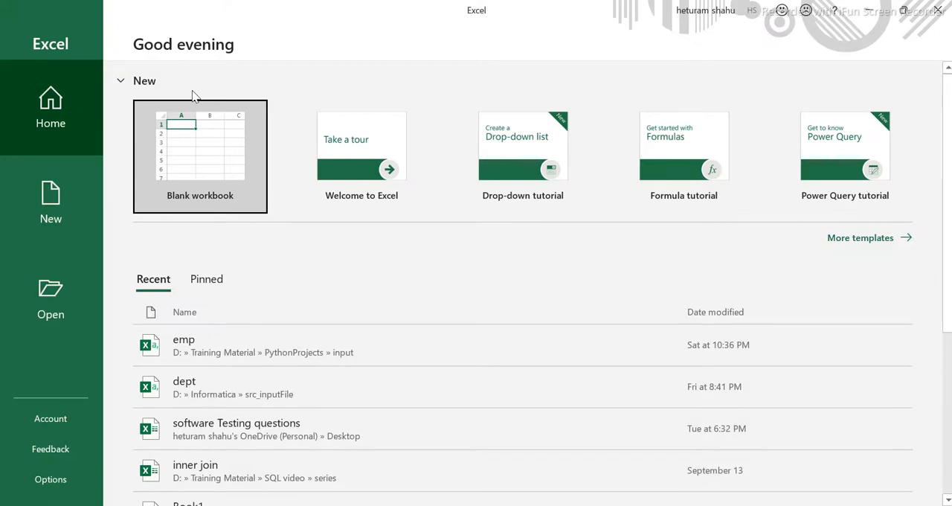
click(194, 149)
- Enter the comparison headings Joiner in cell B3 and Lookup in cell D3
key(Down)
key(Down)
key(Right)
text(Joiner)
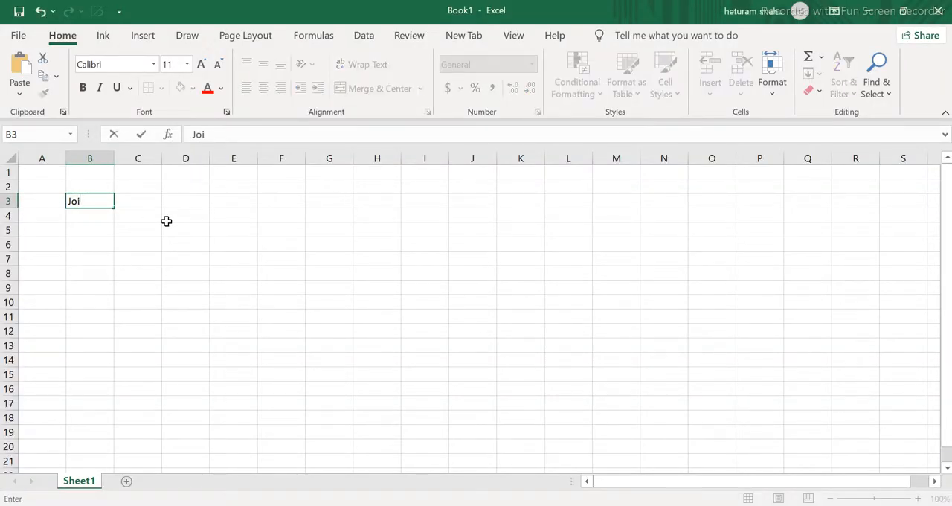
click(204, 201)
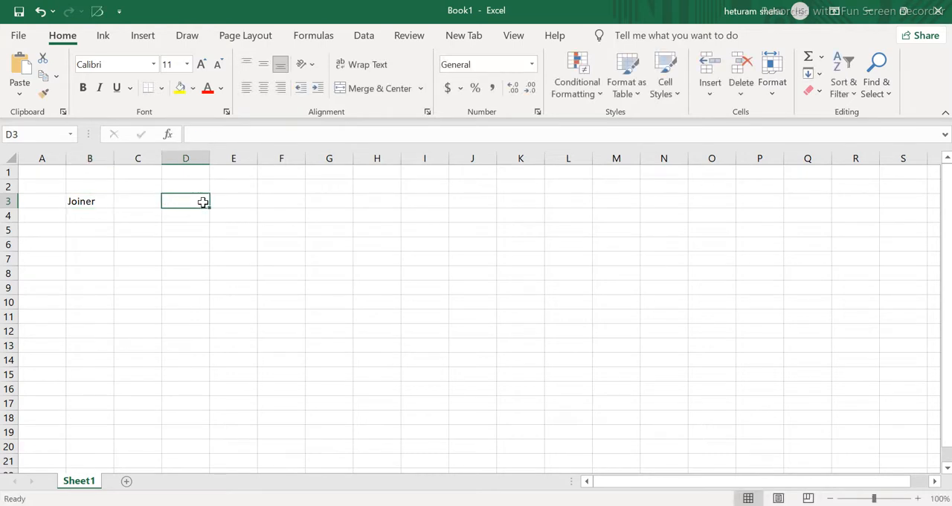
text(Lookup)
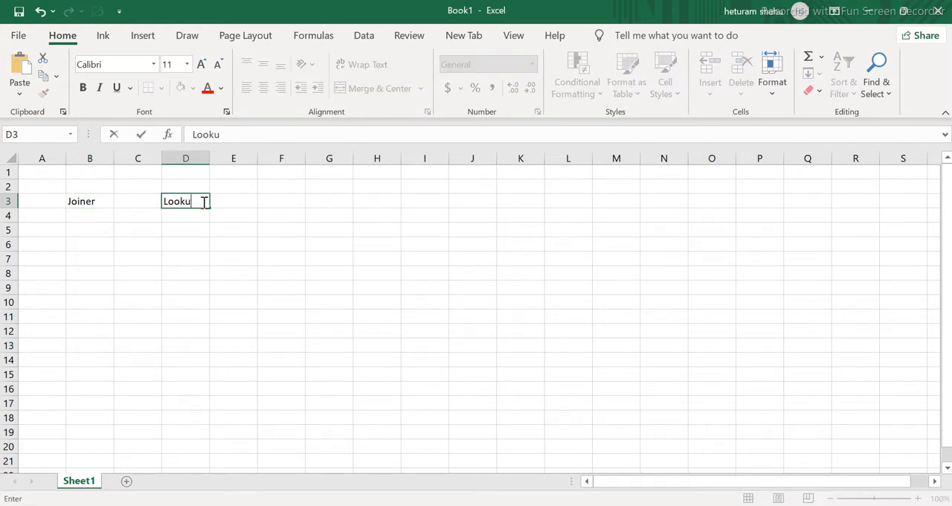
- Return to the Excel comparison, enter "all sort joins" in cell B4 under Joiner, and autofit column B to its contents
click(194, 239)
click(178, 200)
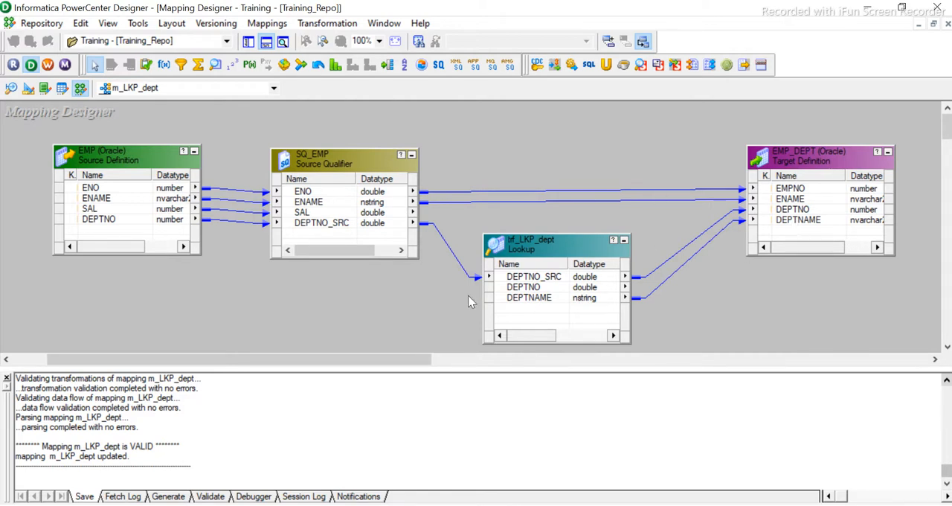
click(870, 7)
click(153, 270)
click(86, 215)
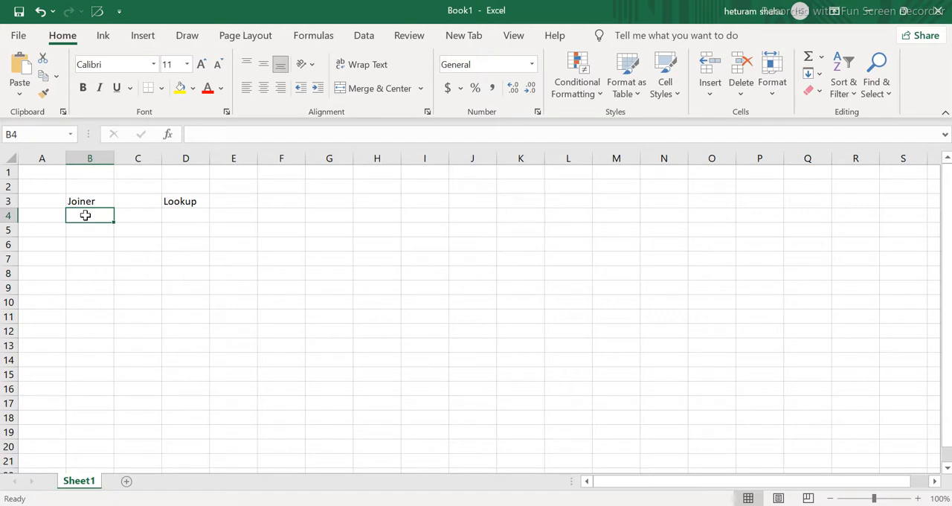
text(all sor)
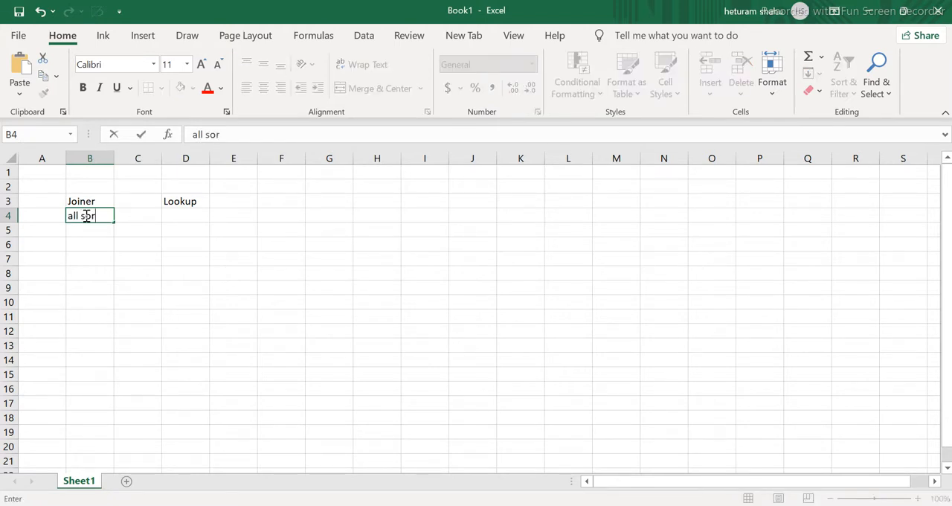
text(t joins)
double_click(113, 158)
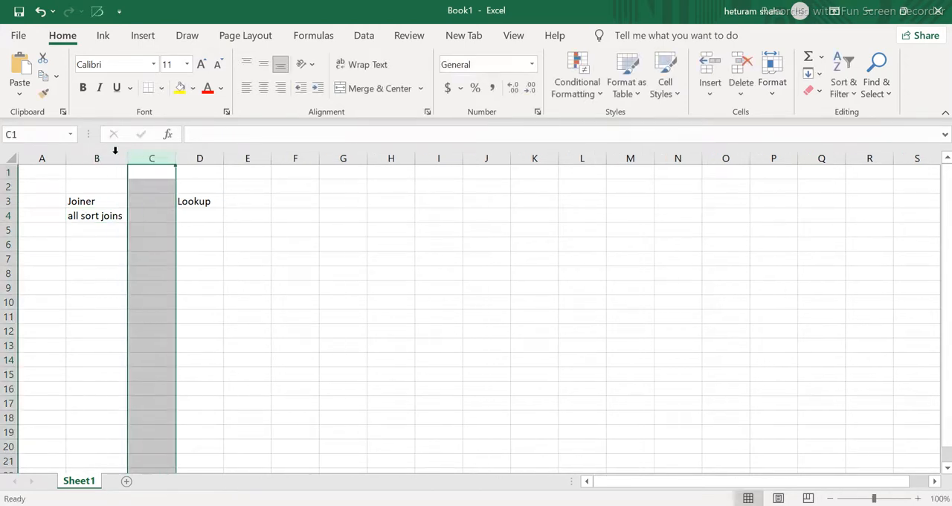
click(124, 217)
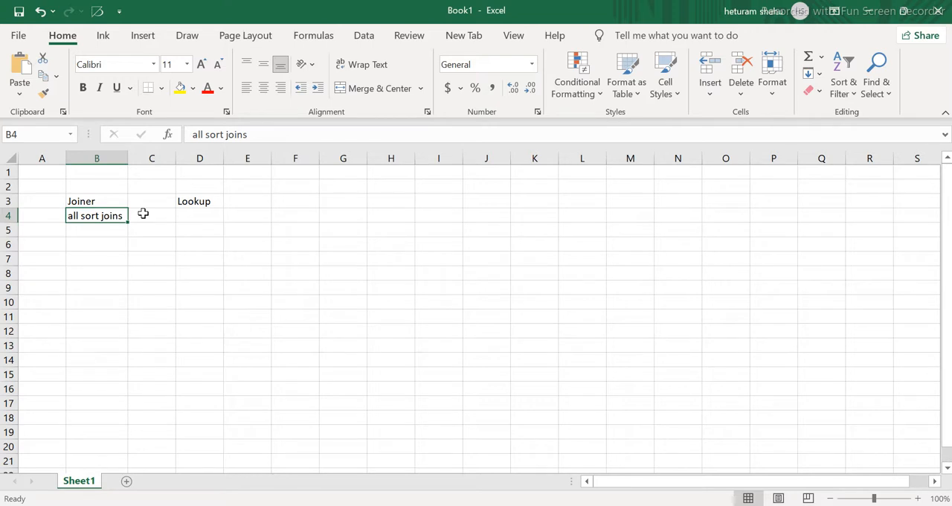
- Enter "left outer join" in cell D4 under the Lookup heading
click(198, 214)
text(le)
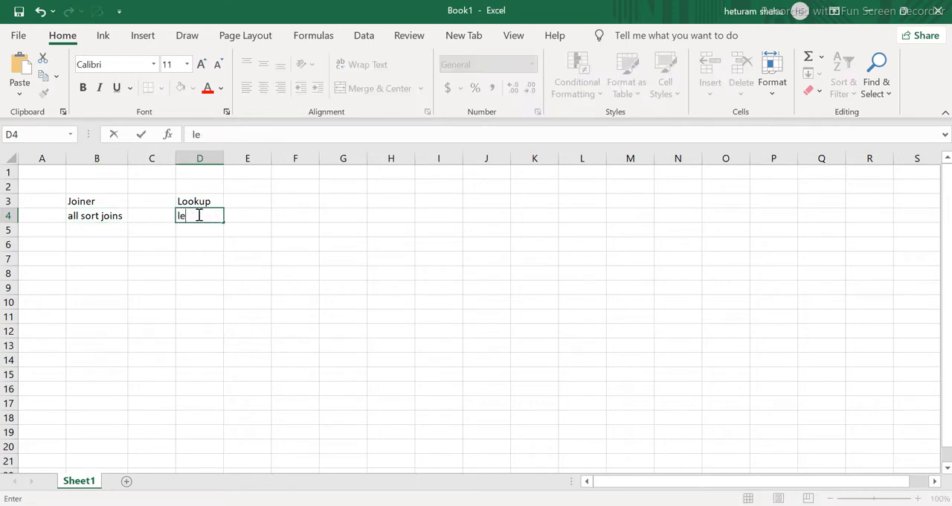
text(ft outer join)
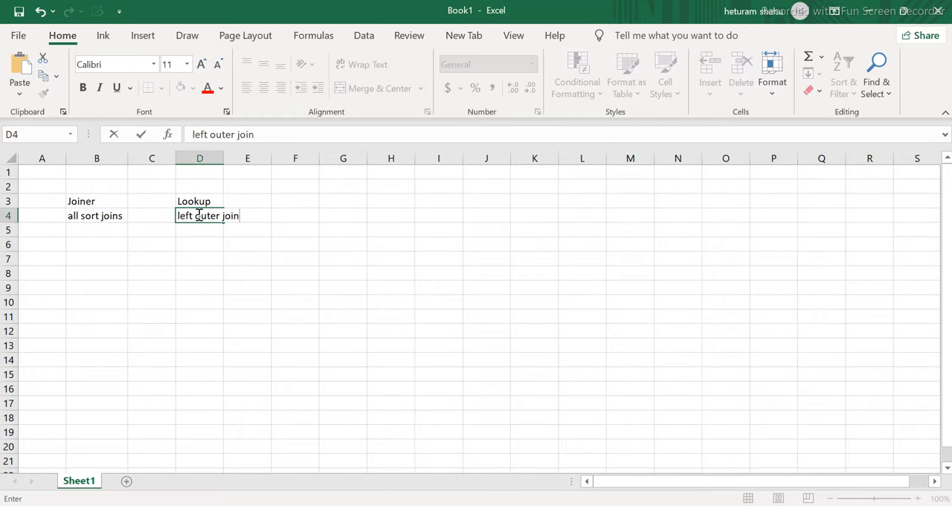
click(99, 225)
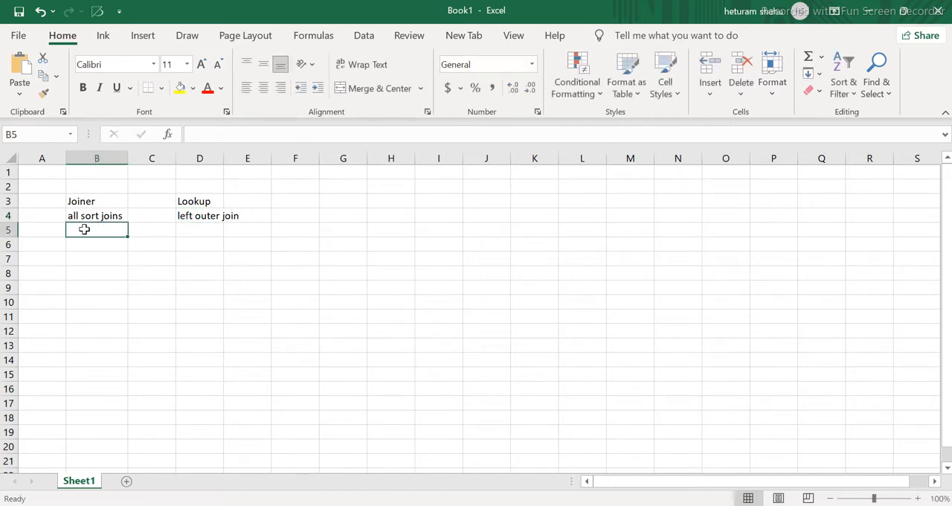
text(=)
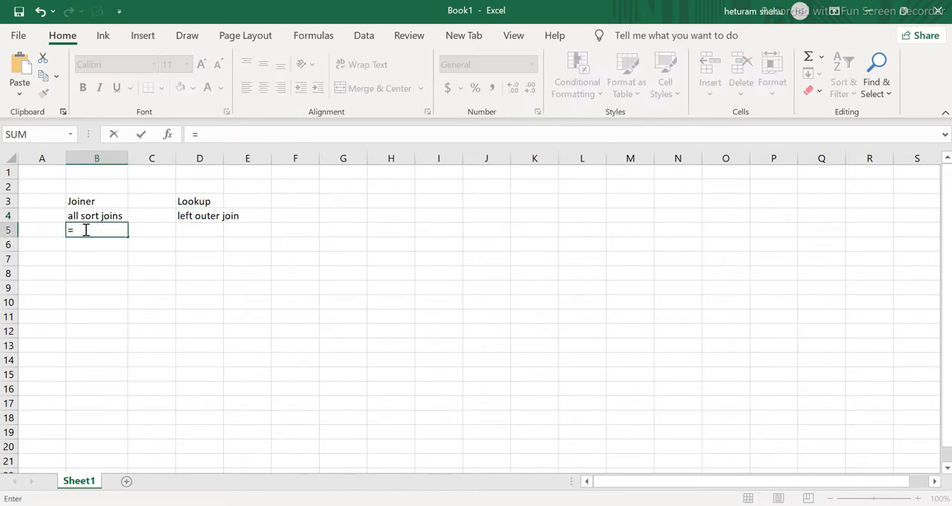
click(146, 232)
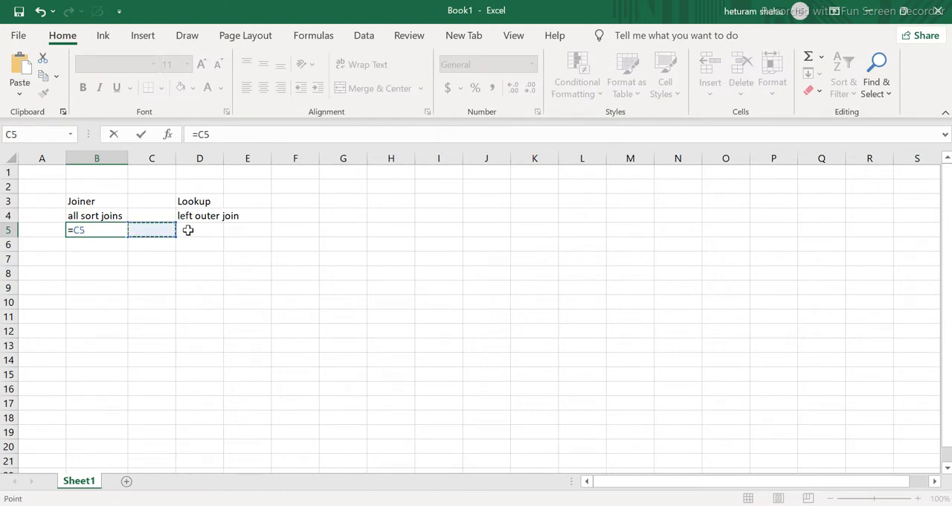
key(BackSpace)
click(37, 231)
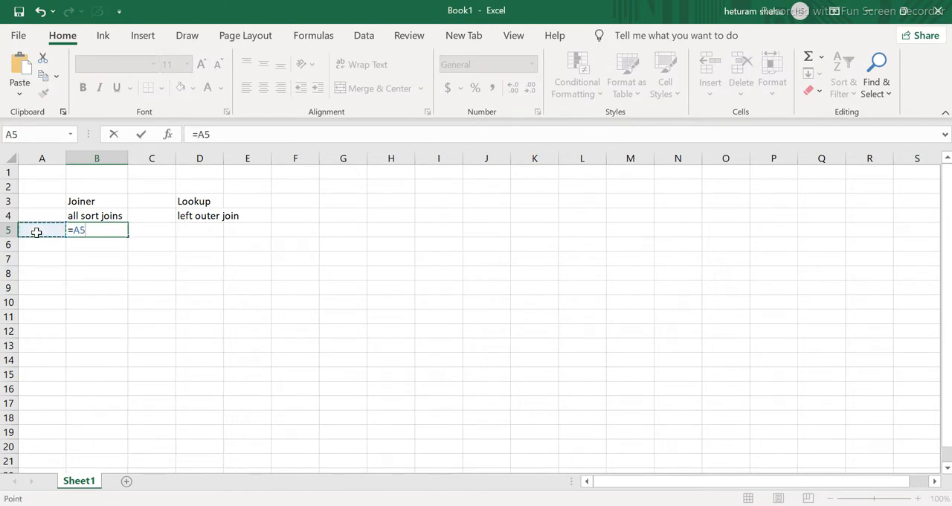
key(BackSpace)
key(BackSpace)
key(BackSpace)
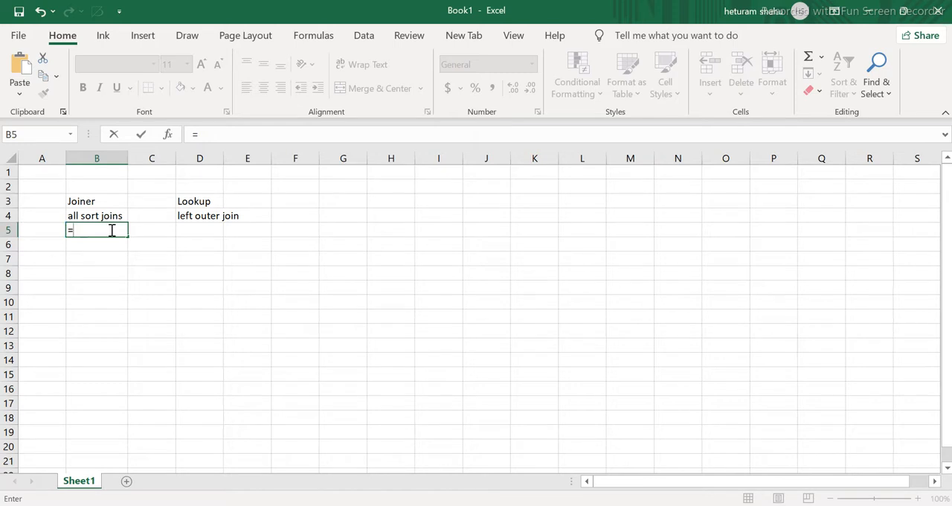
- Enter "equal" in cell B5 as the operator supported by the Joiner
text(eual)
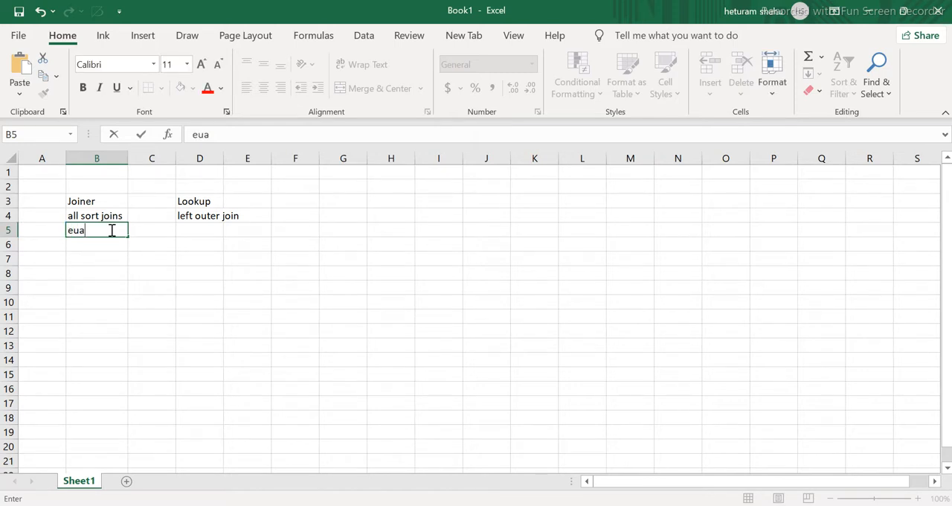
key(BackSpace)
key(BackSpace)
key(BackSpace)
text(qual)
click(188, 233)
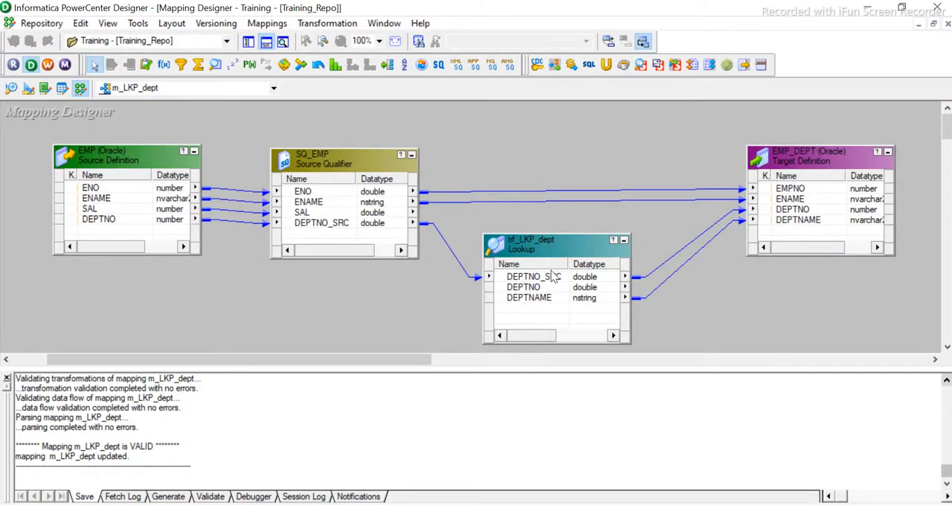
- Switch to PowerCenter Designer, examine the condition operators and properties of the trf_LKP_dept Lookup, then return to Excel
double_click(554, 245)
click(446, 159)
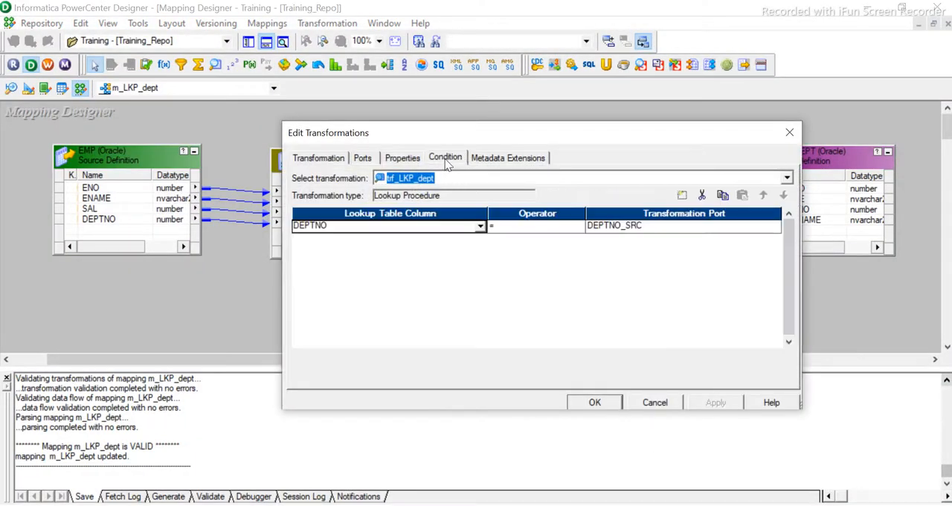
click(523, 228)
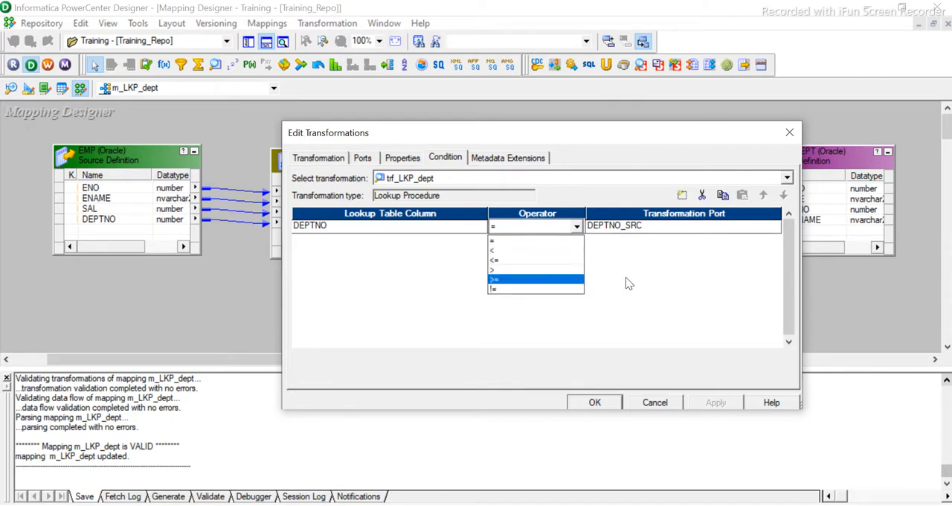
click(664, 284)
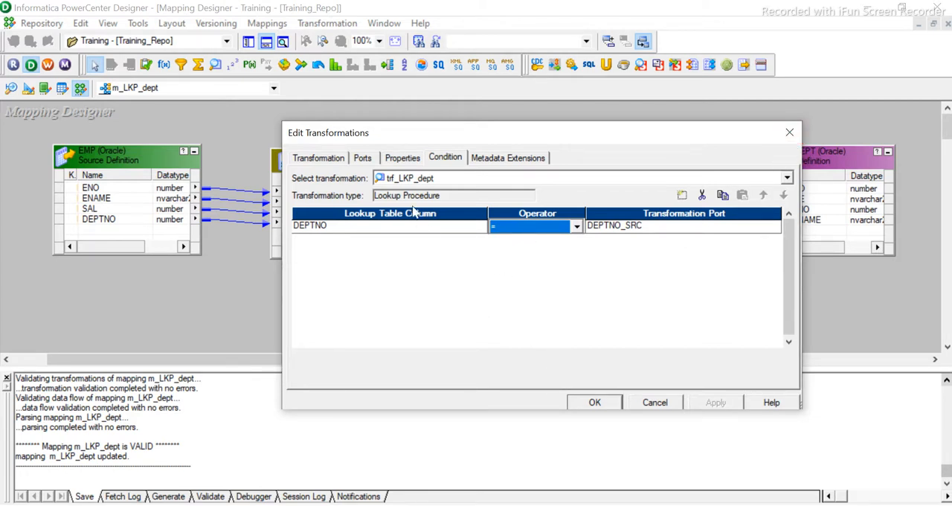
click(402, 159)
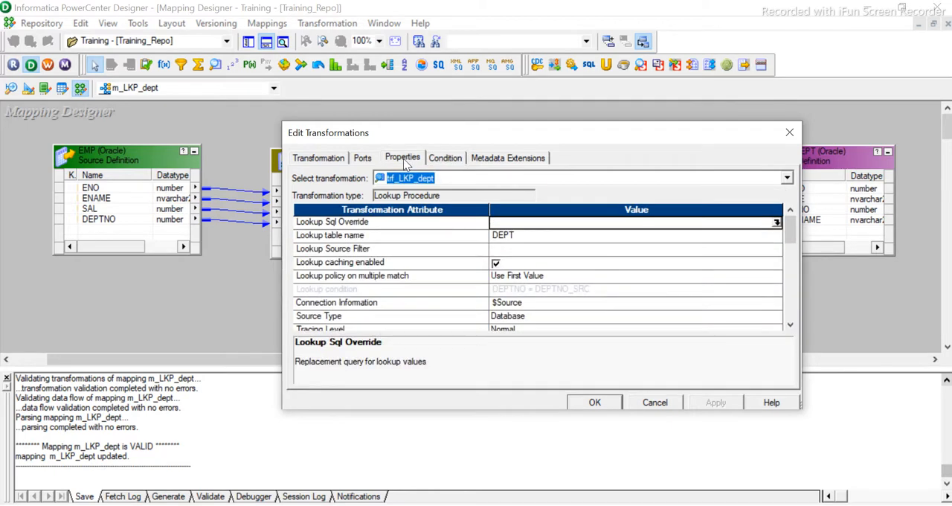
click(789, 133)
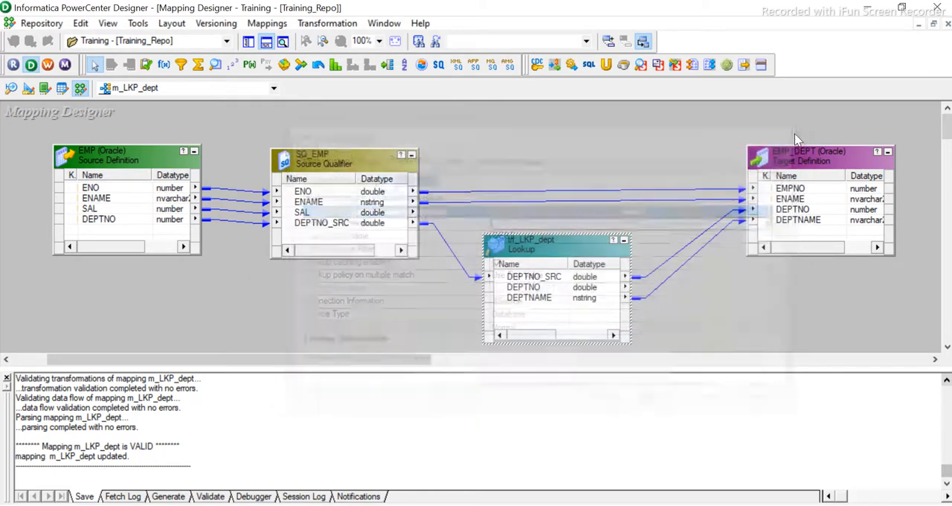
click(534, 505)
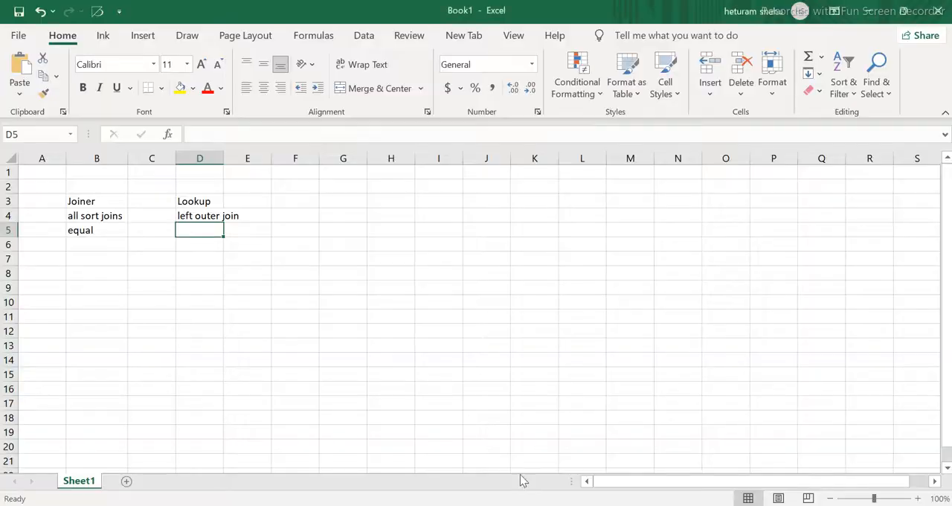
- Switch back to PowerCenter Designer and examine how the m_LKP_dept mapping feeds the EMP_DEPT target, including its DEPTNAME port
click(89, 247)
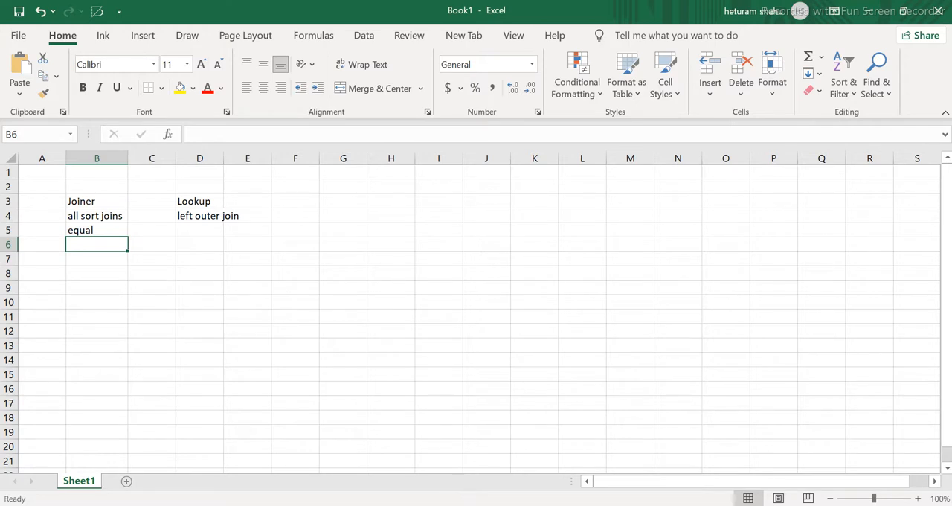
mouse_move(534, 504)
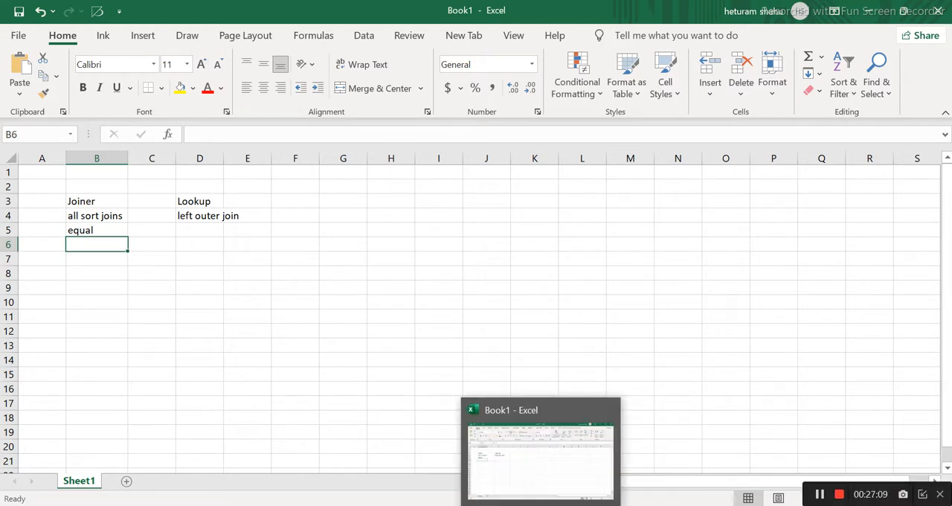
mouse_move(241, 504)
click(251, 504)
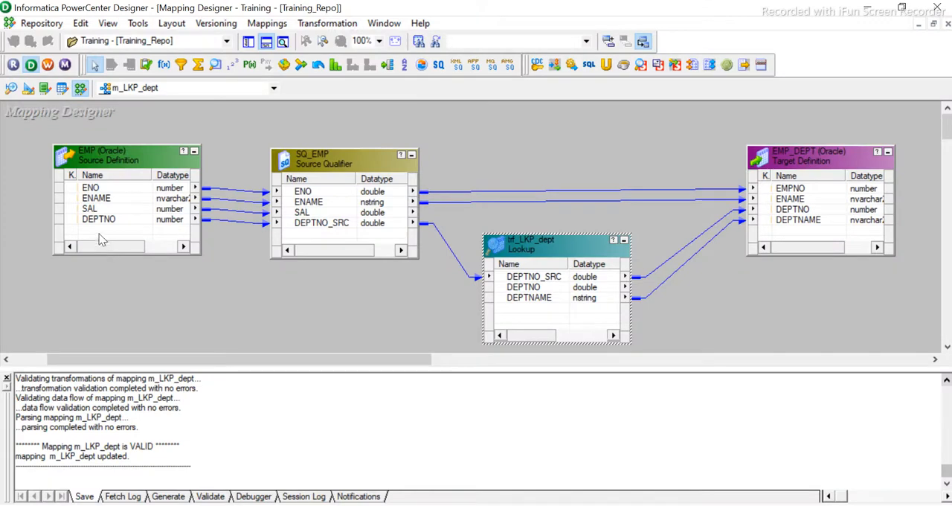
mouse_move(101, 160)
click(800, 222)
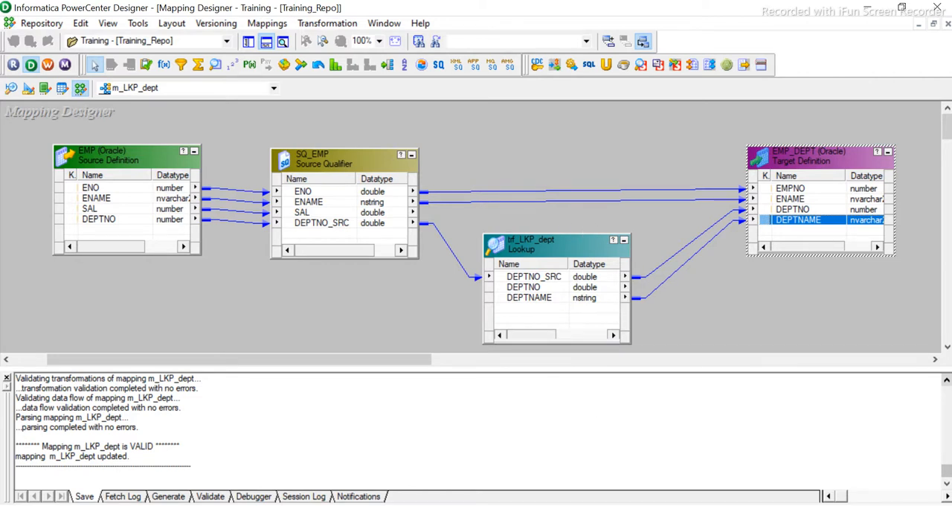
click(744, 298)
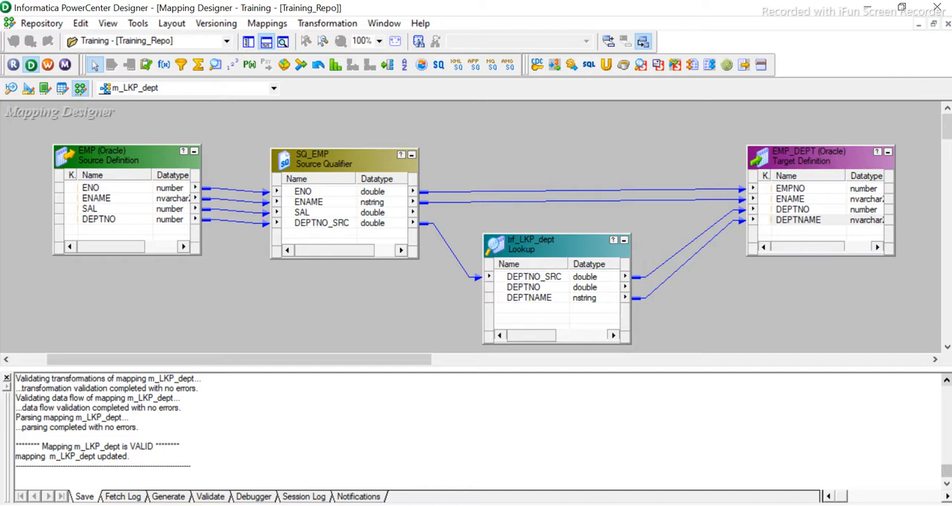
- Switch to Workflow Monitor and collapse the two most recent wf_LKP runs
click(412, 505)
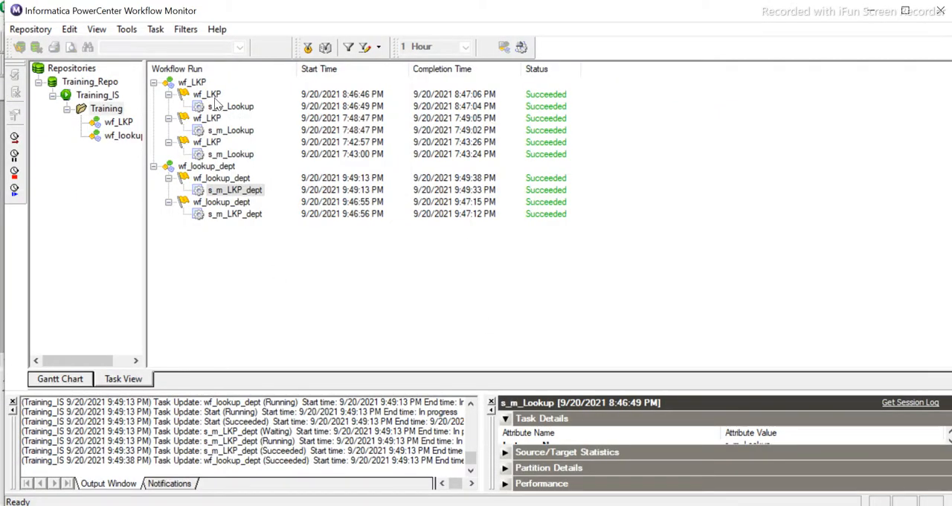
click(173, 96)
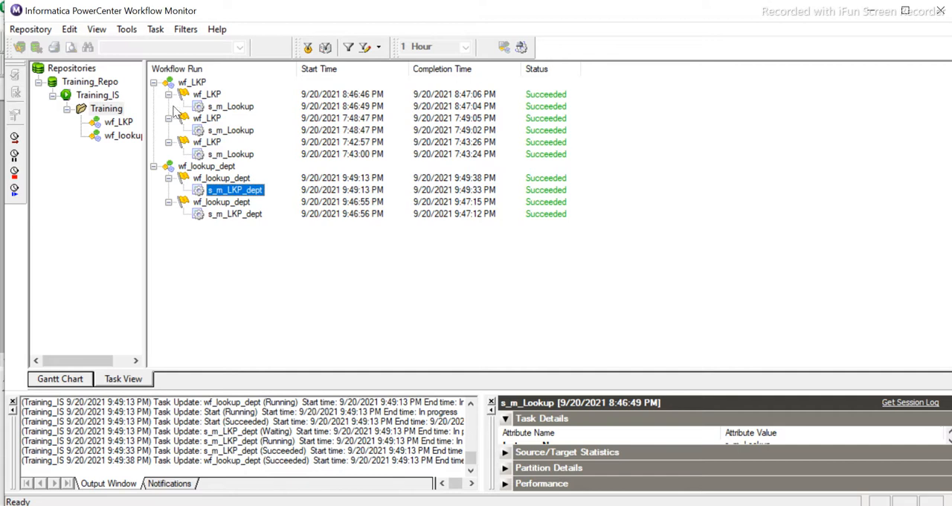
click(168, 95)
click(168, 106)
click(193, 84)
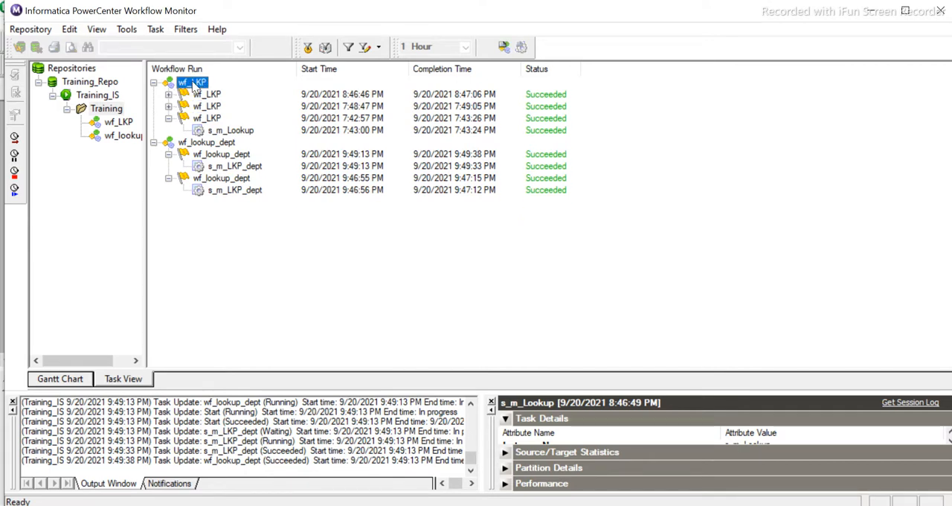
click(215, 97)
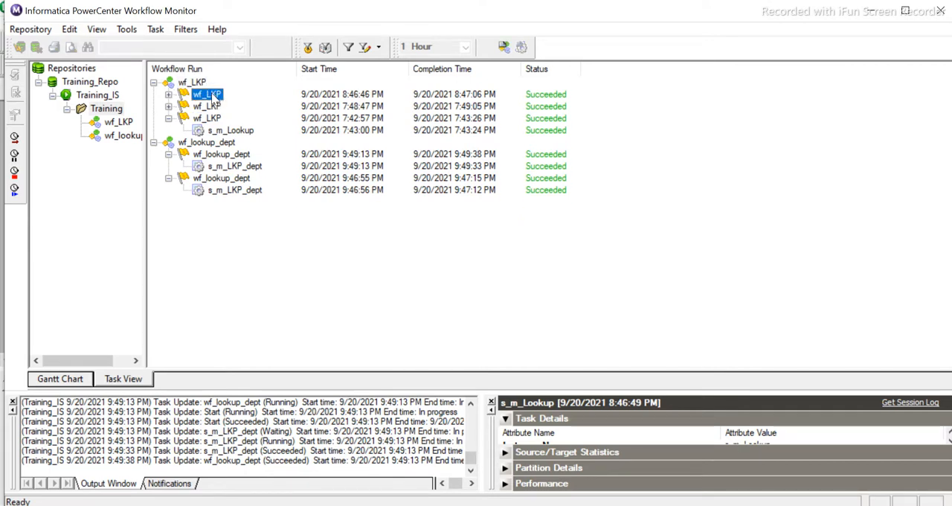
- Expand the latest wf_LKP run, review the session log of its s_m_Lookup session, and close the log
click(169, 96)
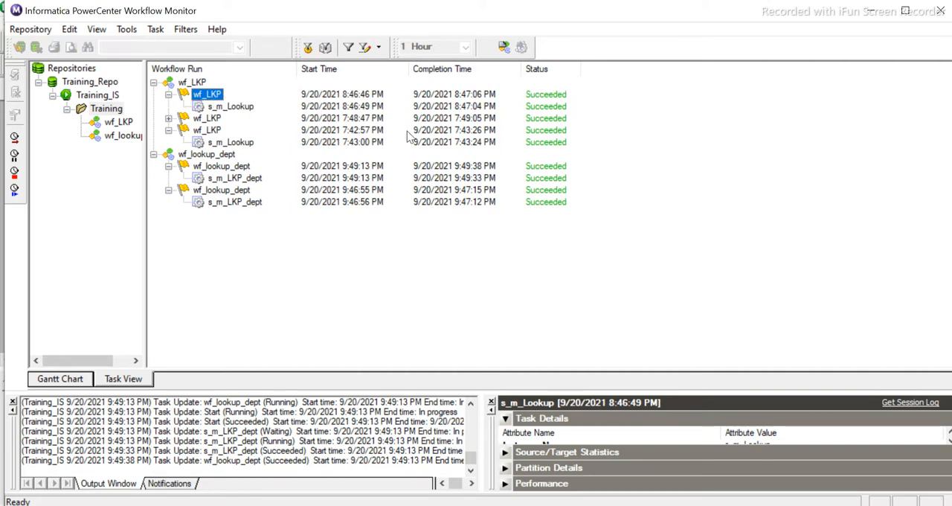
right_click(226, 108)
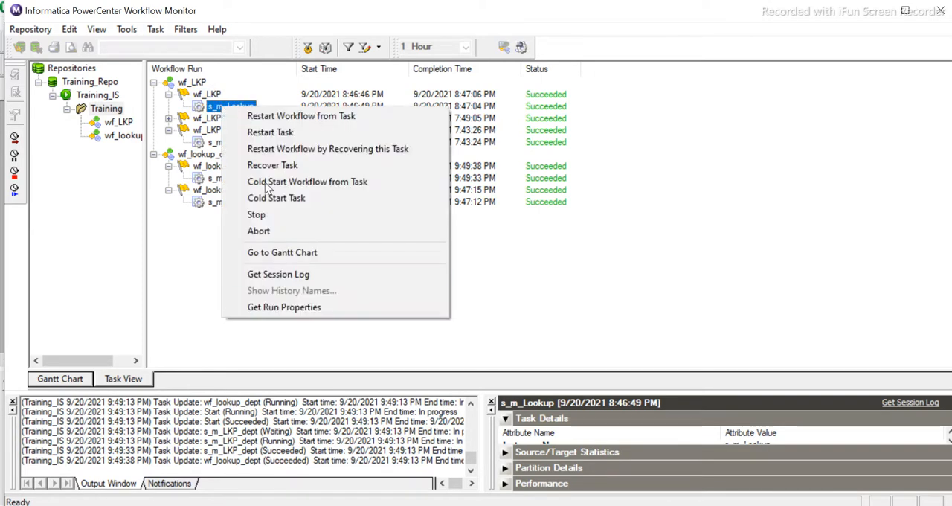
click(289, 274)
scroll(420, 193, down, 2)
scroll(420, 193, down, 5)
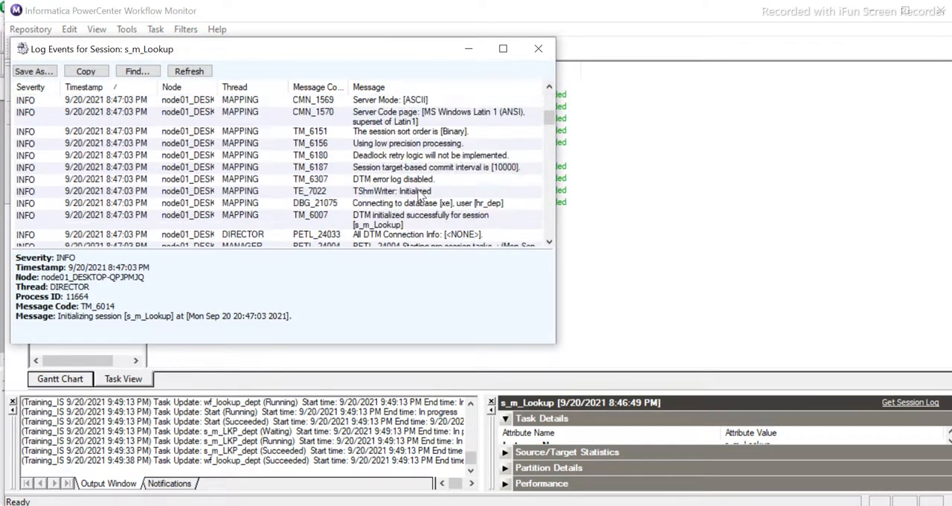
click(538, 50)
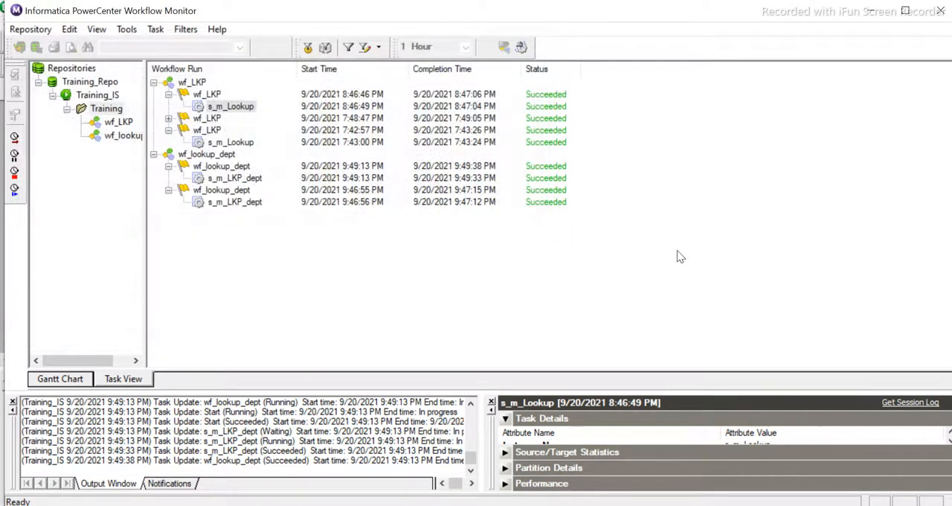